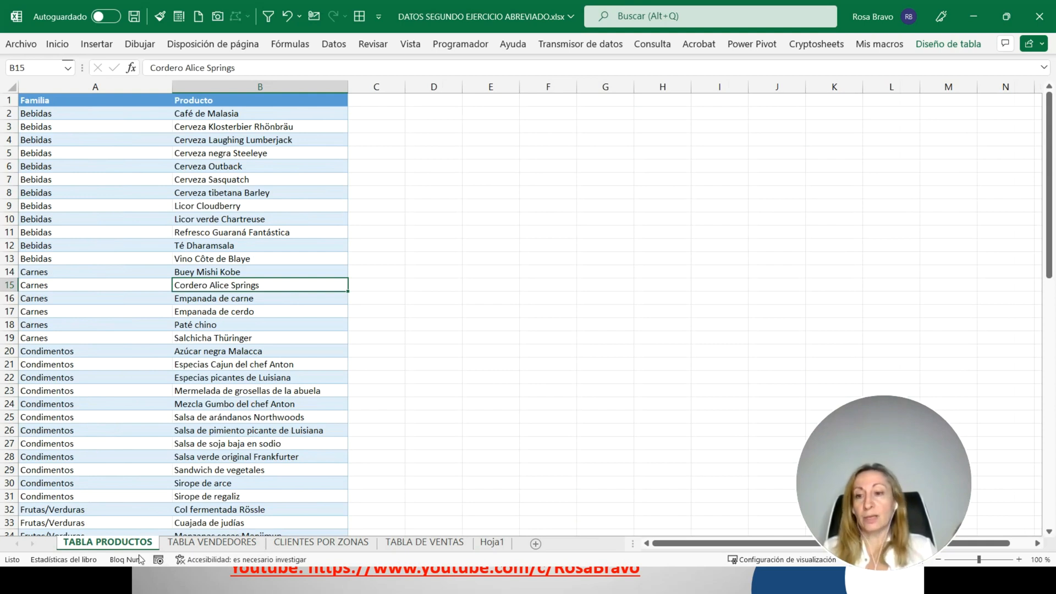
Examine the Familia and Producto columns of TABLA PRODUCTOS and the Vendedor and Cliente_nombre columns of TABLA VENDEDORES
click(104, 96)
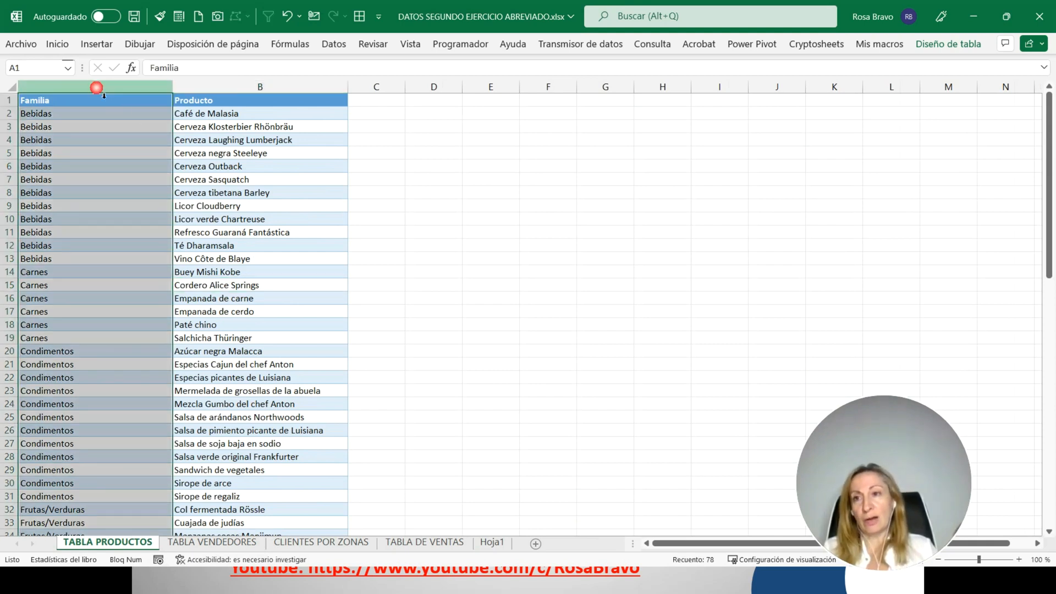
click(273, 98)
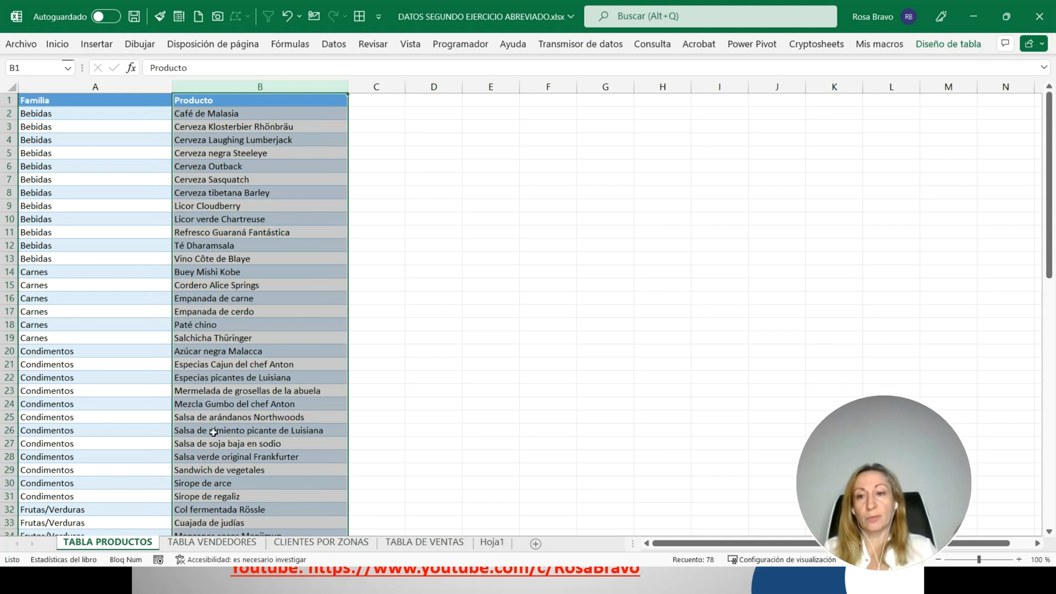
click(212, 543)
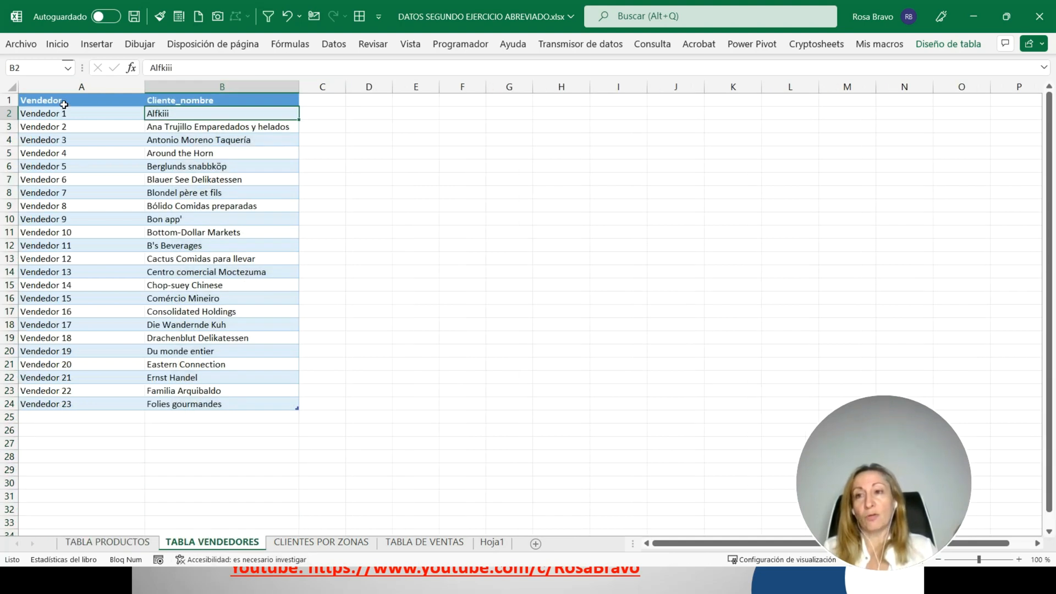
click(66, 87)
click(183, 89)
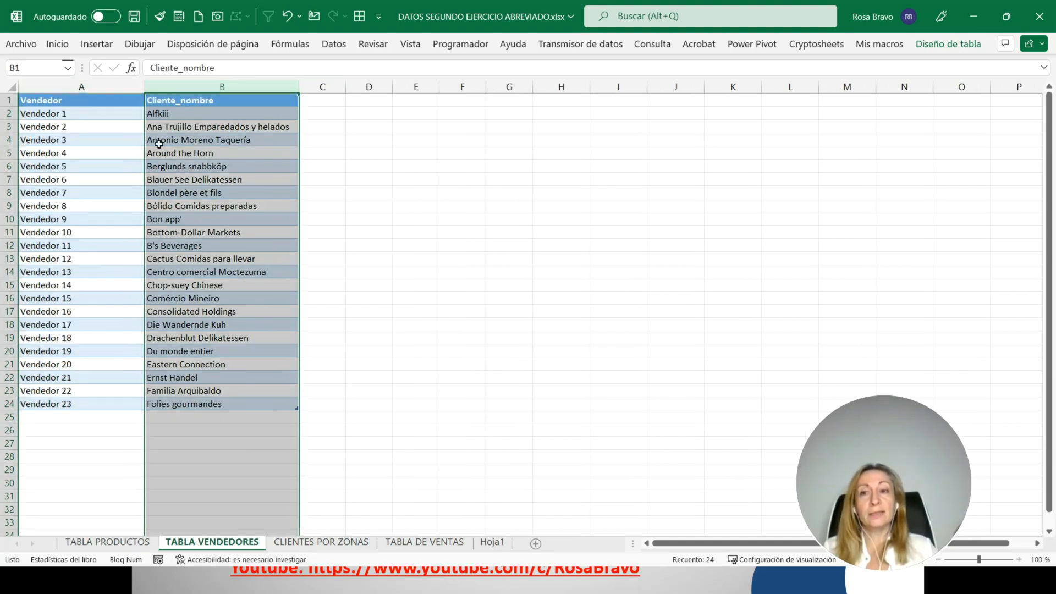
Examine the Cliente_nombre, Ciudad, País and Zona columns on the CLIENTES POR ZONAS sheet
click(282, 544)
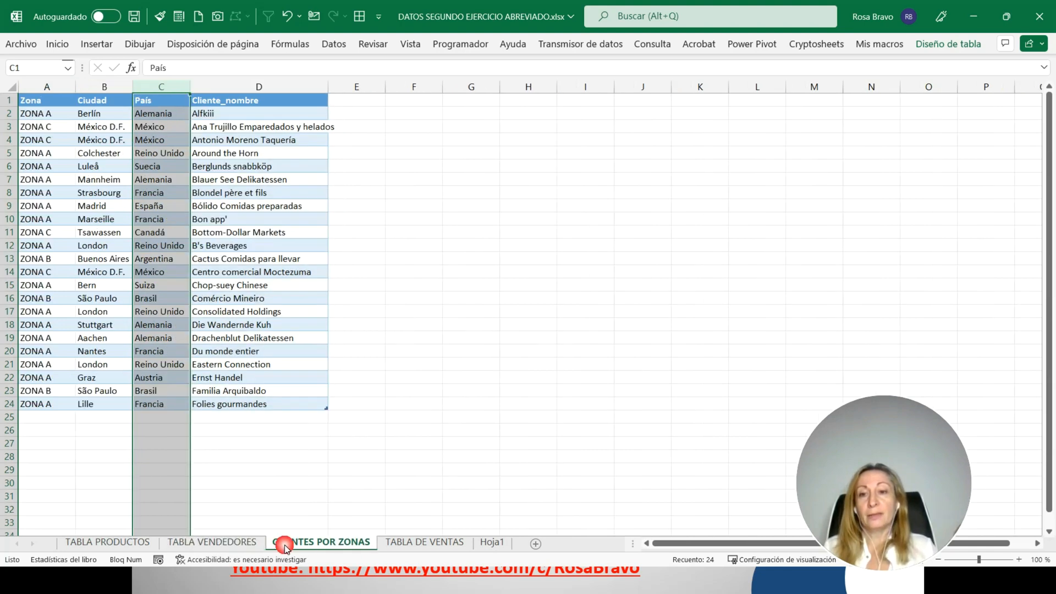
click(255, 87)
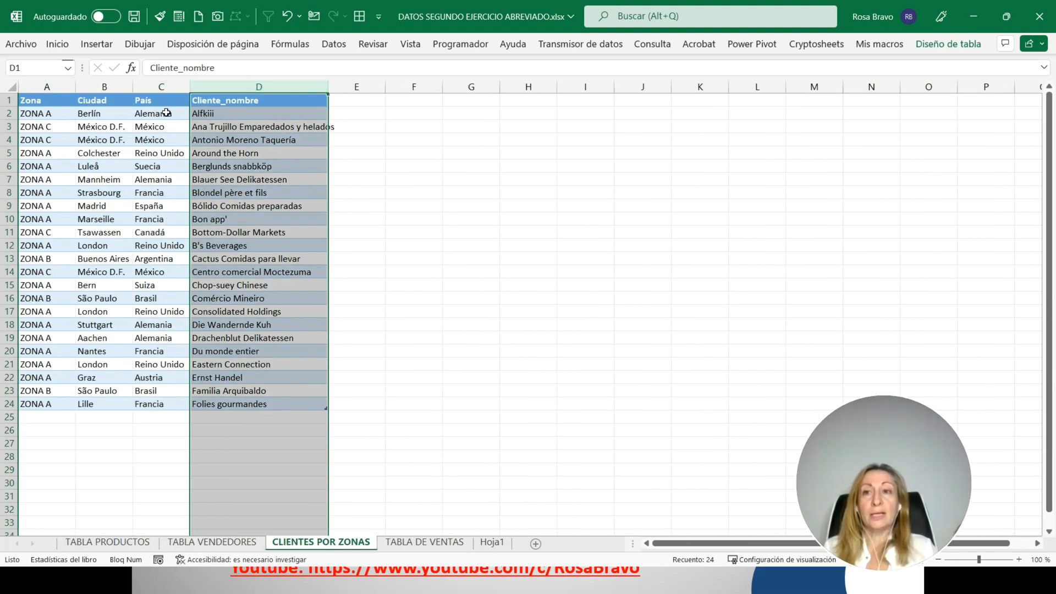
click(114, 99)
click(169, 98)
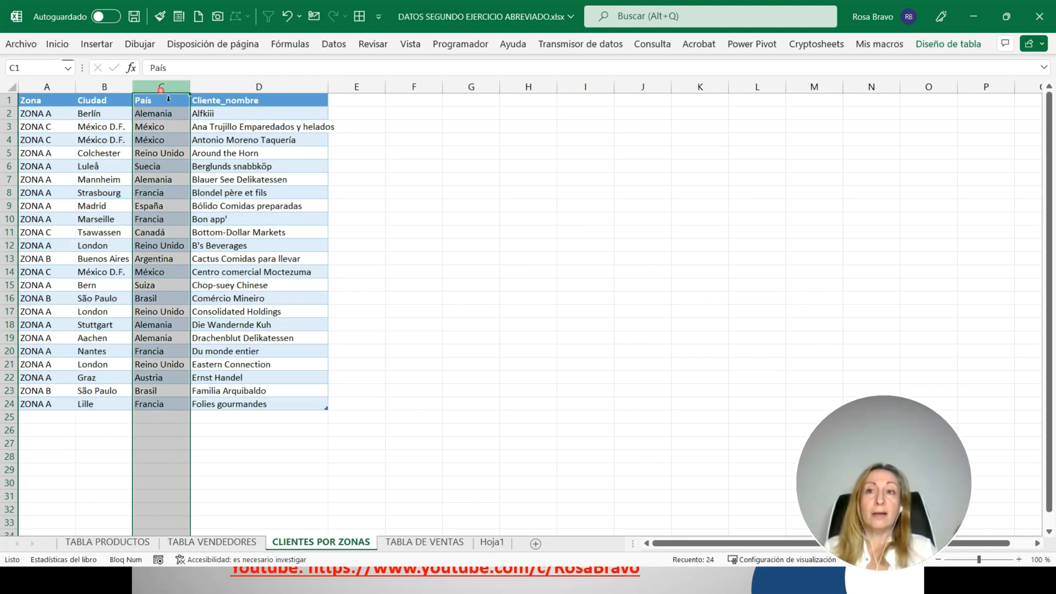
click(59, 94)
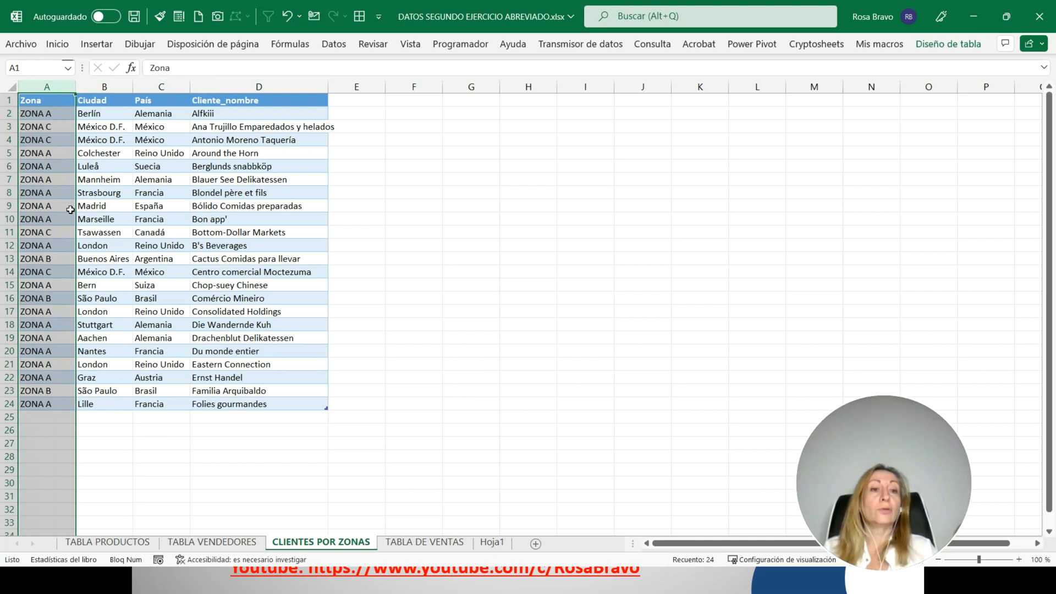
Examine the first sales records, rows 2 to 5, on the TABLA DE VENTAS sheet
click(410, 545)
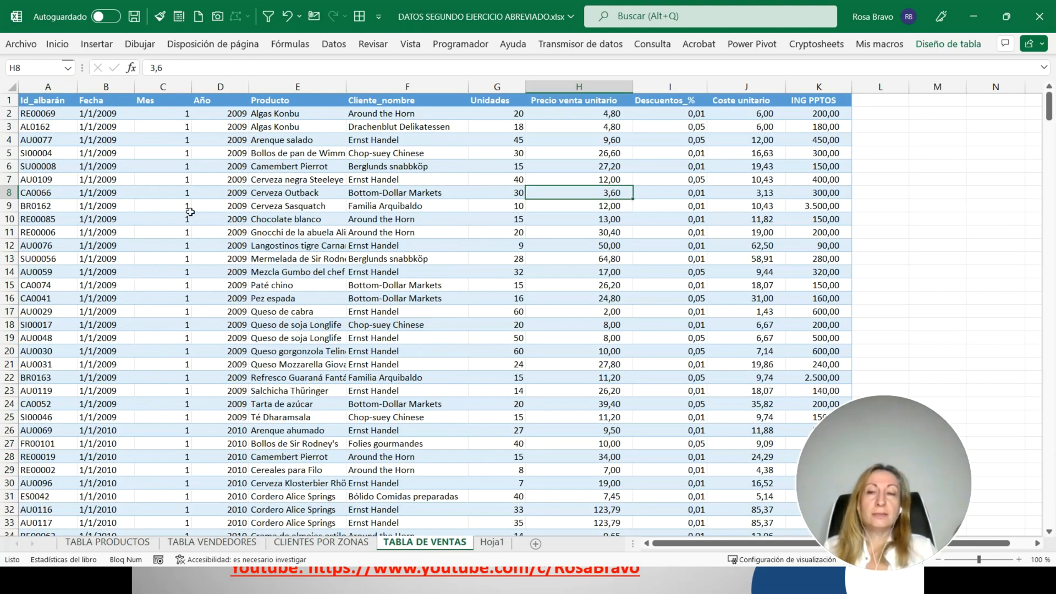
click(9, 113)
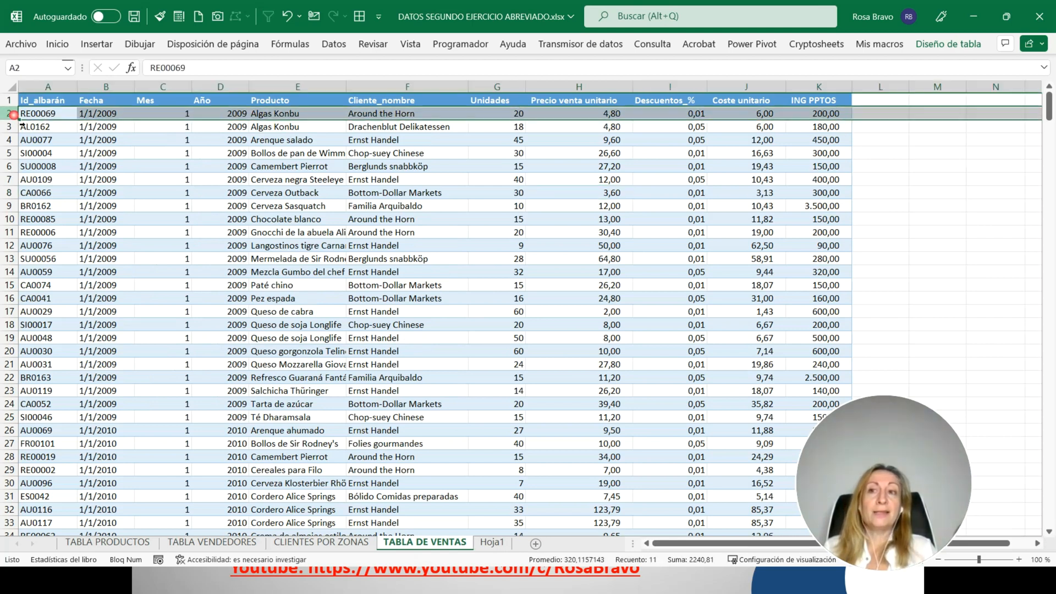
click(10, 126)
click(9, 140)
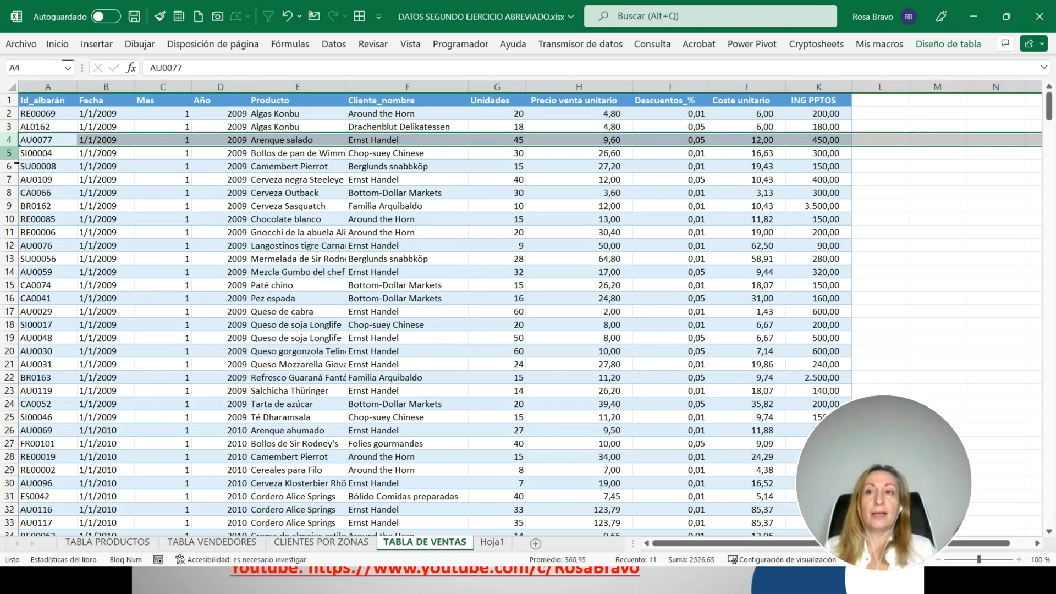
click(9, 153)
Examine every column of the sales table in turn, from Id_albarán through ING PPTOS
click(52, 88)
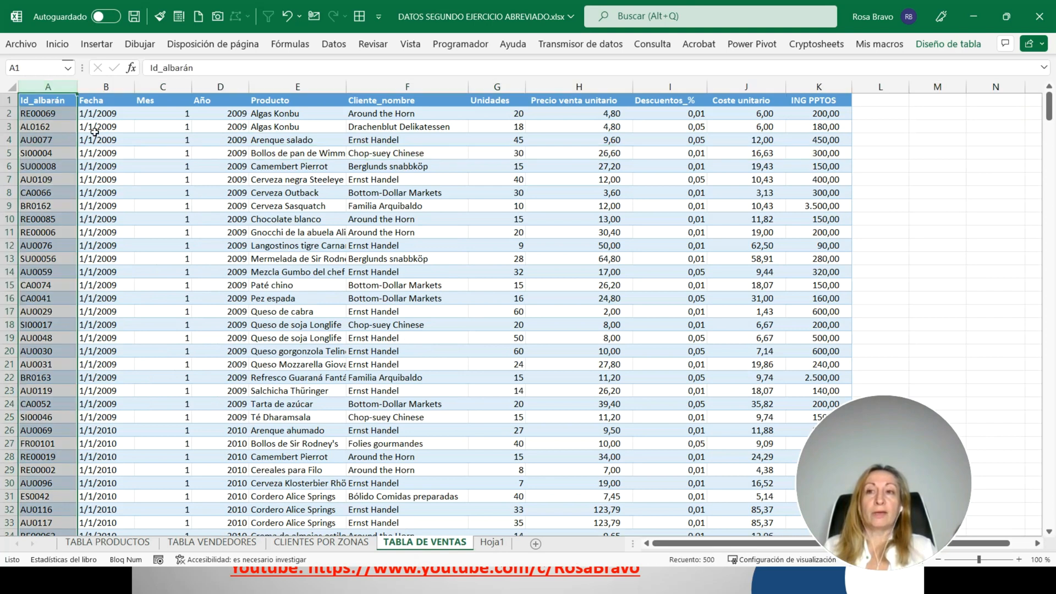
click(111, 88)
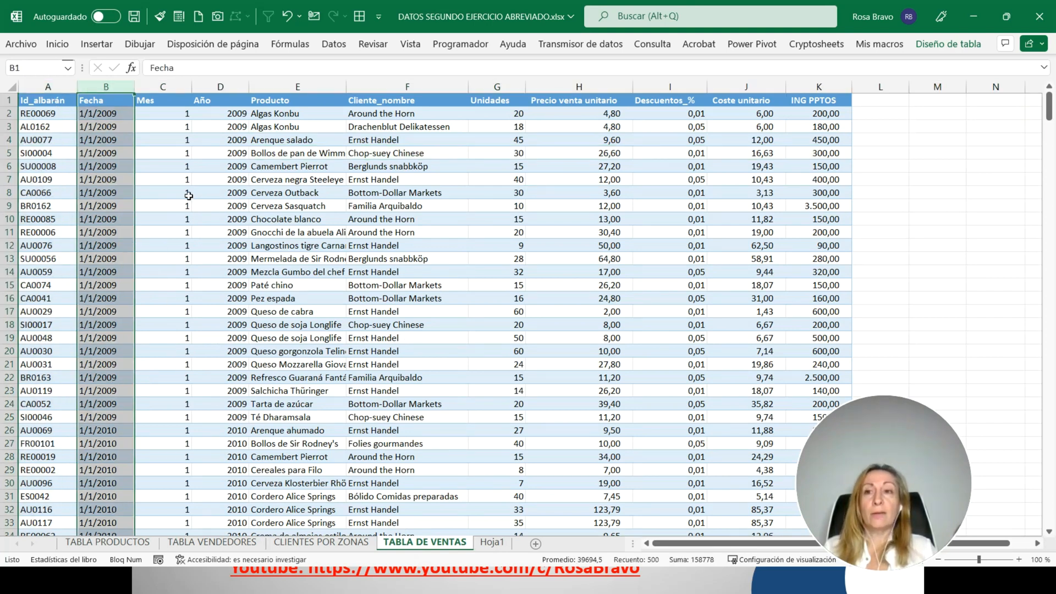
click(165, 87)
click(230, 88)
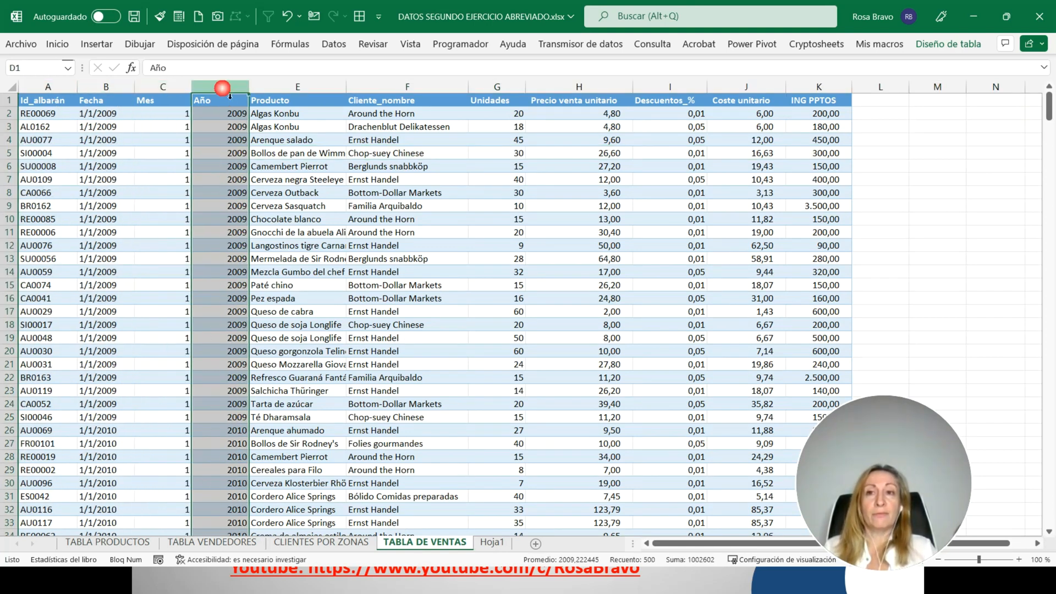
click(298, 88)
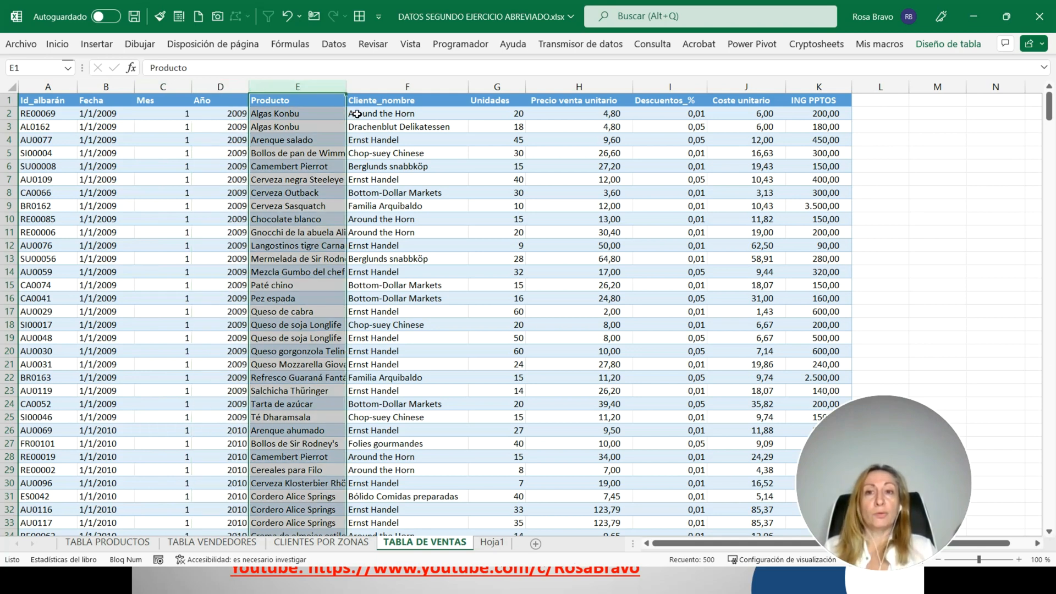
click(395, 88)
click(486, 88)
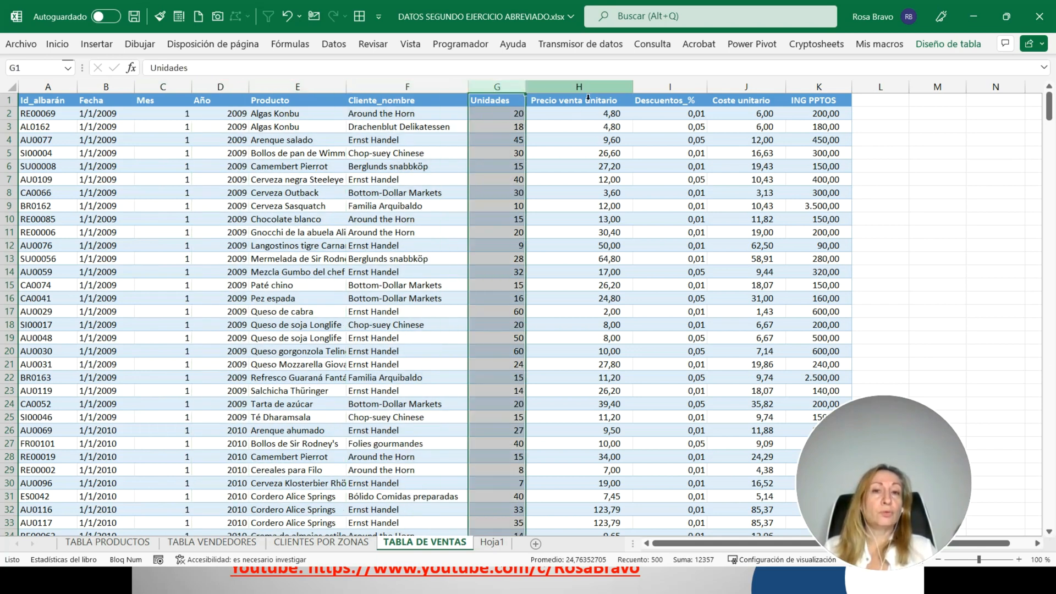
click(578, 91)
click(677, 94)
click(741, 98)
click(817, 98)
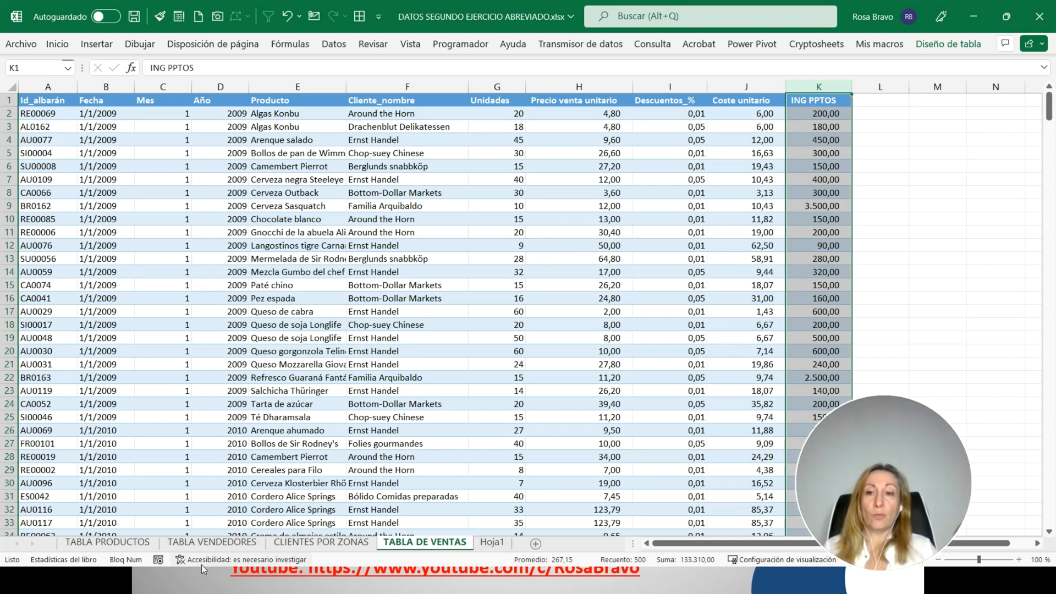
Compare the product, vendor, customer-zone and sales sheets, examining the Unidades column in the sales table against the customer zones
click(112, 543)
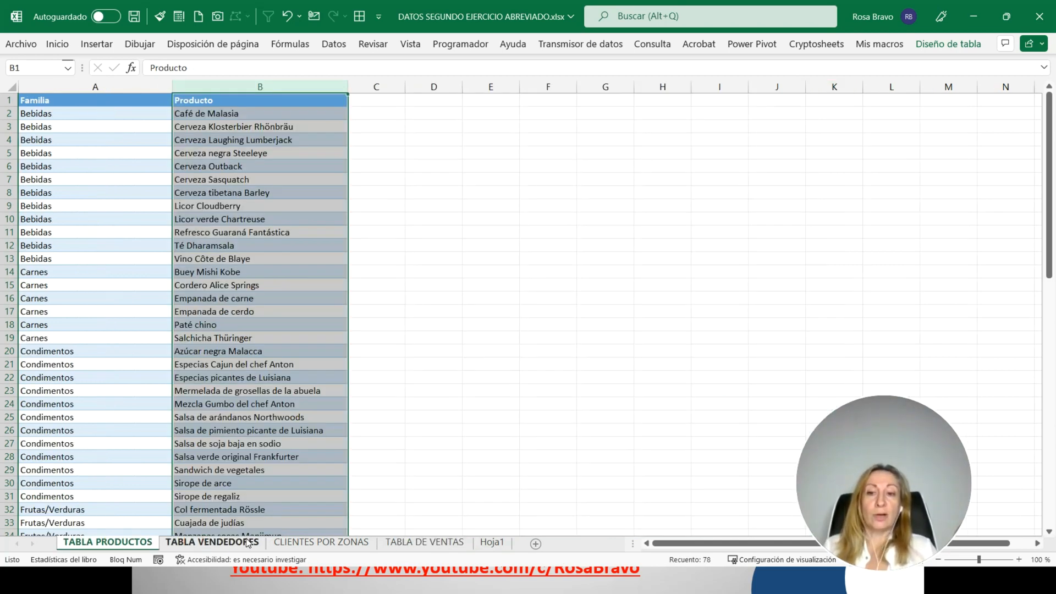
click(246, 543)
click(321, 543)
click(419, 543)
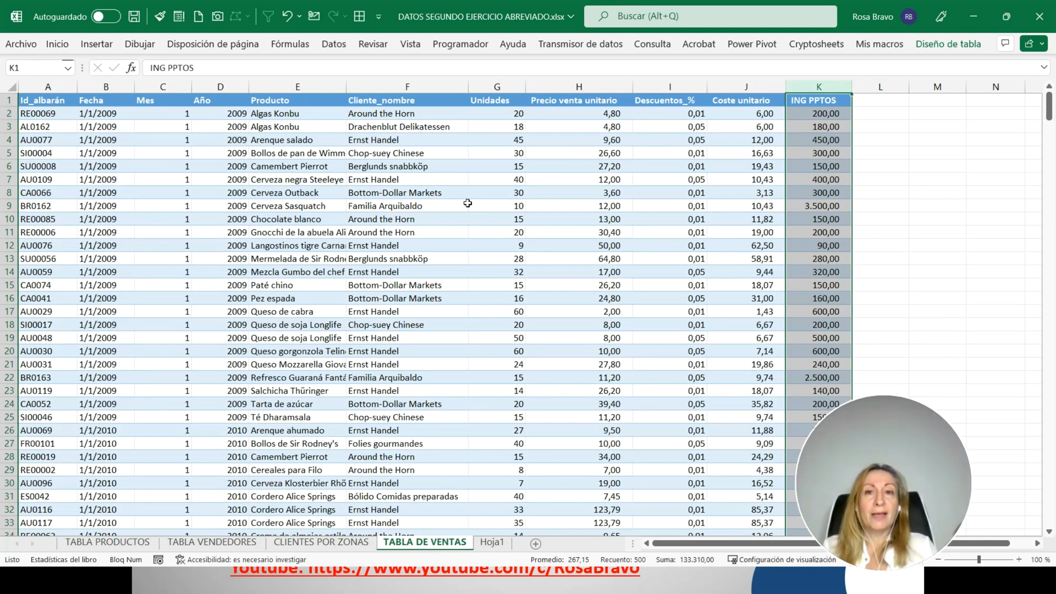
click(482, 89)
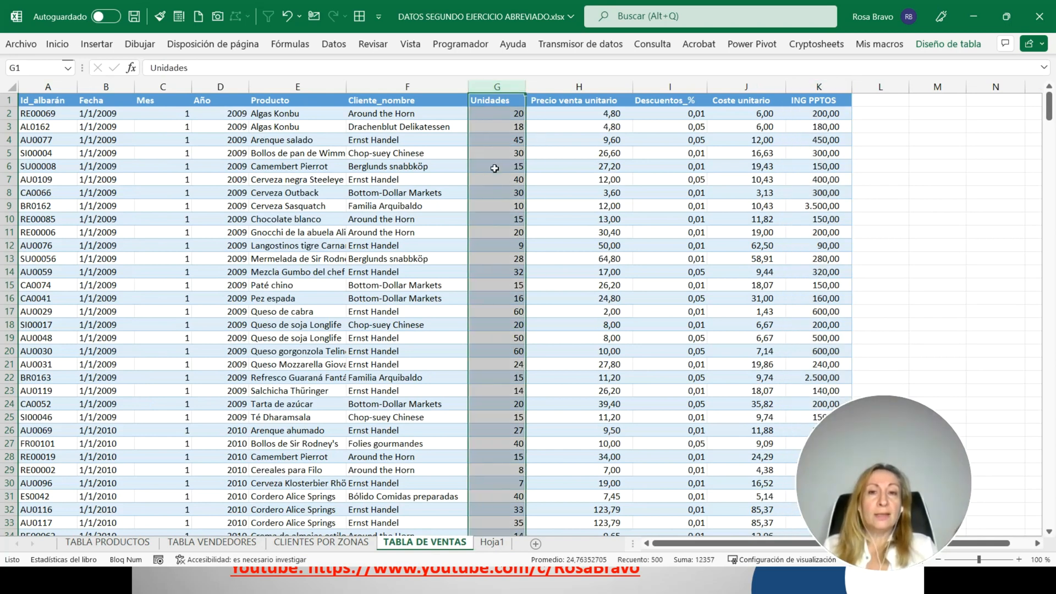
click(316, 543)
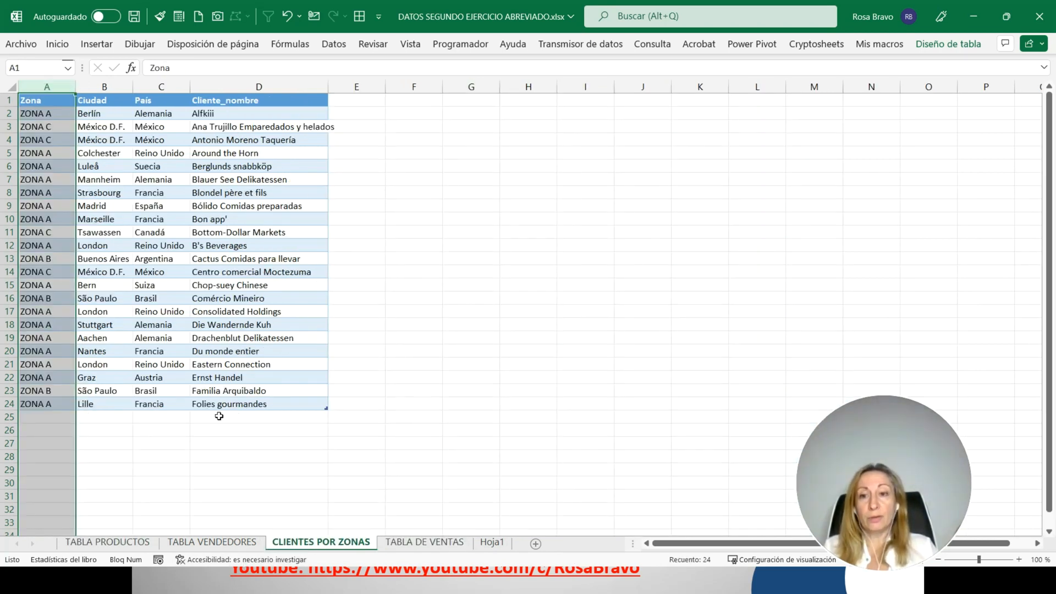
click(421, 544)
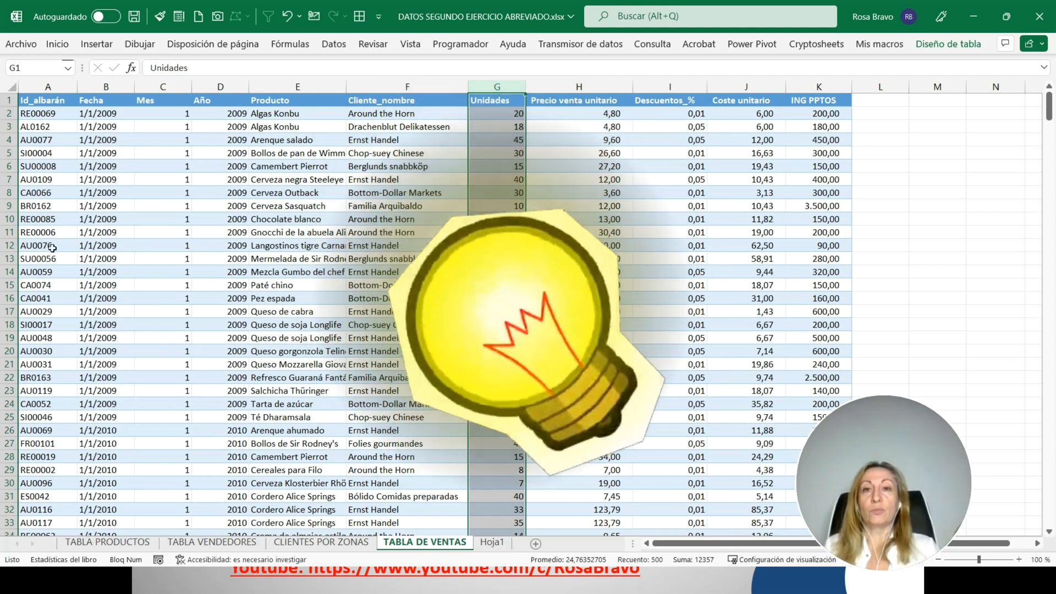
Check whether Microsoft Power Pivot for Excel is enabled in the COM add-ins list, and close the list without changes
click(219, 246)
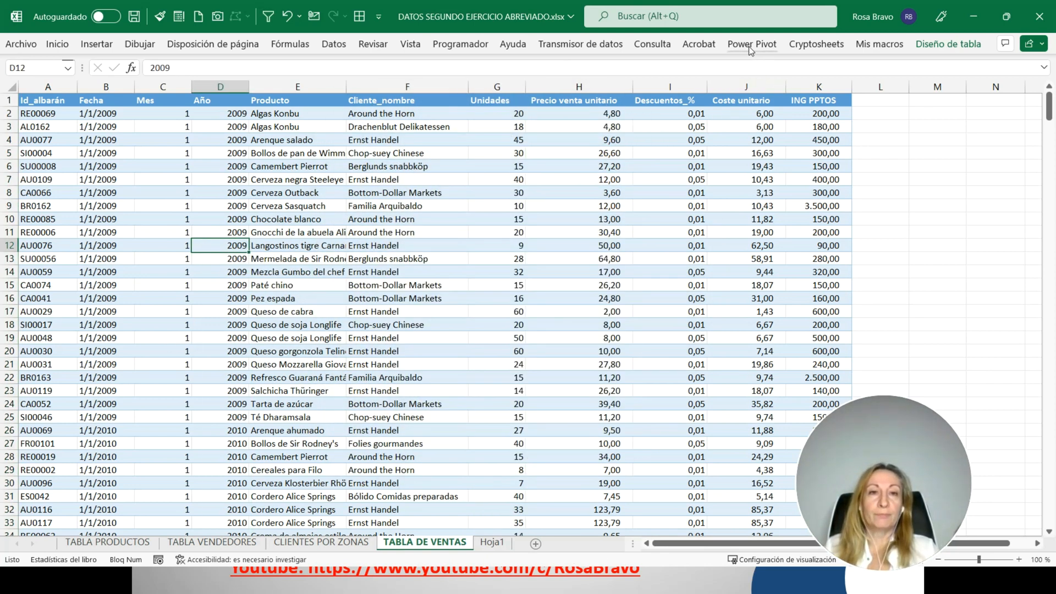
click(746, 47)
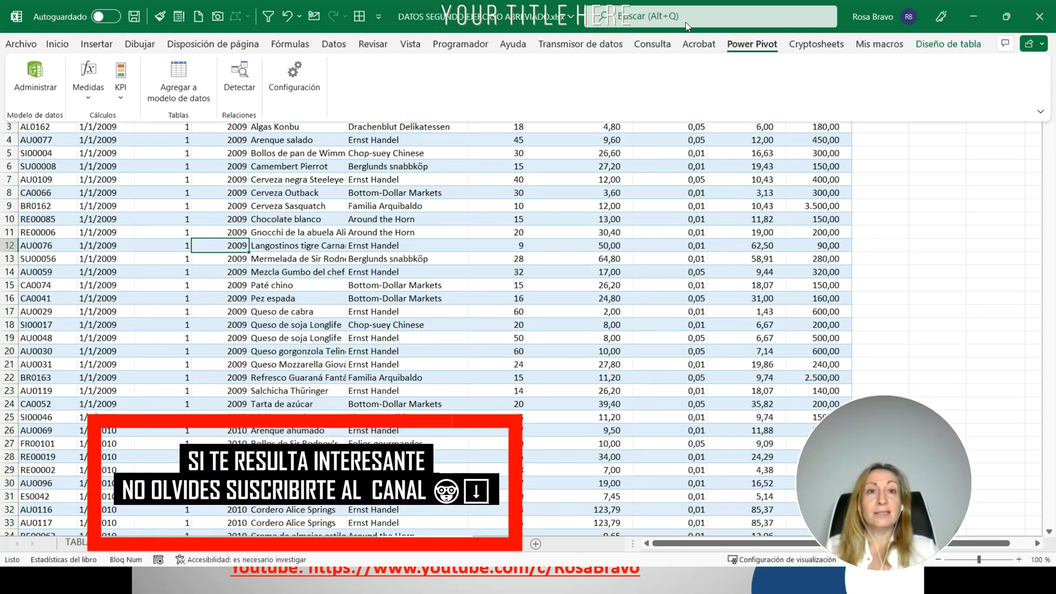
click(21, 44)
key(Escape)
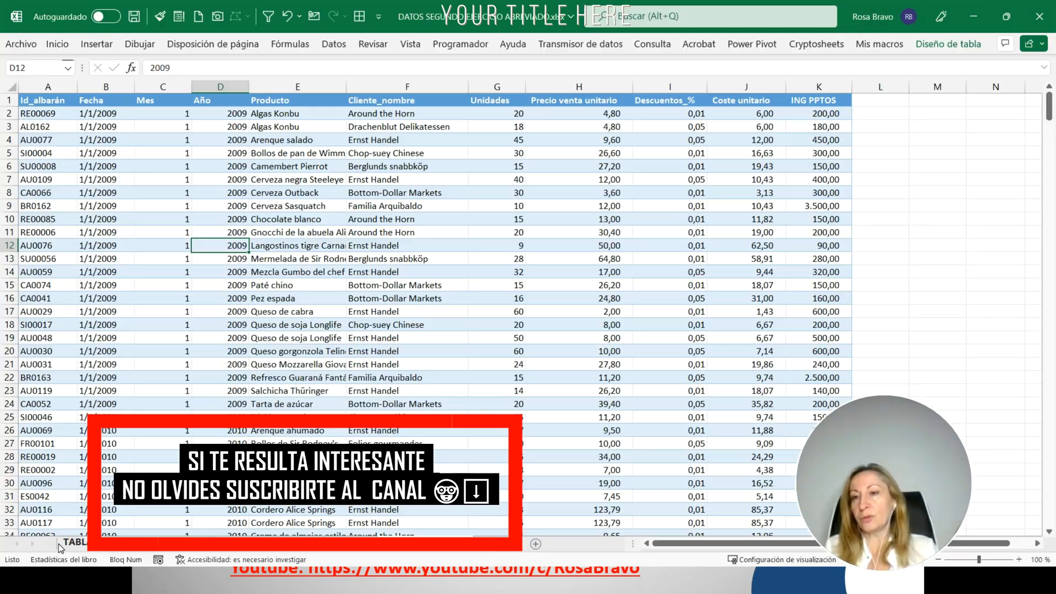
click(296, 274)
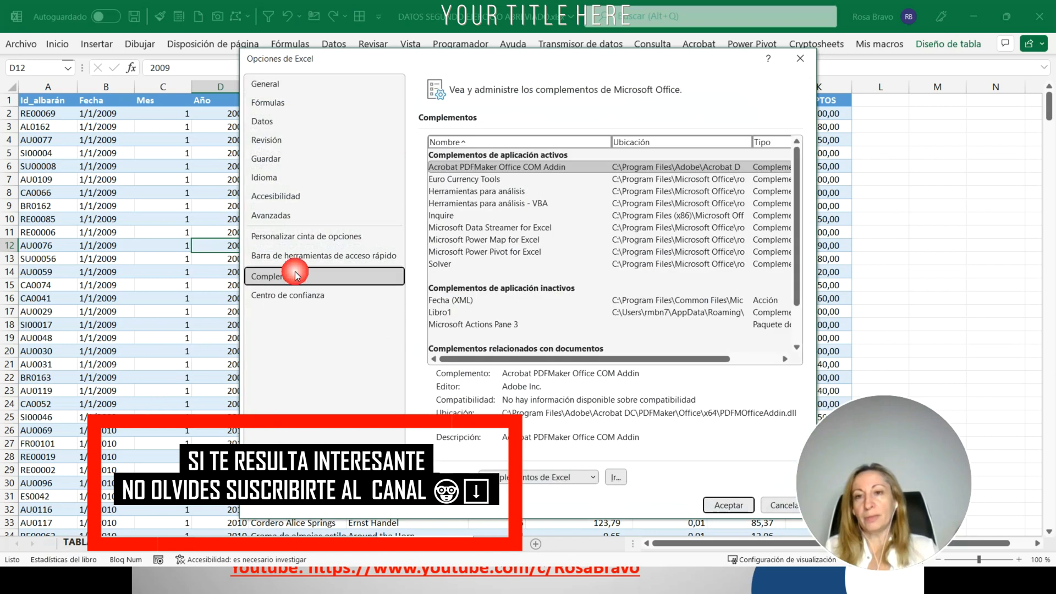
click(593, 477)
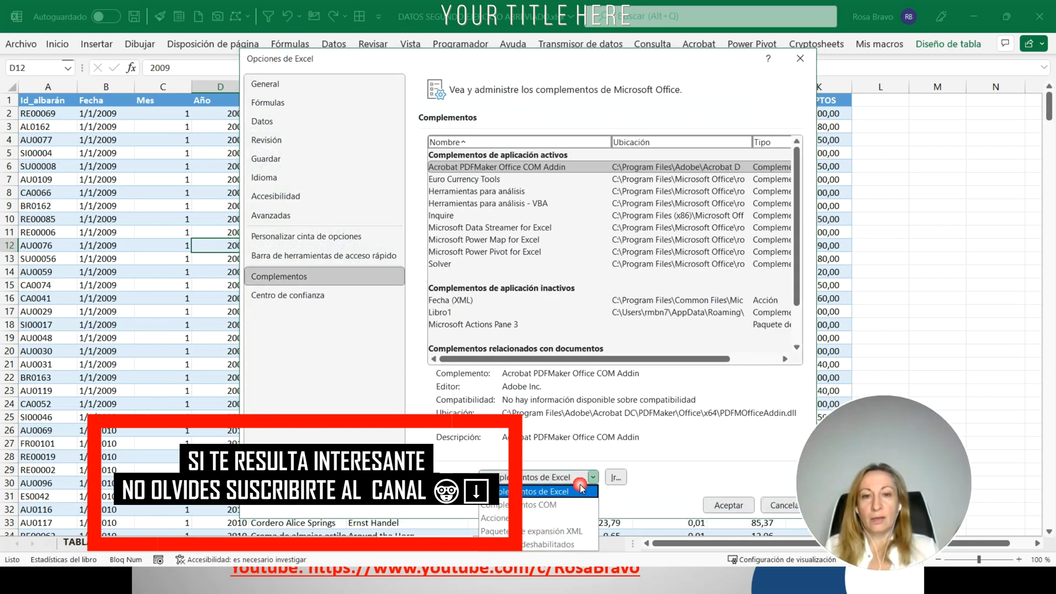
click(556, 503)
click(616, 478)
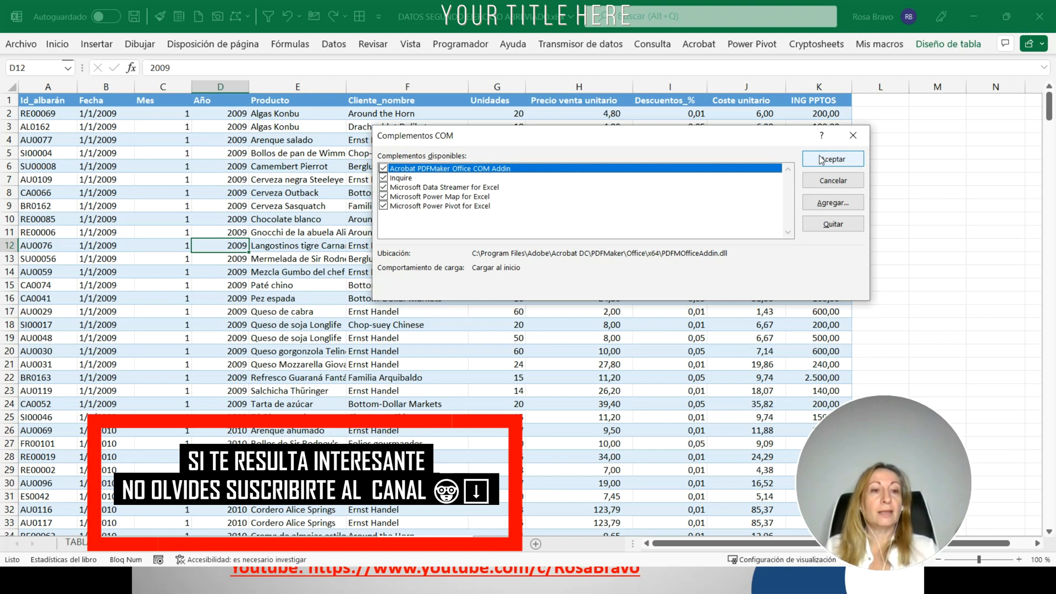
click(853, 136)
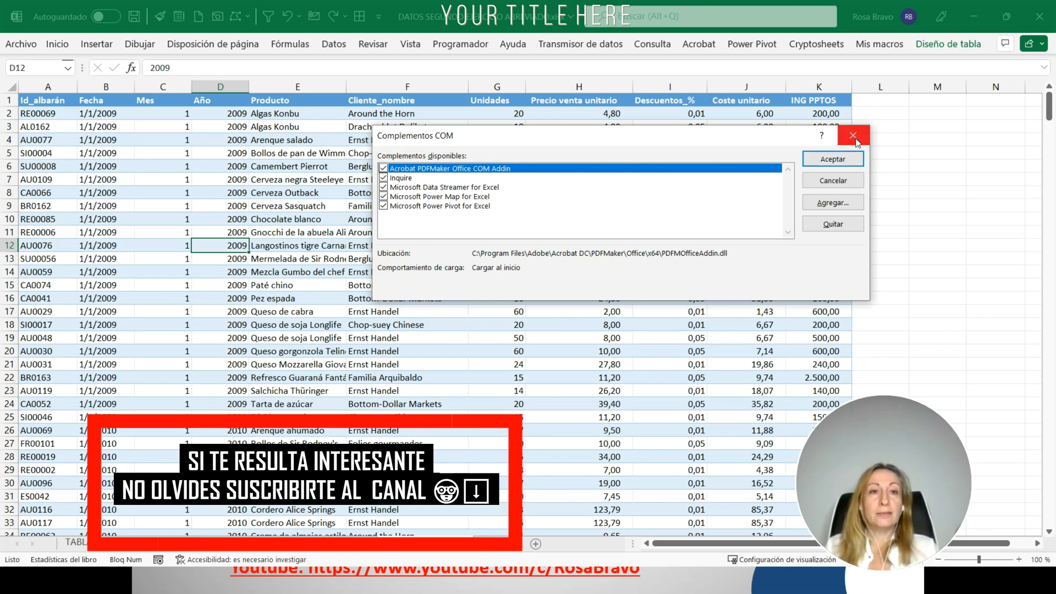
Open the Power Pivot data model window, review its design, home and file commands, and close it
click(749, 49)
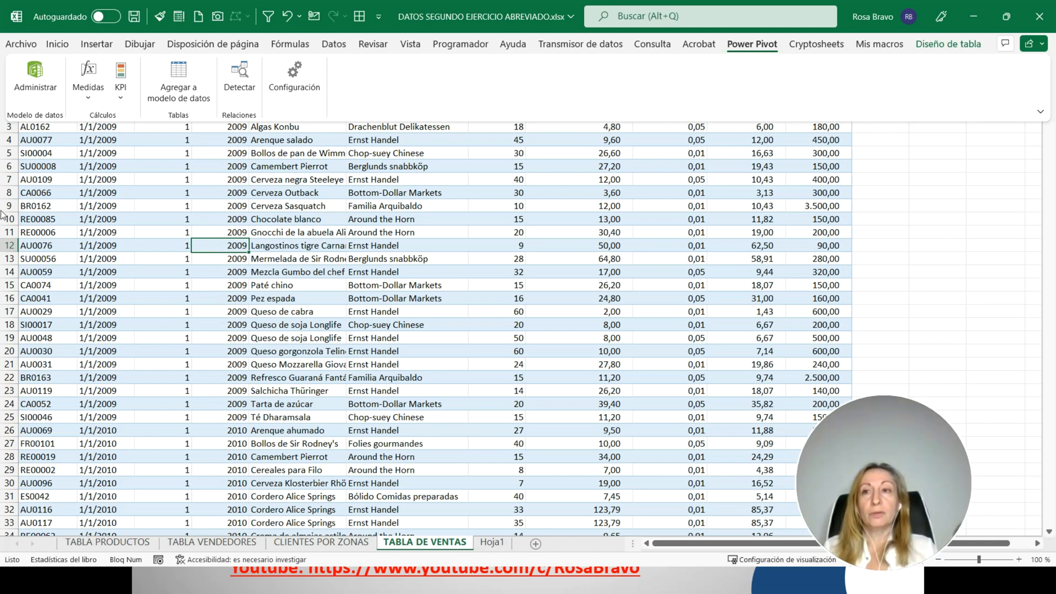
click(37, 79)
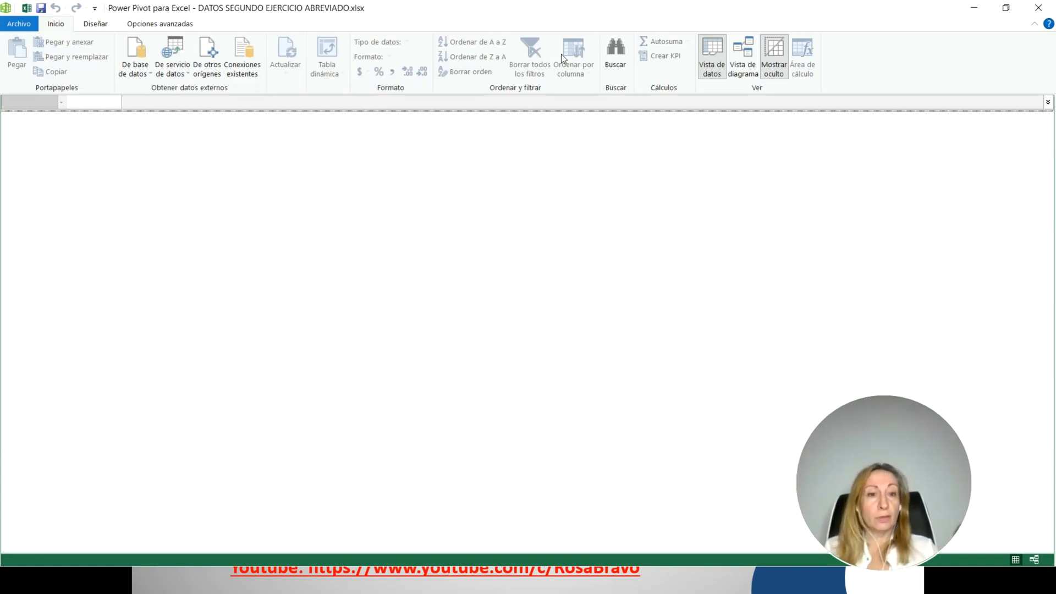
click(140, 24)
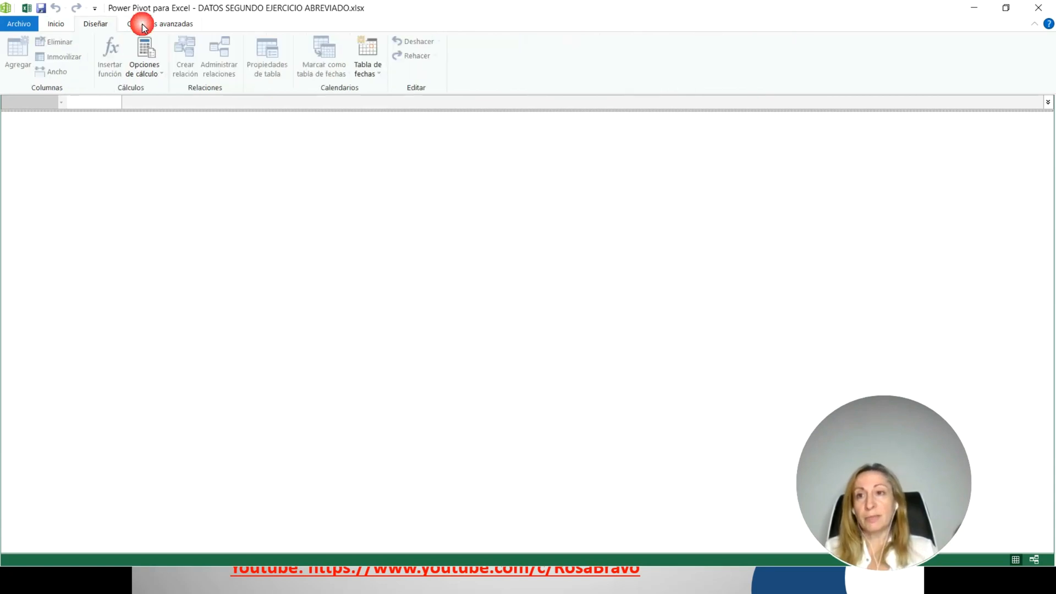
click(51, 25)
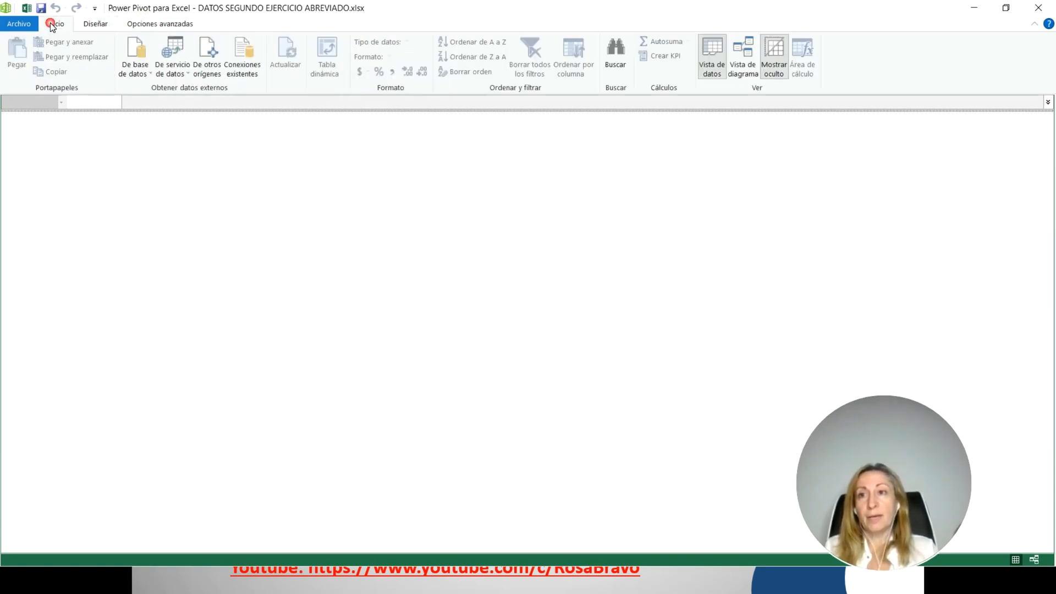
click(26, 24)
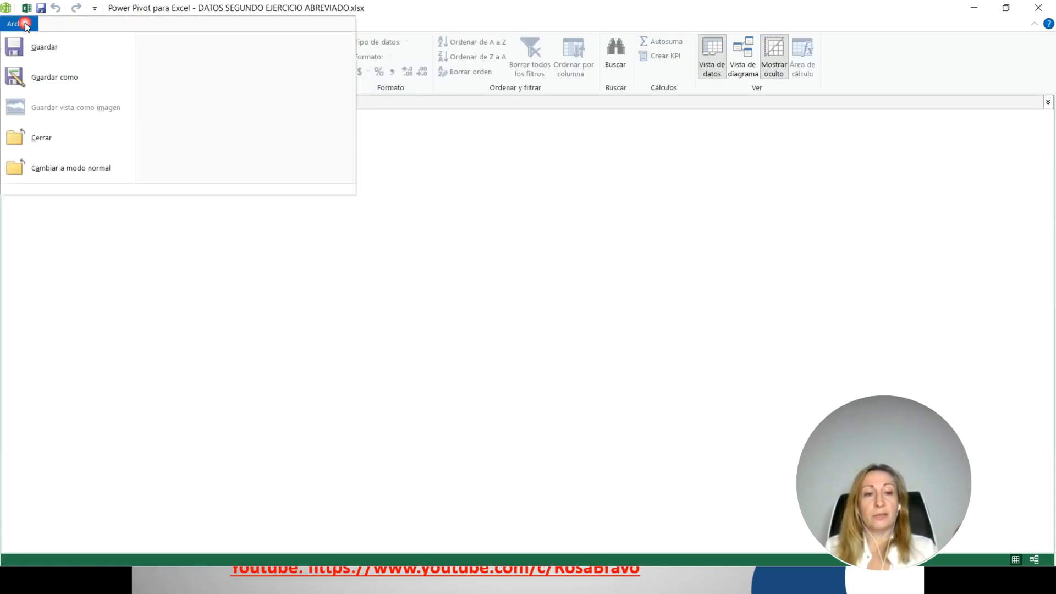
click(1039, 8)
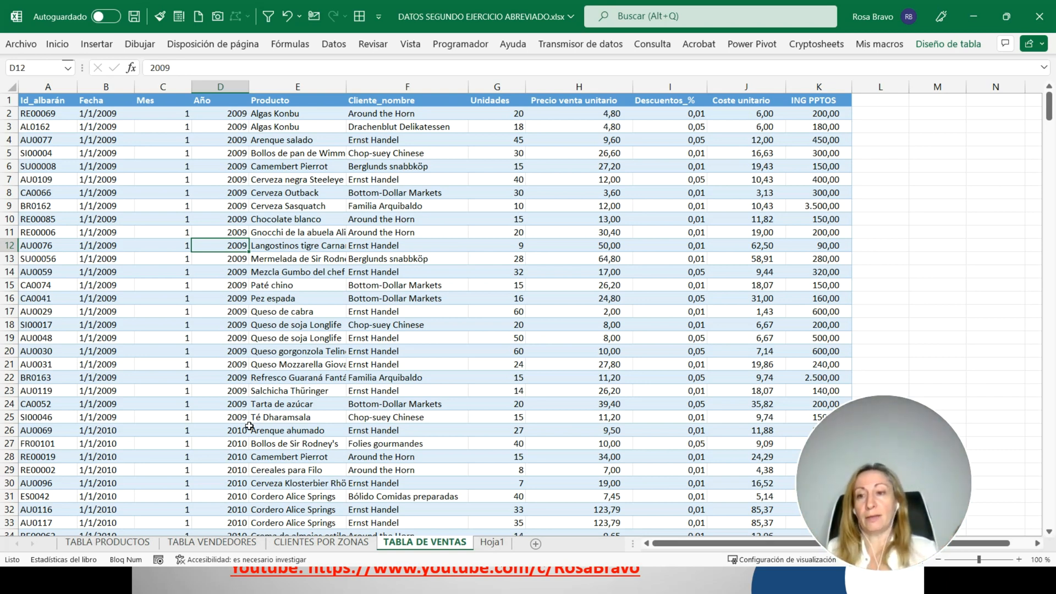
Add the table on the TABLA PRODUCTOS sheet to the Power Pivot data model, and return to the workbook
click(98, 543)
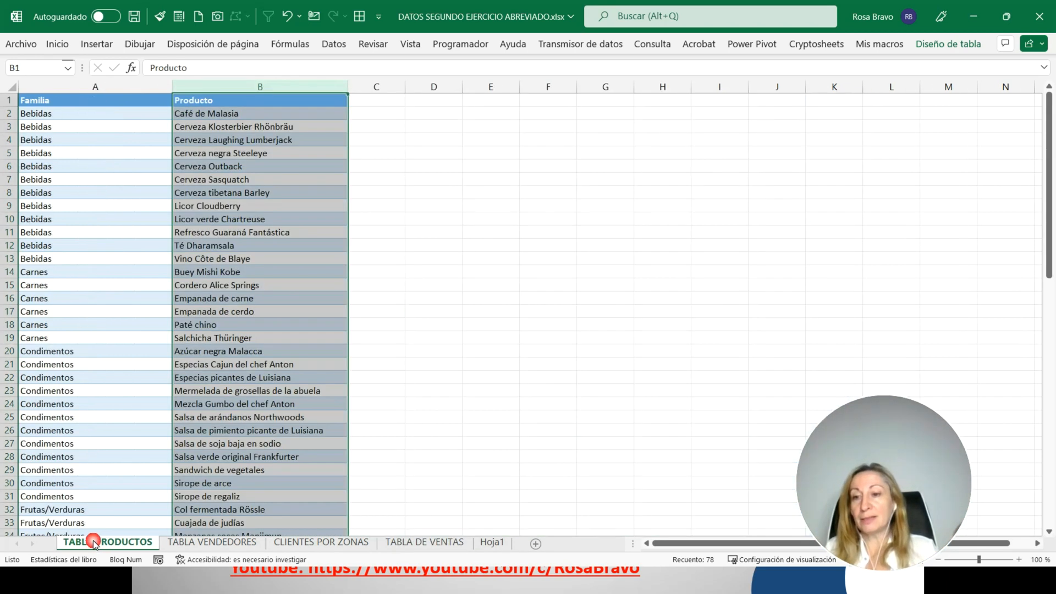
click(110, 210)
click(95, 118)
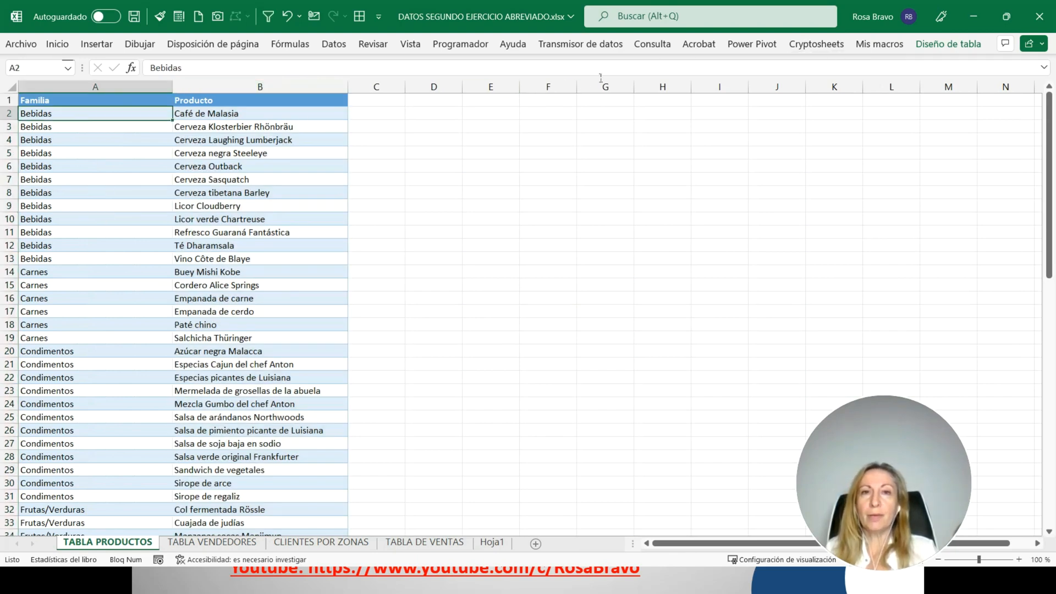
click(752, 44)
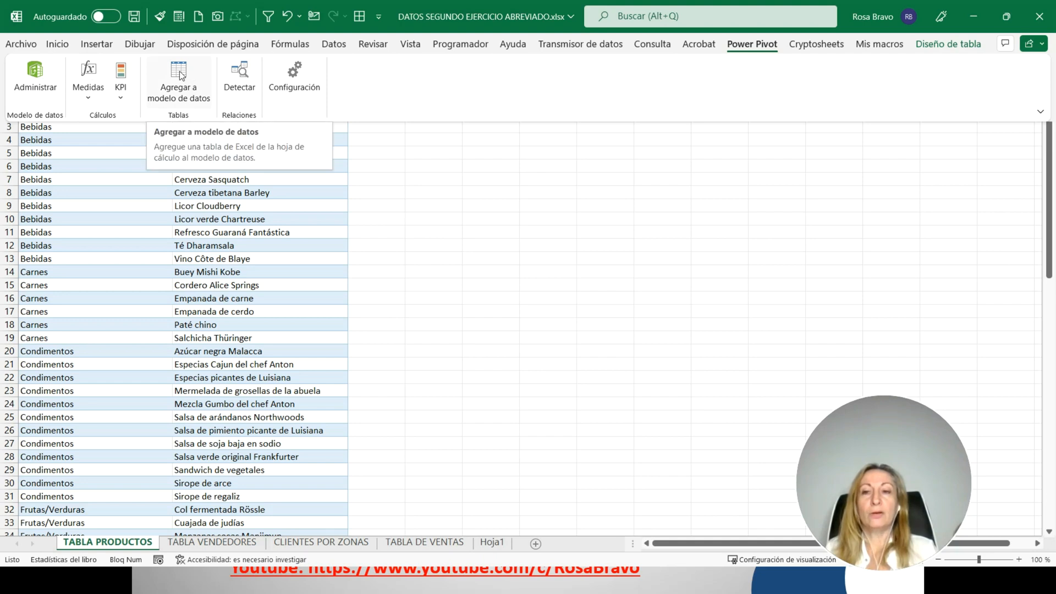
click(188, 281)
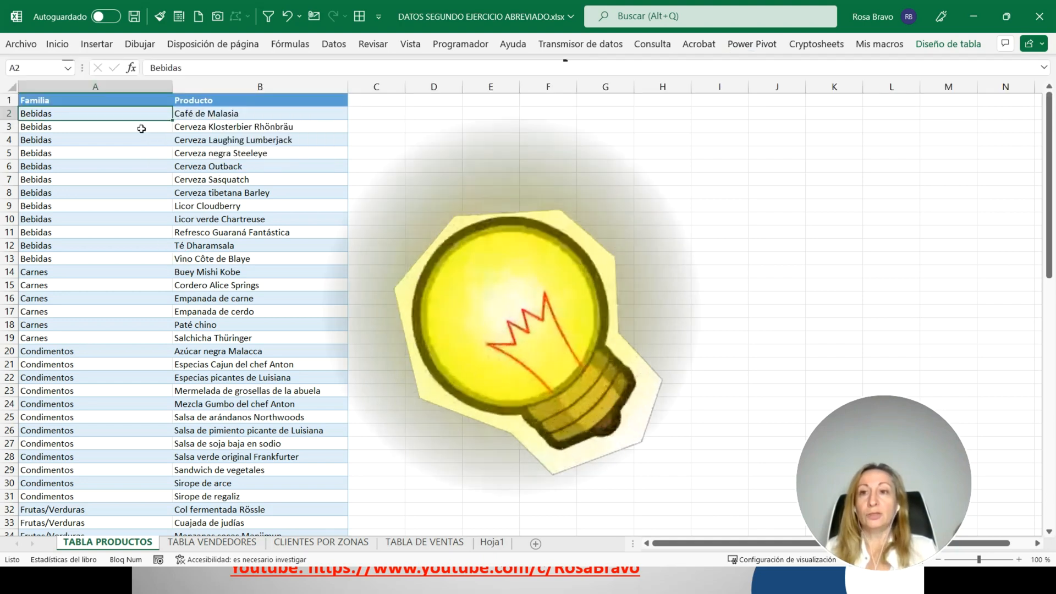
click(215, 209)
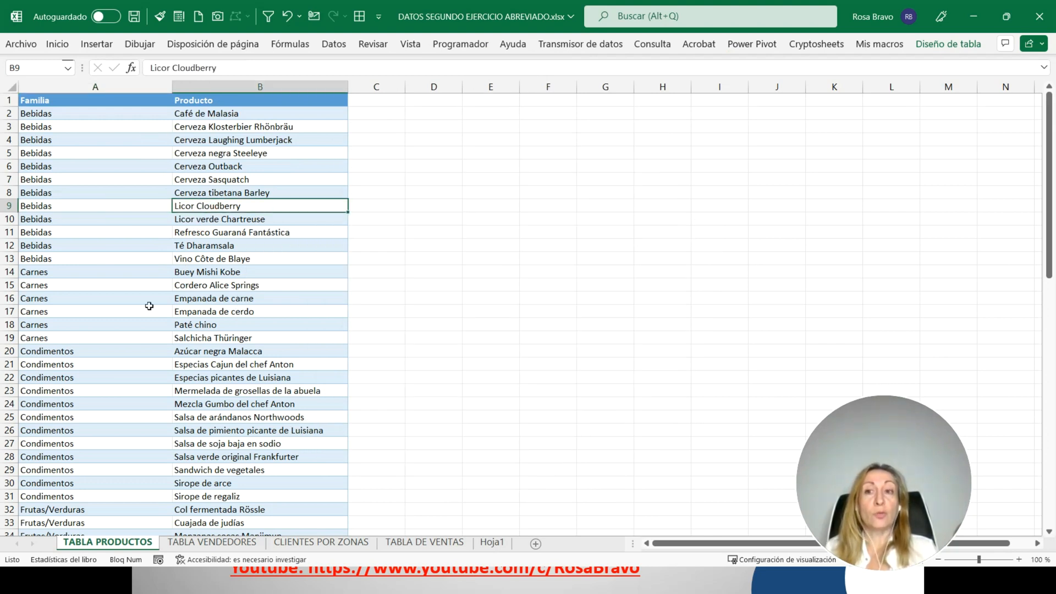
click(763, 44)
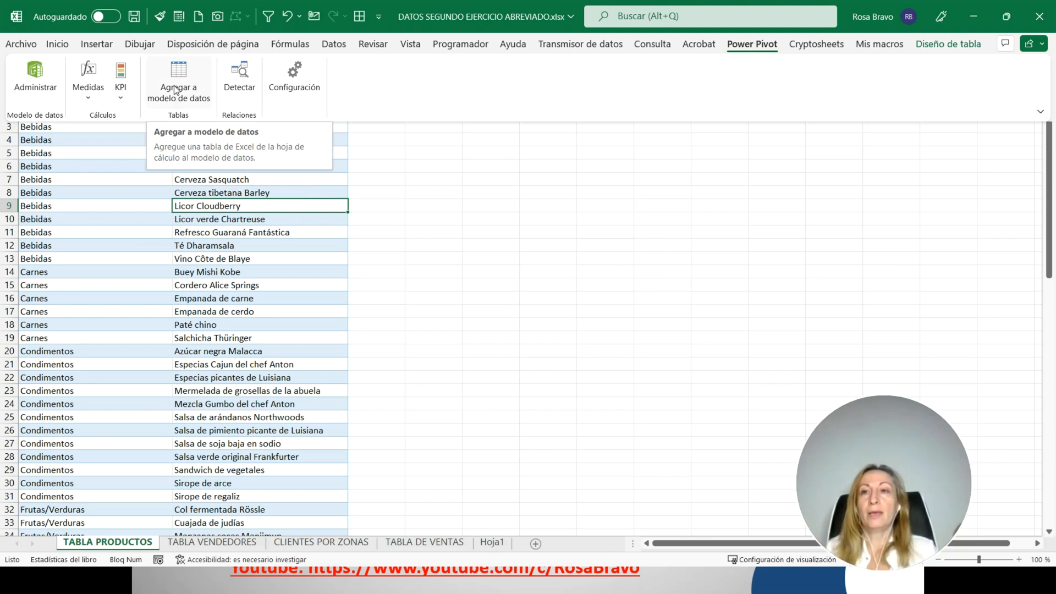
click(174, 84)
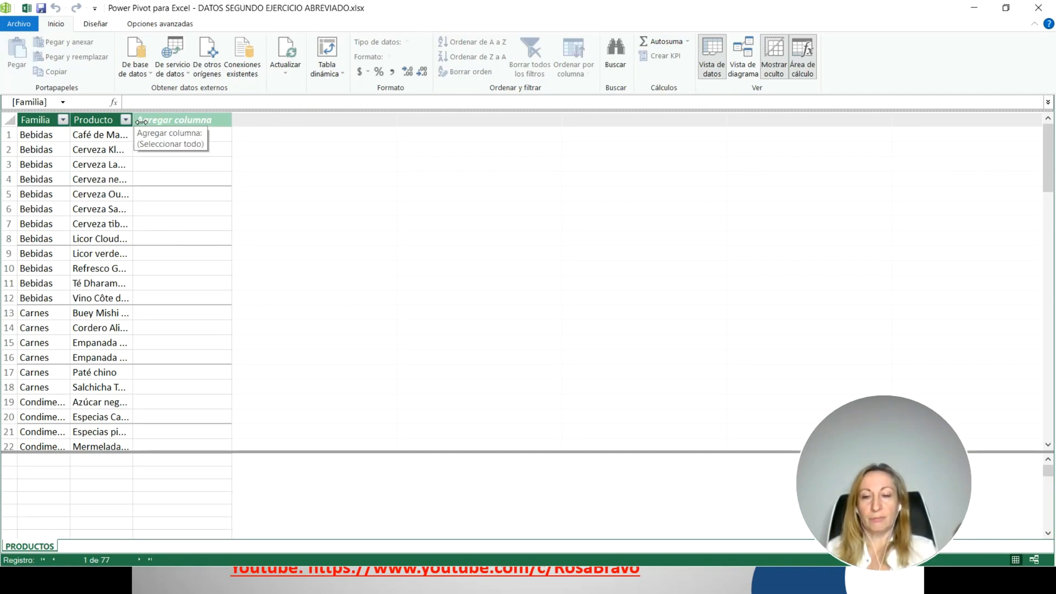
click(26, 8)
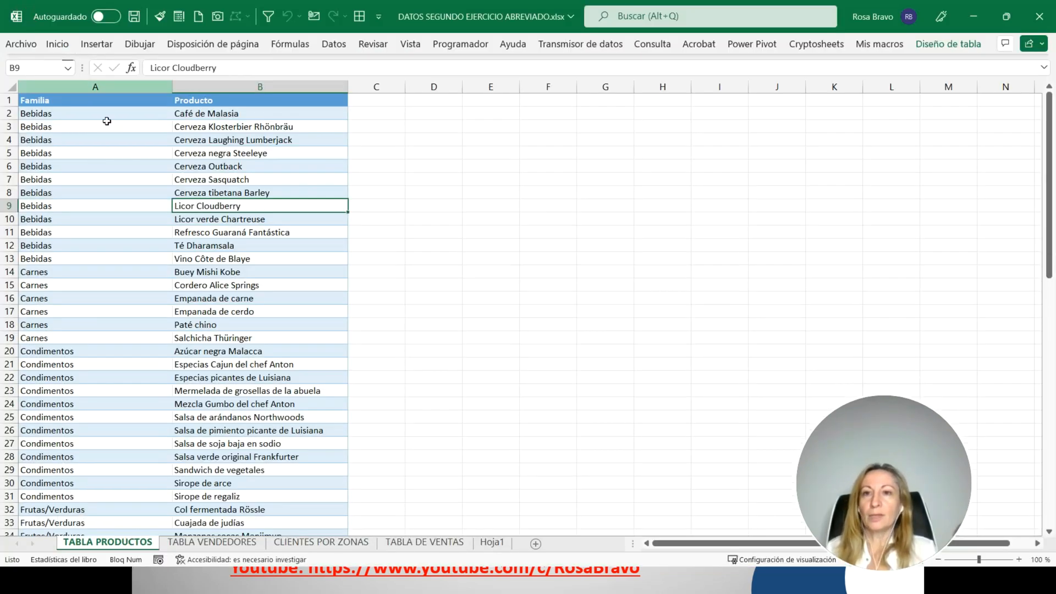
Add the table on the TABLA VENDEDORES sheet to the data model, and return to the workbook
click(230, 543)
click(185, 196)
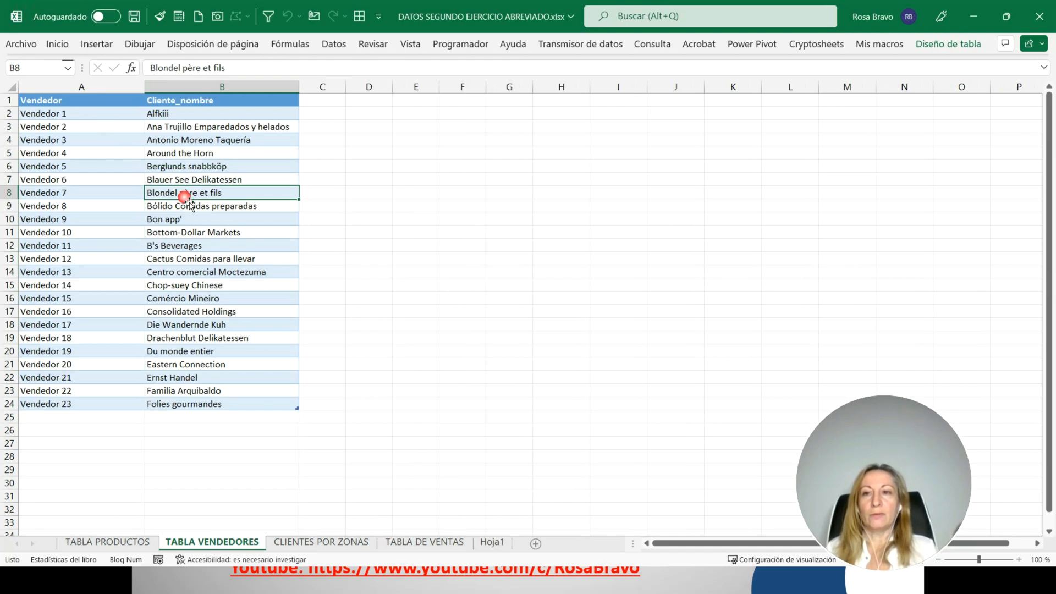
click(752, 43)
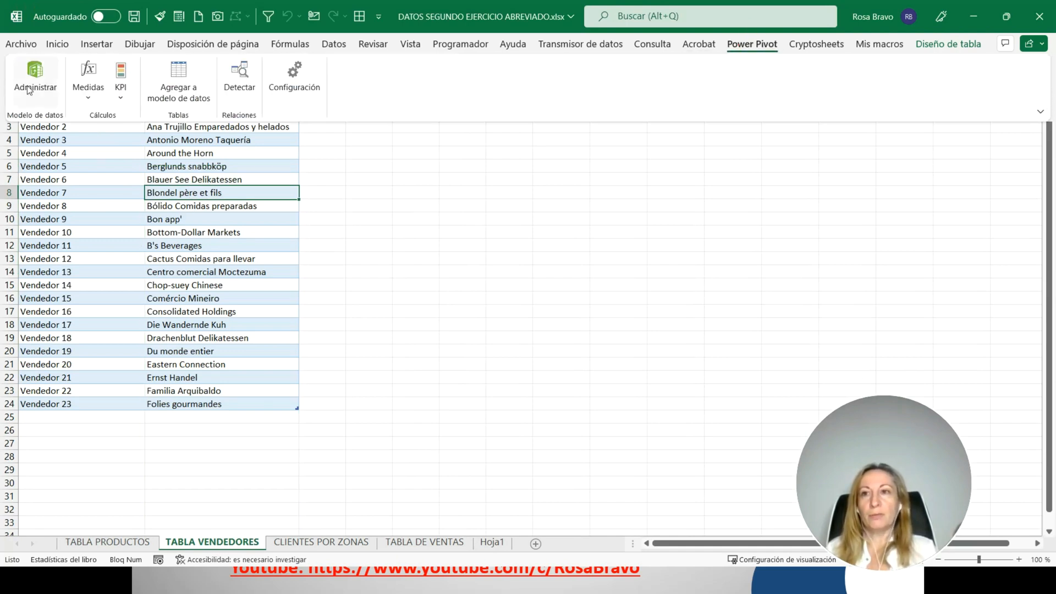
click(178, 76)
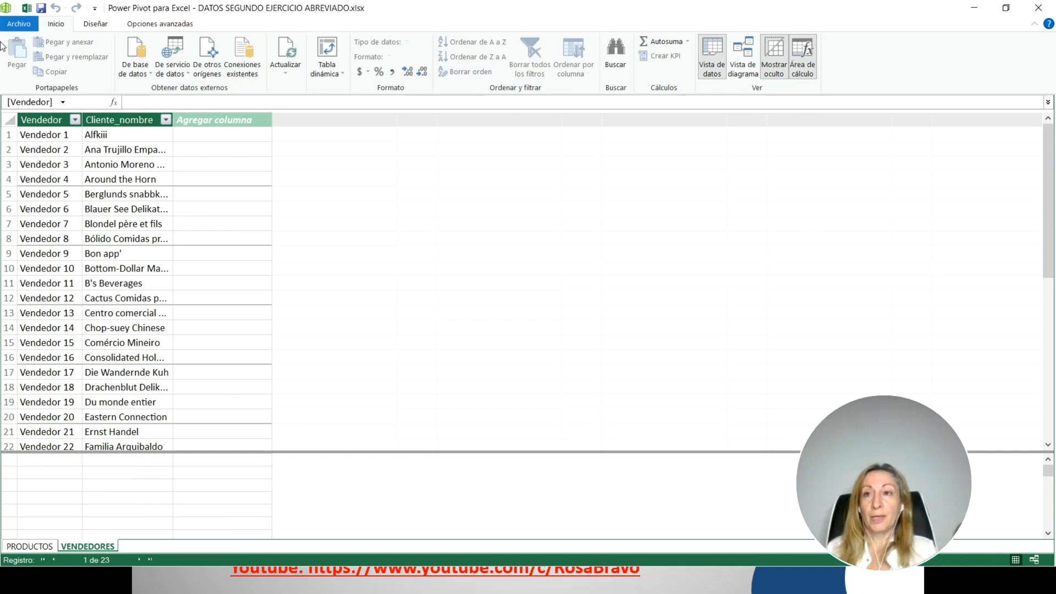
click(26, 8)
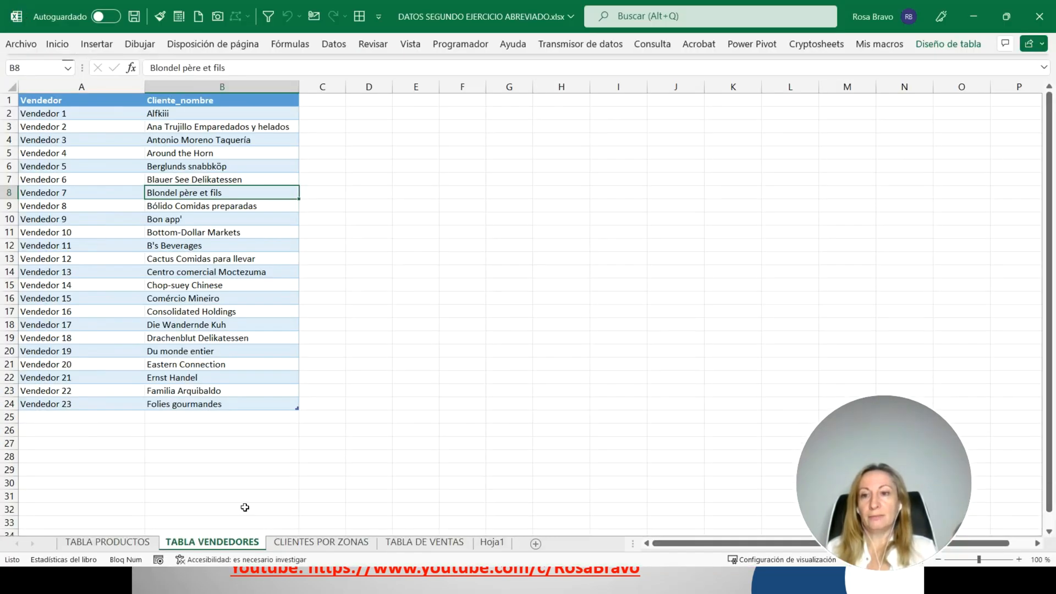
Add the table on the CLIENTES POR ZONAS sheet to the data model, and return to the workbook
click(316, 544)
click(142, 220)
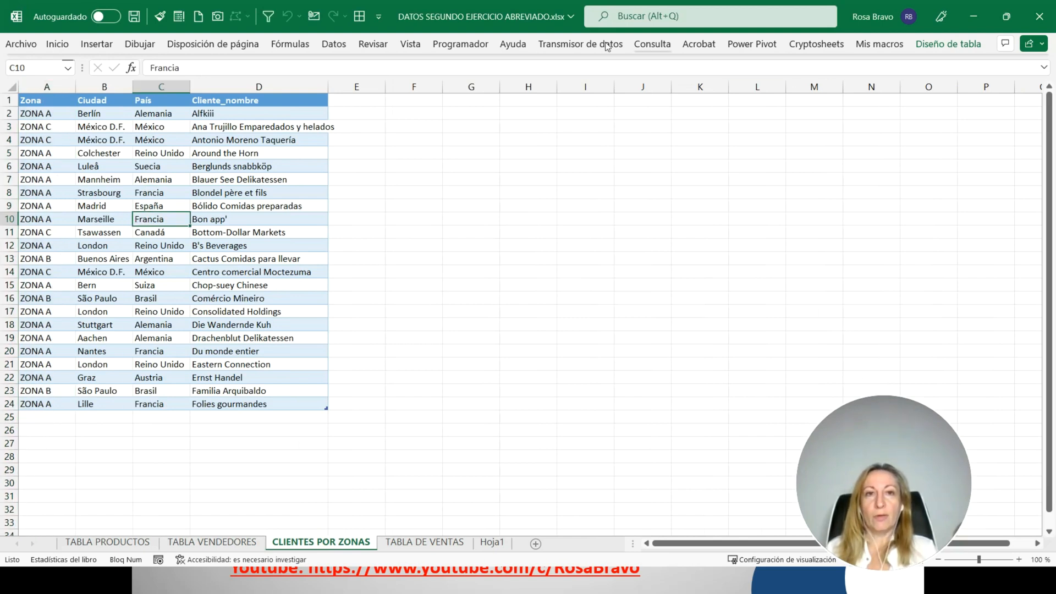
click(752, 44)
click(199, 96)
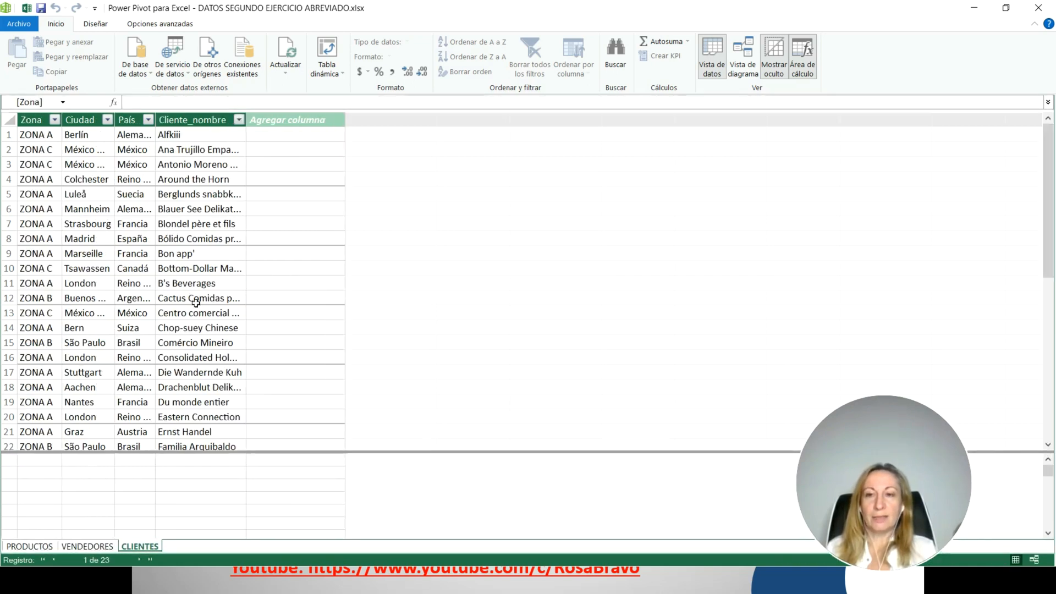
click(26, 8)
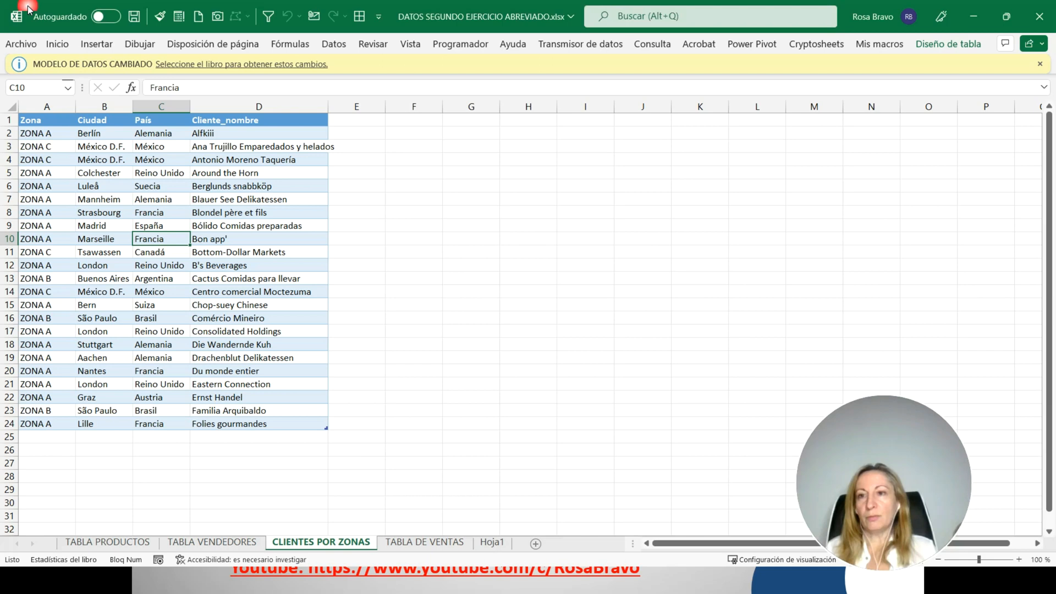
Add the sales table on the TABLA DE VENTAS sheet to the data model, and return to the workbook
click(424, 543)
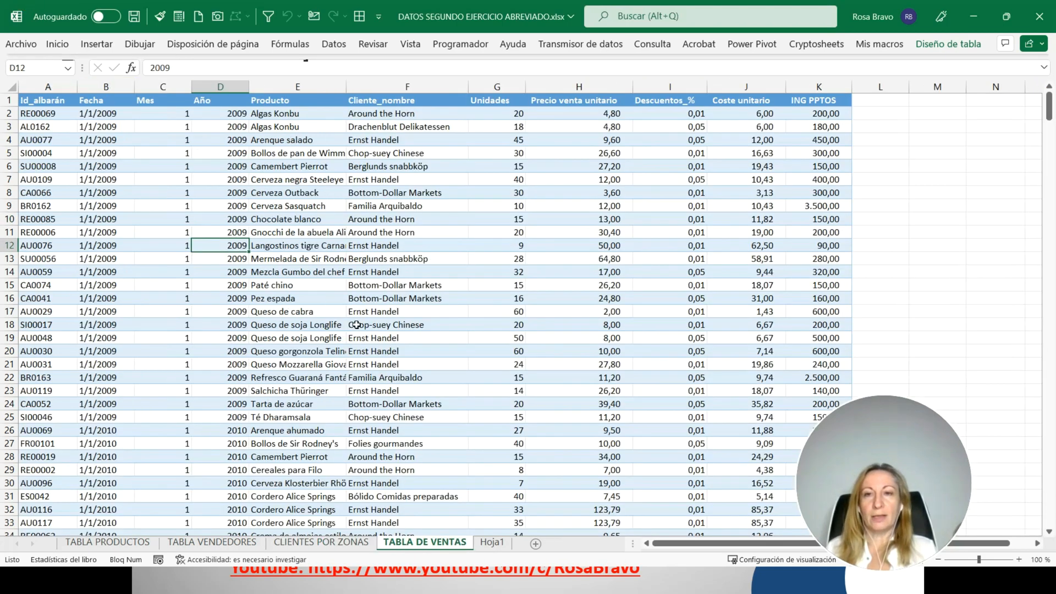
click(328, 249)
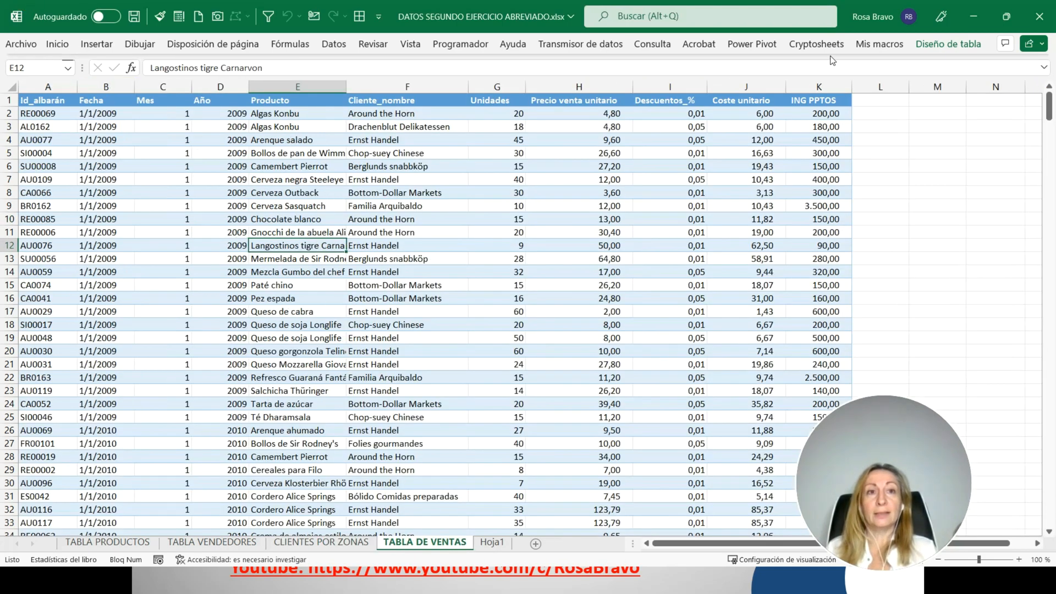
click(753, 44)
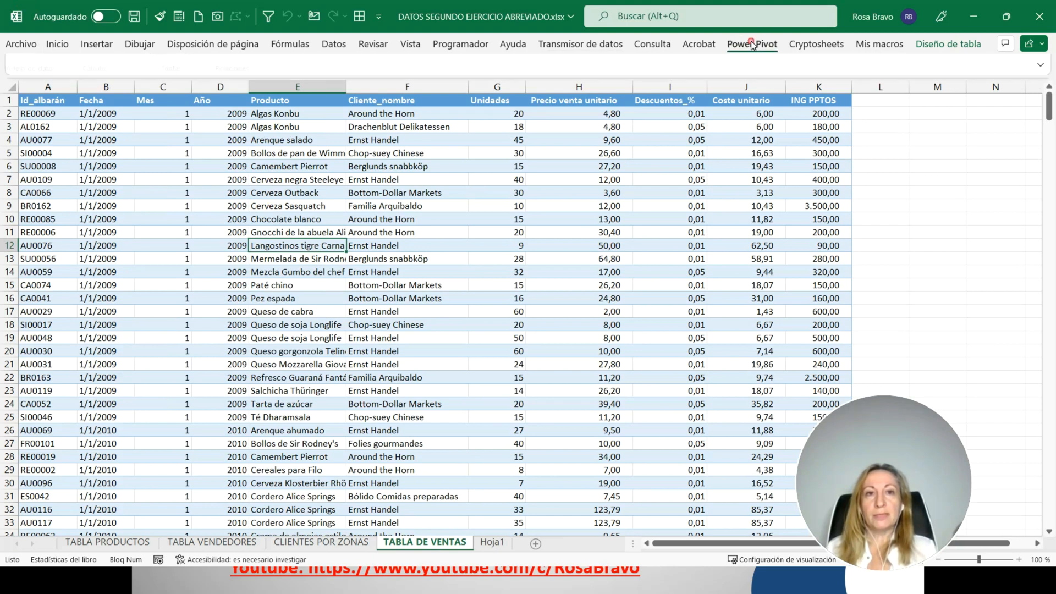
click(177, 77)
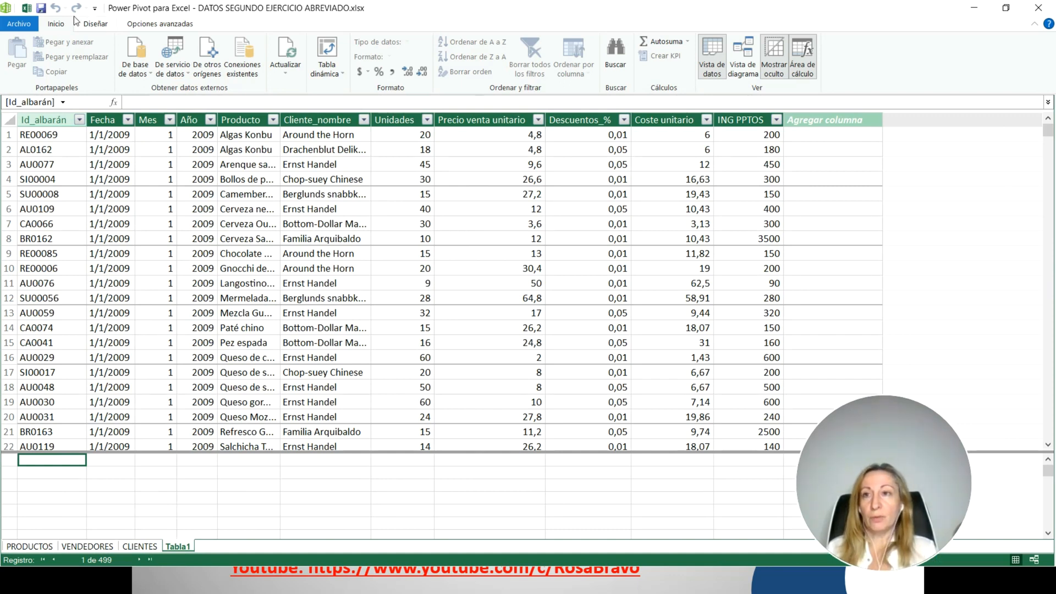
click(29, 9)
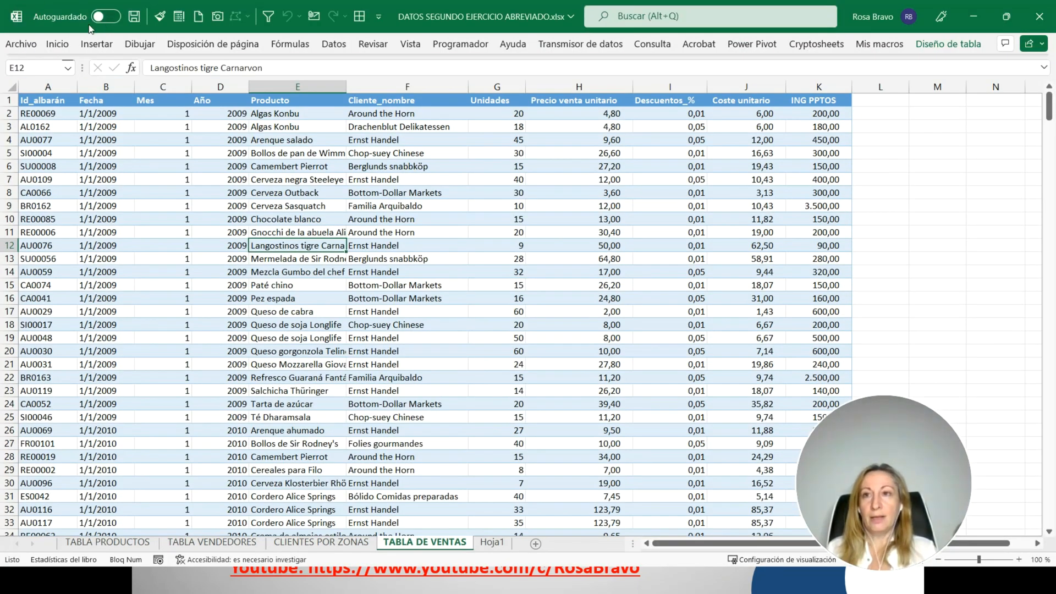
Switch to the Power Pivot window and review the PRODUCTOS, VENDEDORES, CLIENTES and Tabla1 tables, examining the Unidades column in Tabla1
key(alt+Tab)
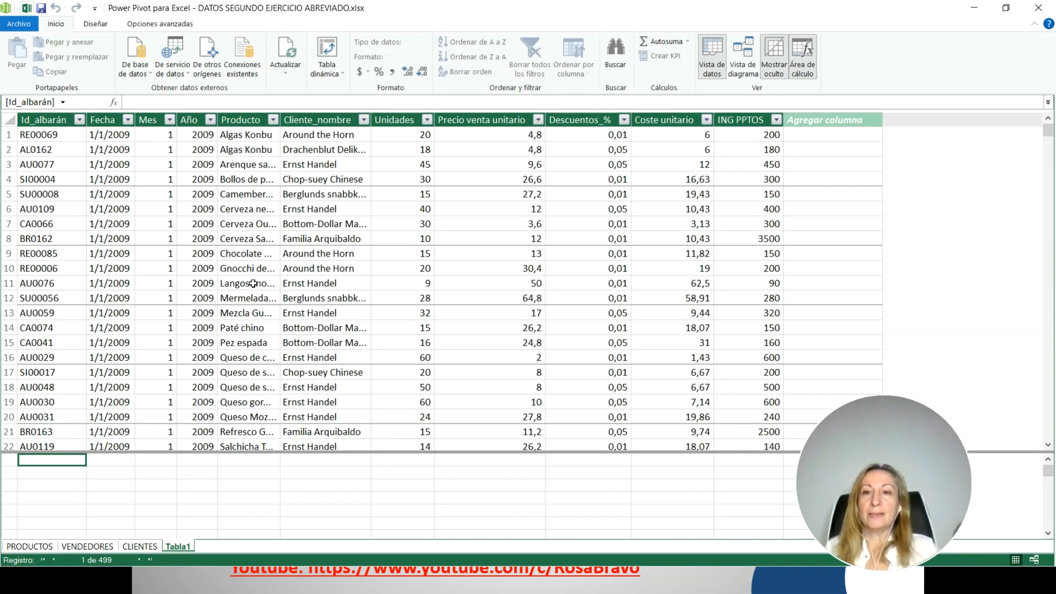
mouse_move(897, 455)
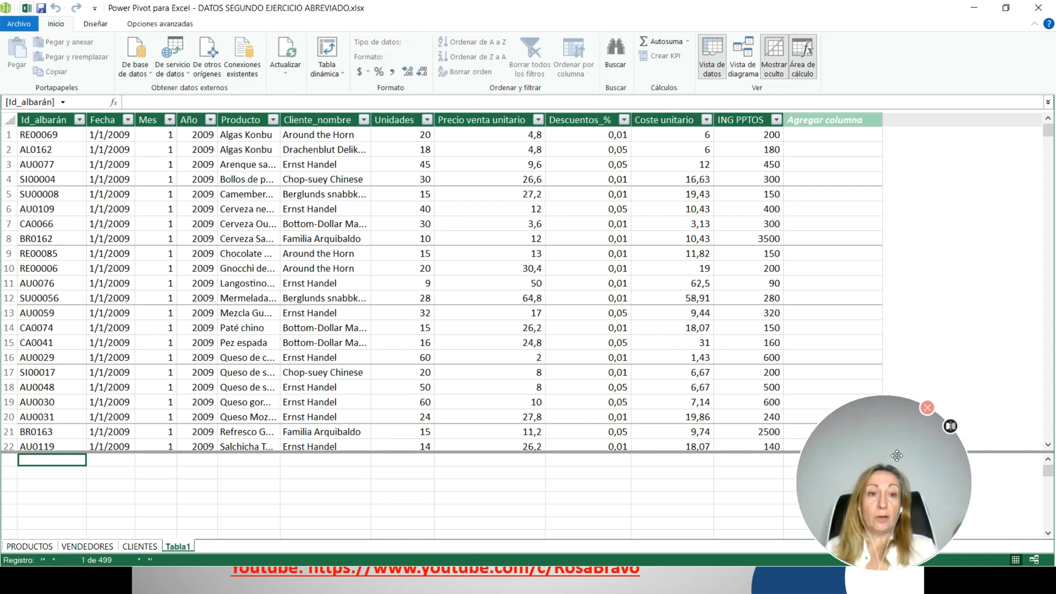
drag(882, 447, 921, 364)
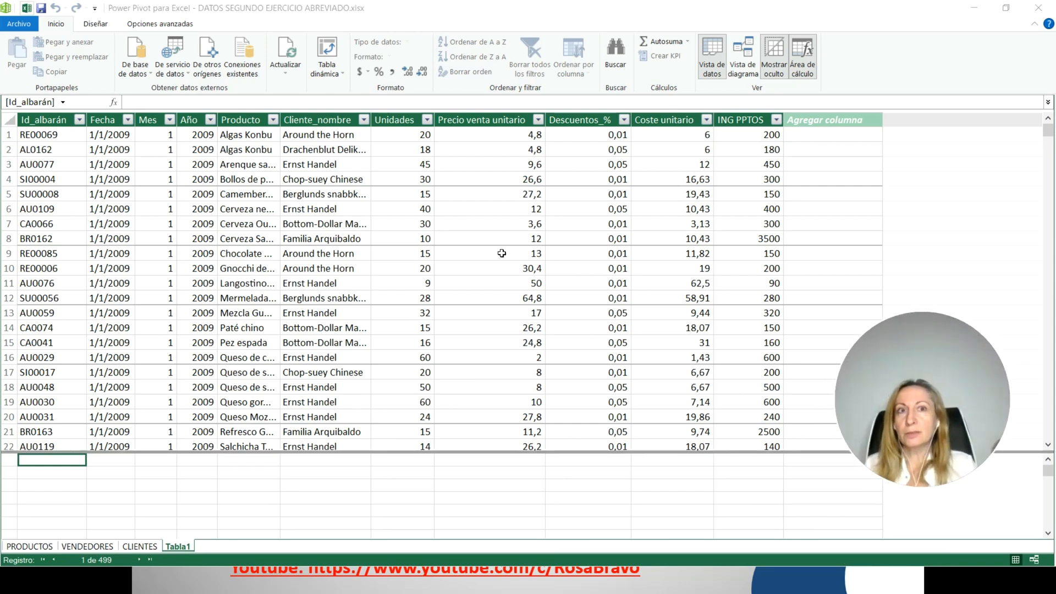
click(34, 548)
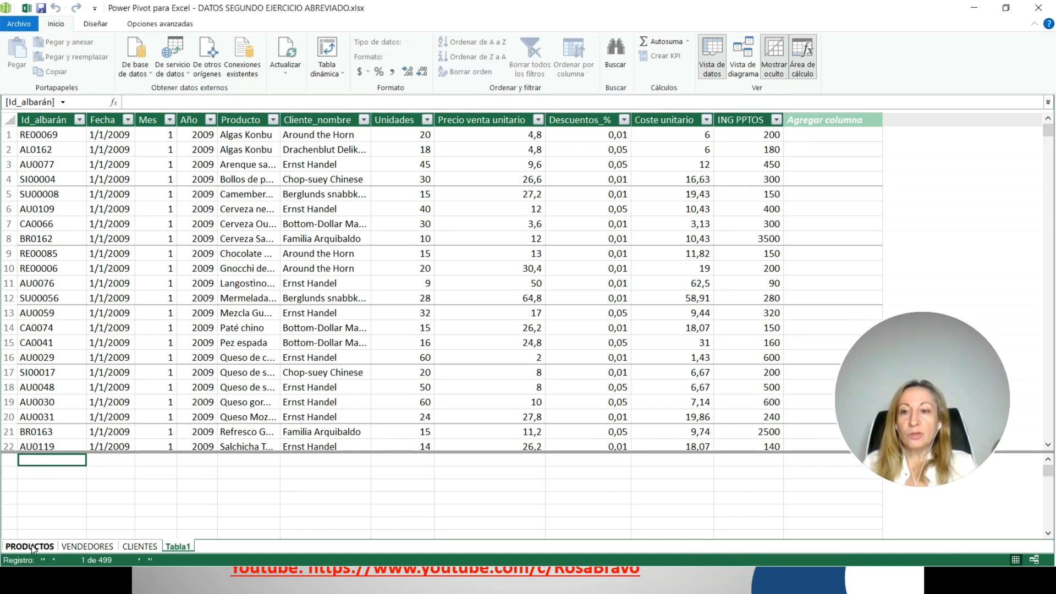
click(99, 549)
click(144, 549)
click(176, 548)
click(145, 548)
click(99, 547)
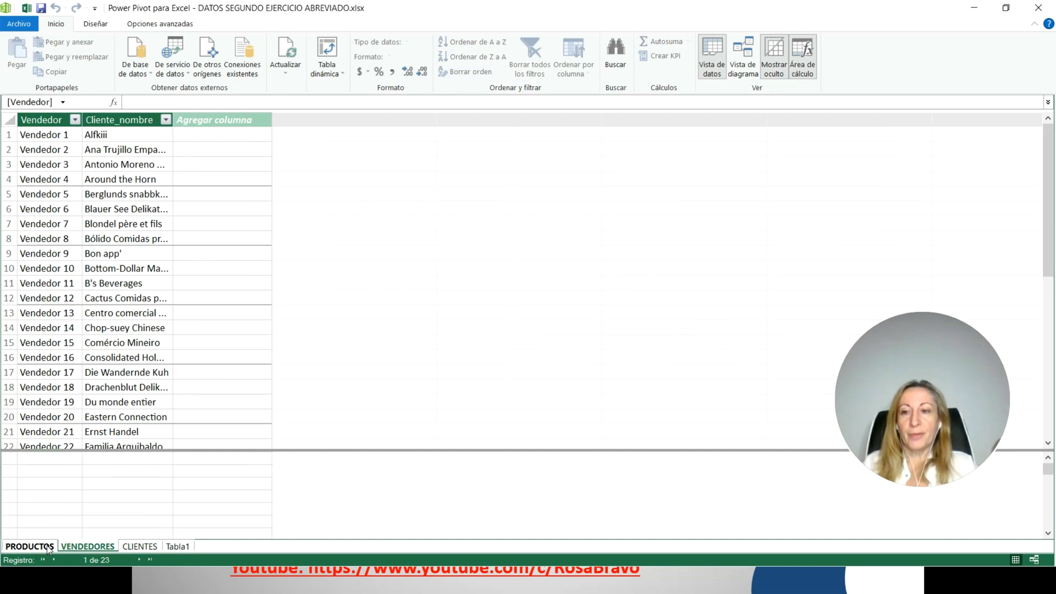
click(30, 547)
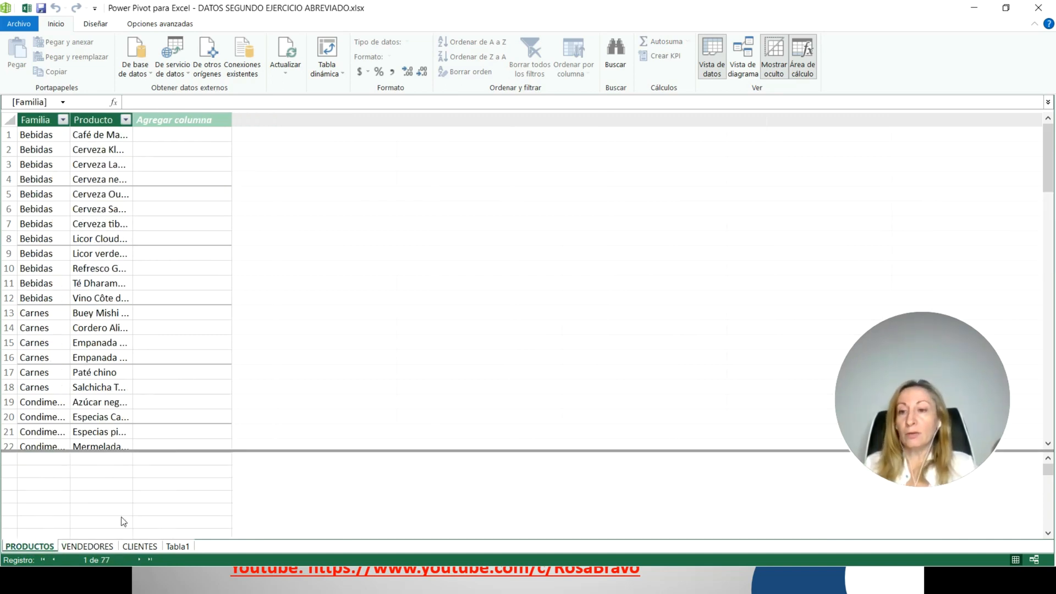
click(97, 548)
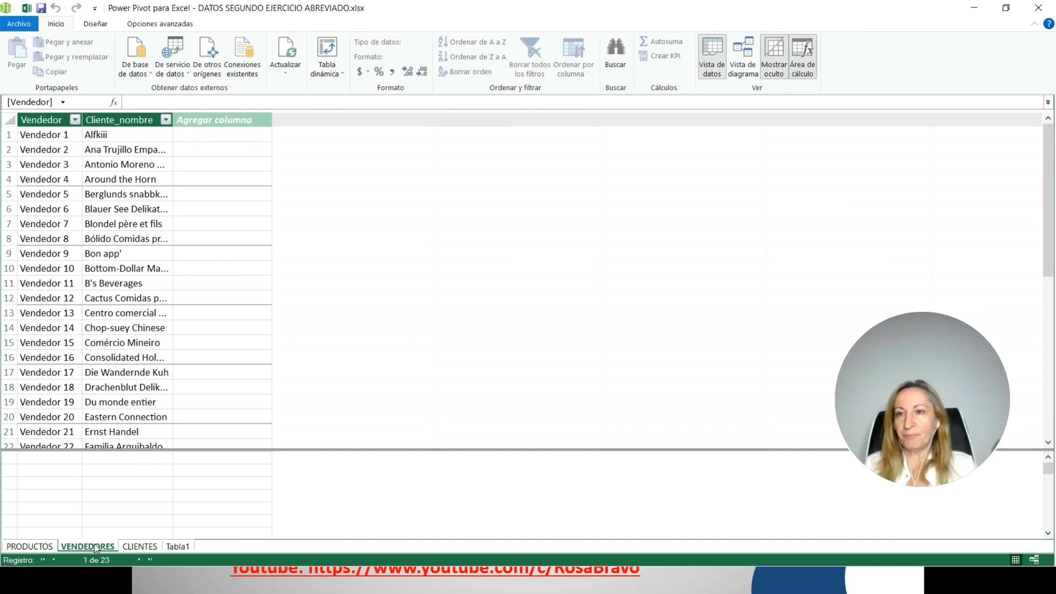
click(135, 548)
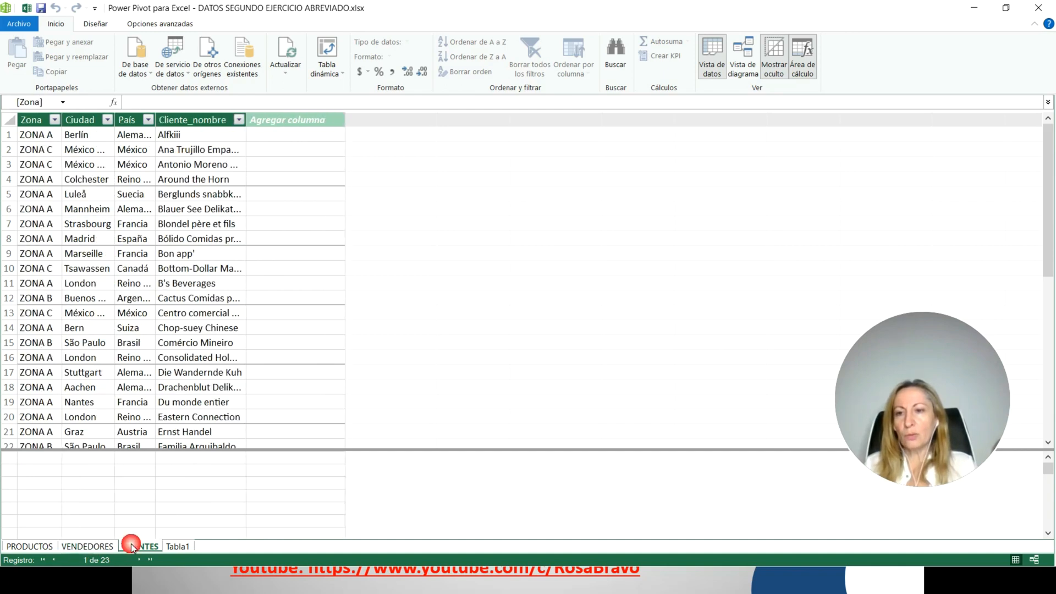
click(178, 547)
click(397, 126)
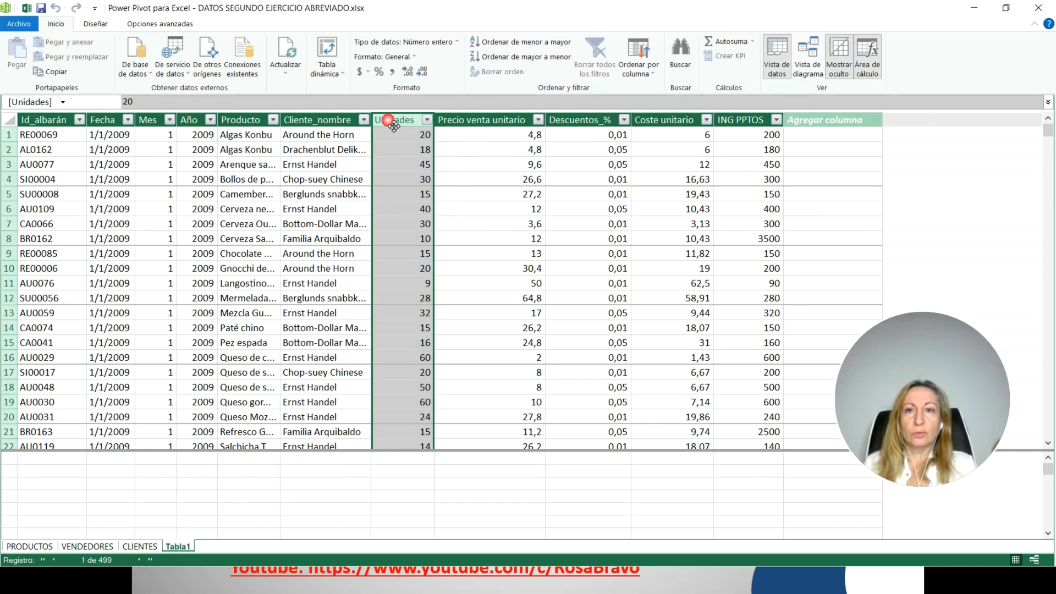
click(140, 546)
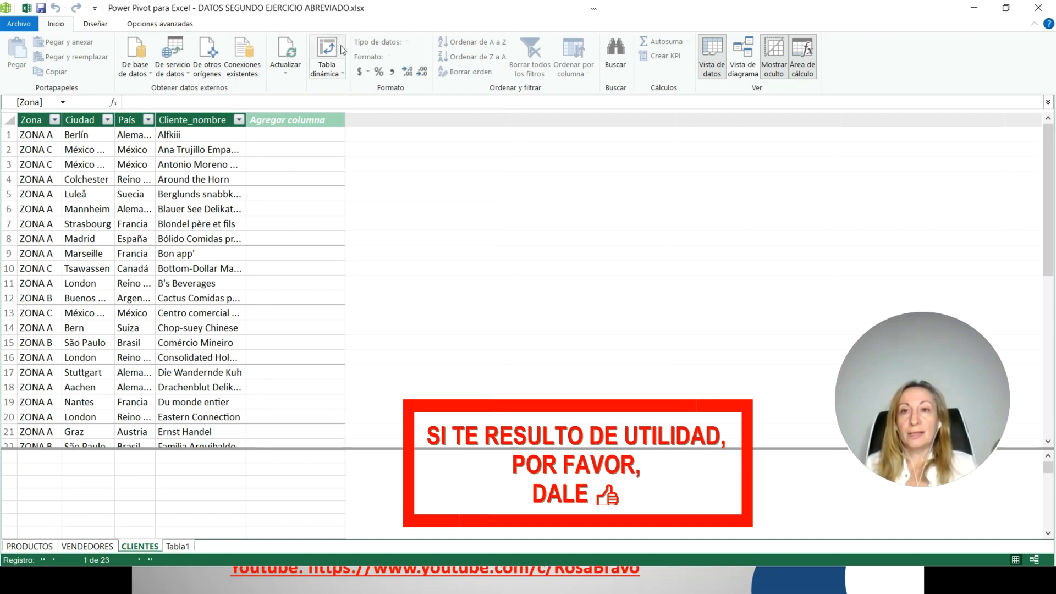
Create a pivot table from the data model on a new worksheet, and expand the CLIENTES table in its field list
click(327, 74)
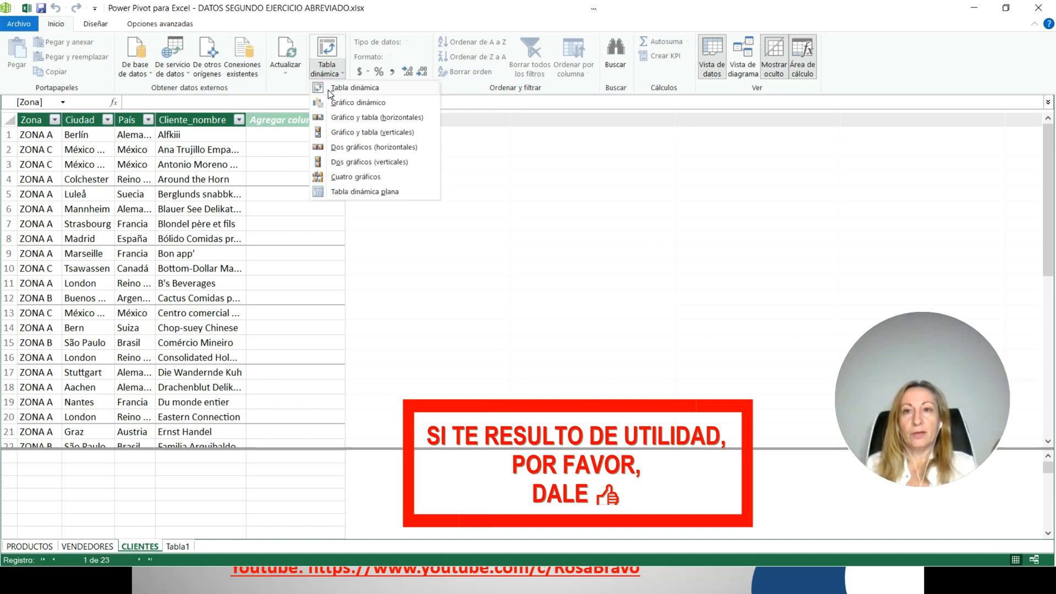
click(328, 90)
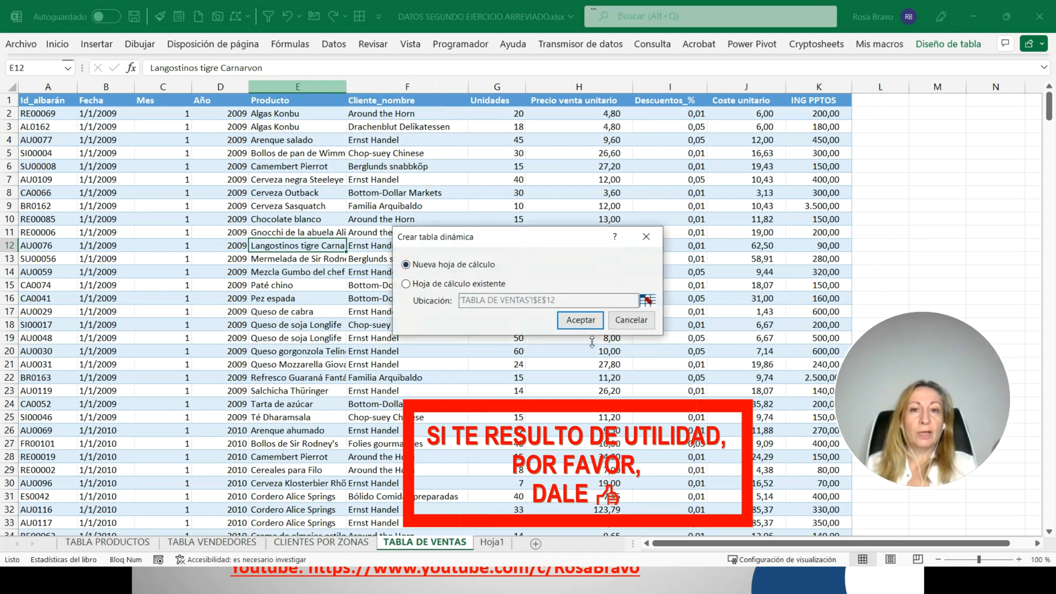
click(582, 319)
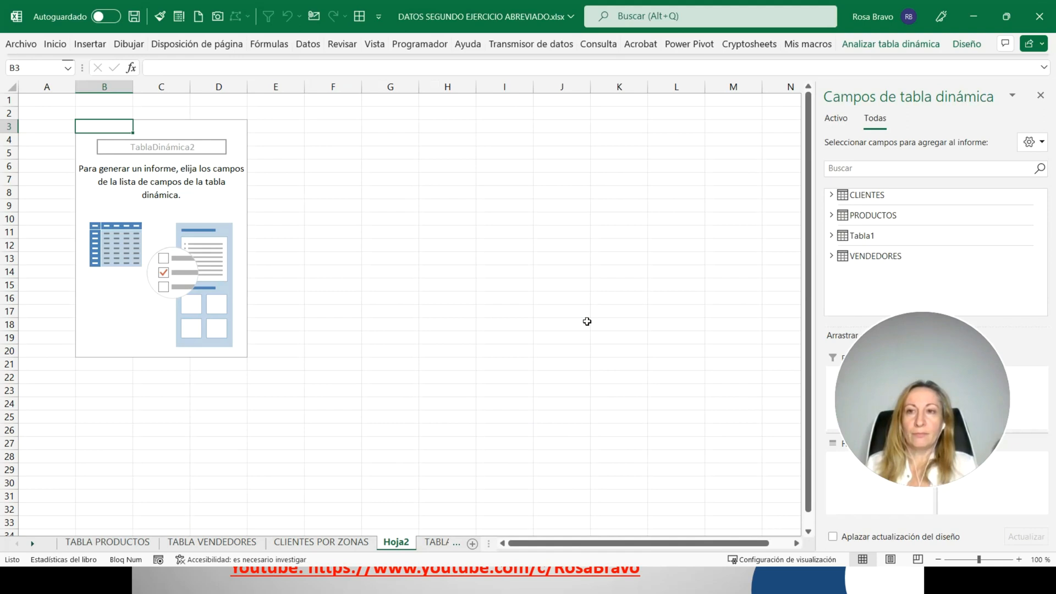
mouse_move(922, 428)
drag(922, 428, 634, 444)
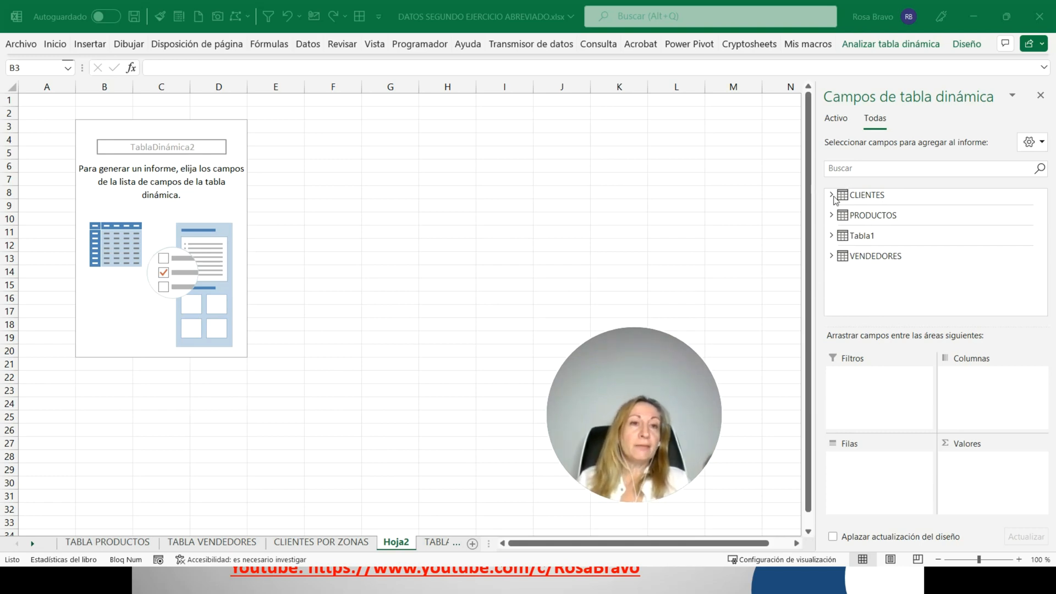
click(832, 196)
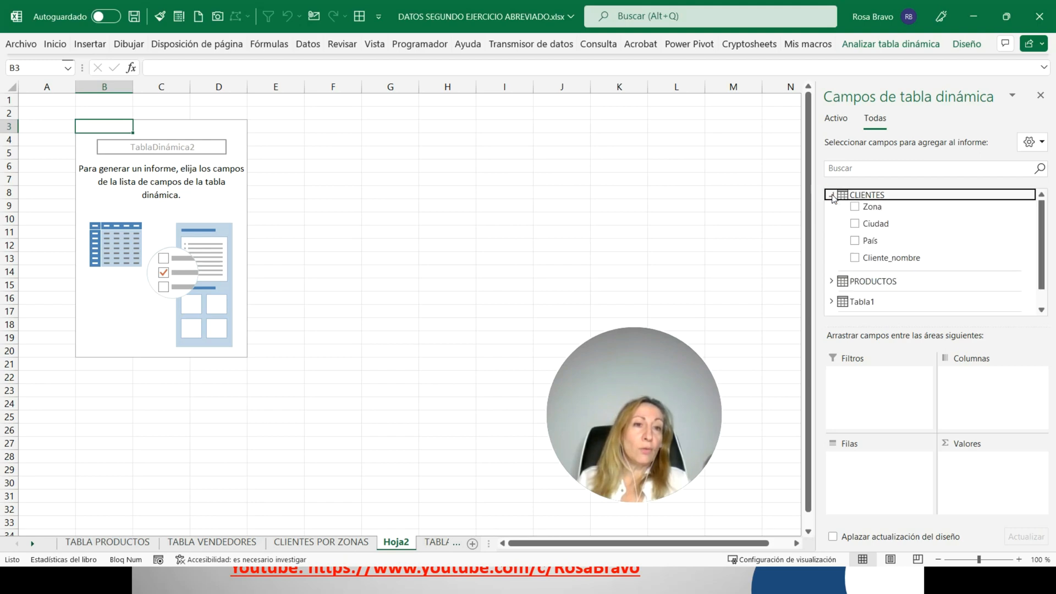
Expand the PRODUCTOS, Tabla1 and VENDEDORES tables in the pivot table's field list
click(831, 281)
scroll(846, 249, down, 1)
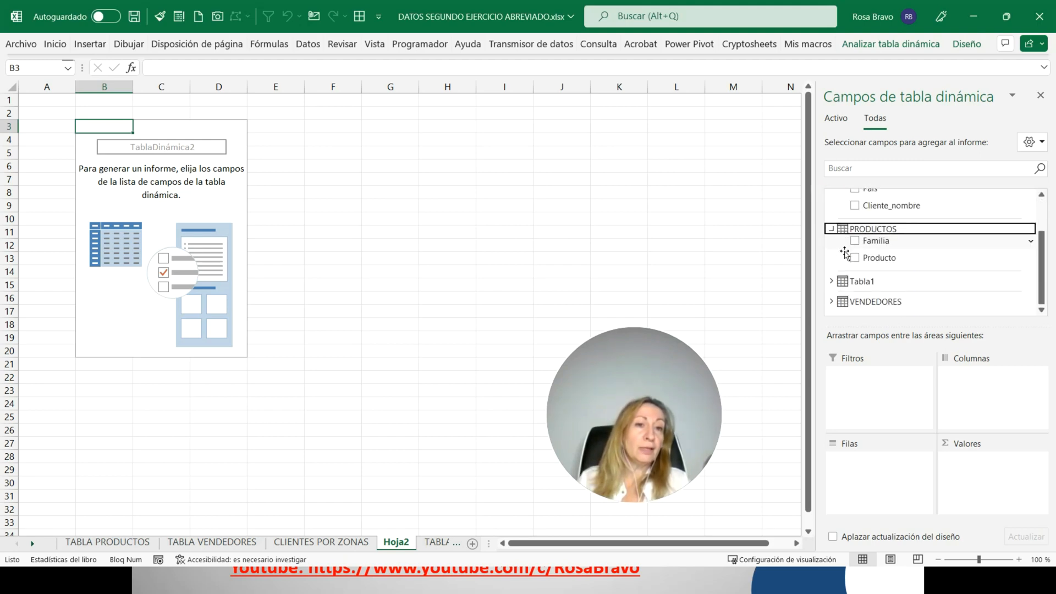
click(831, 282)
scroll(839, 261, down, 2)
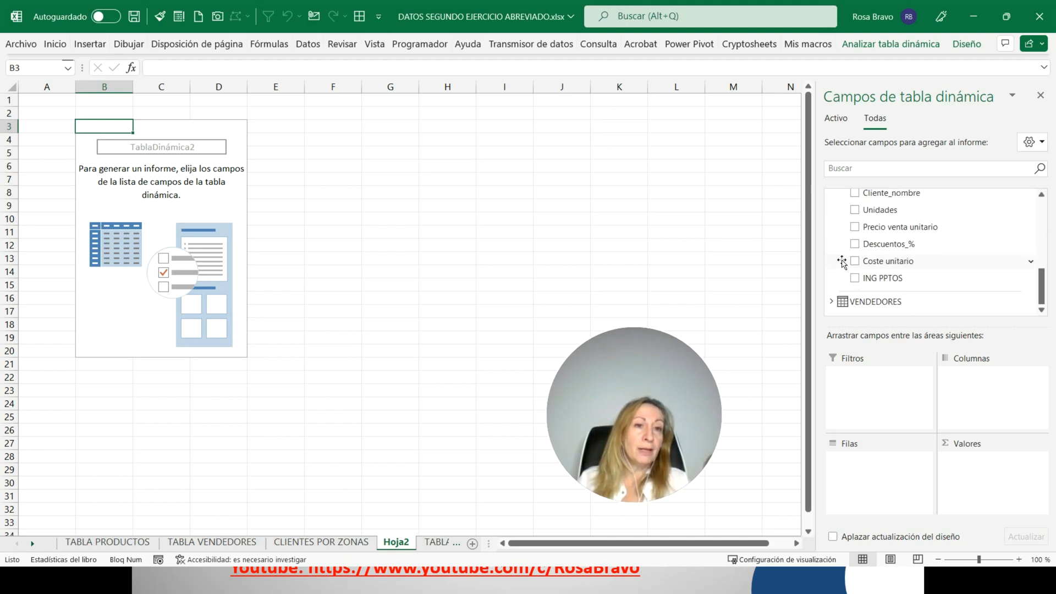
click(831, 301)
Review the fields of the CLIENTES, PRODUCTOS, Tabla1 and VENDEDORES tables in the pivot table's field list
scroll(848, 284, up, 1)
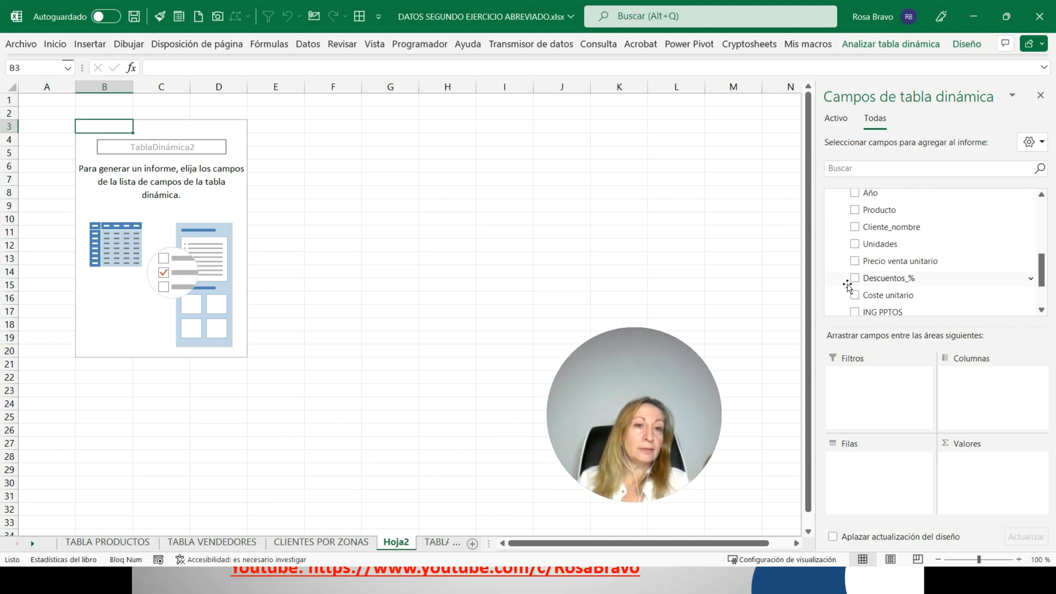
scroll(849, 285, up, 2)
scroll(858, 290, up, 2)
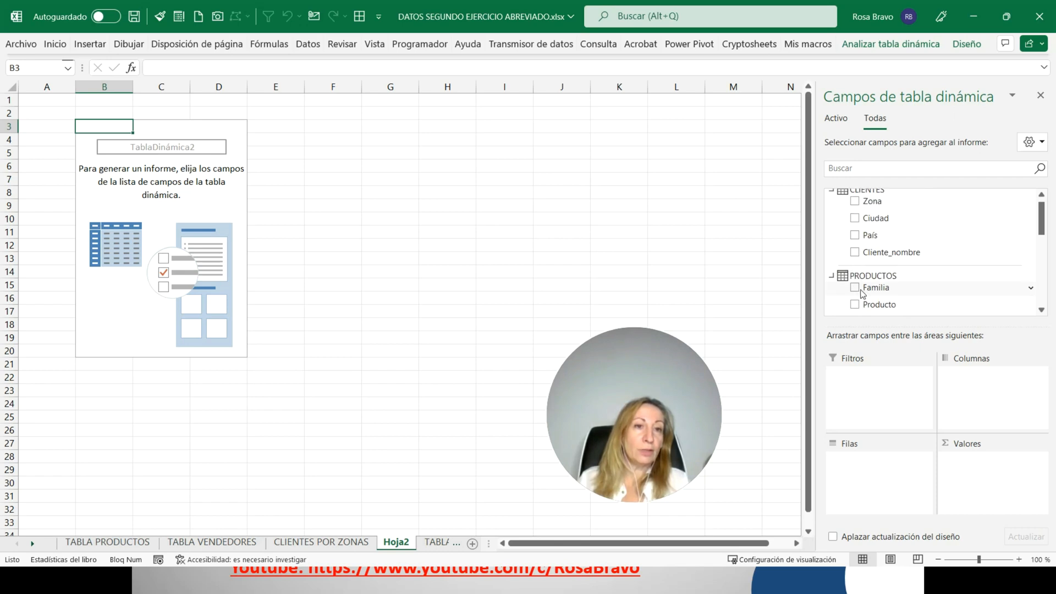
scroll(861, 294, up, 1)
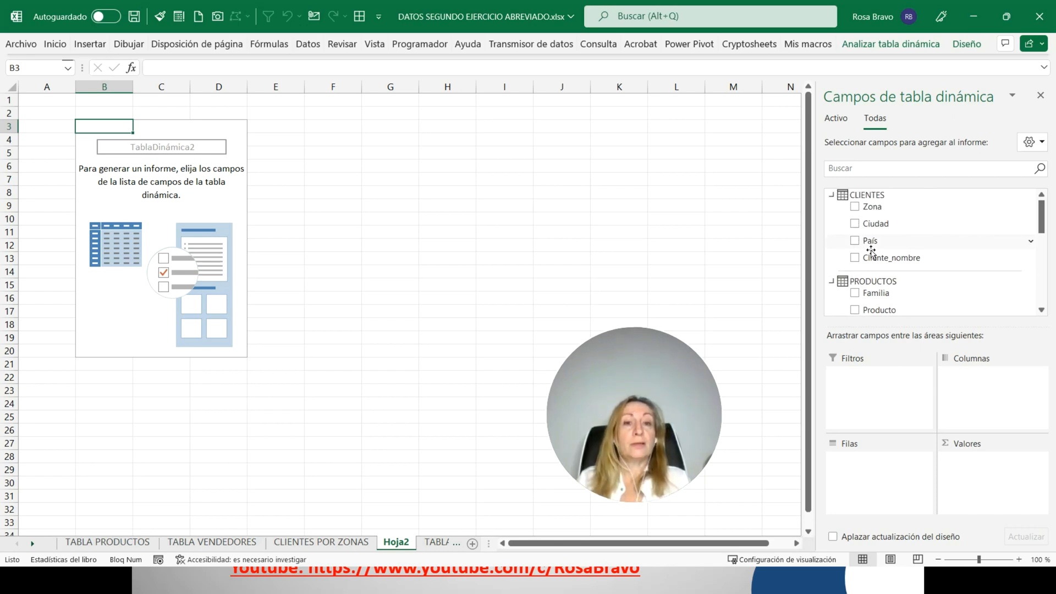
scroll(871, 251, down, 5)
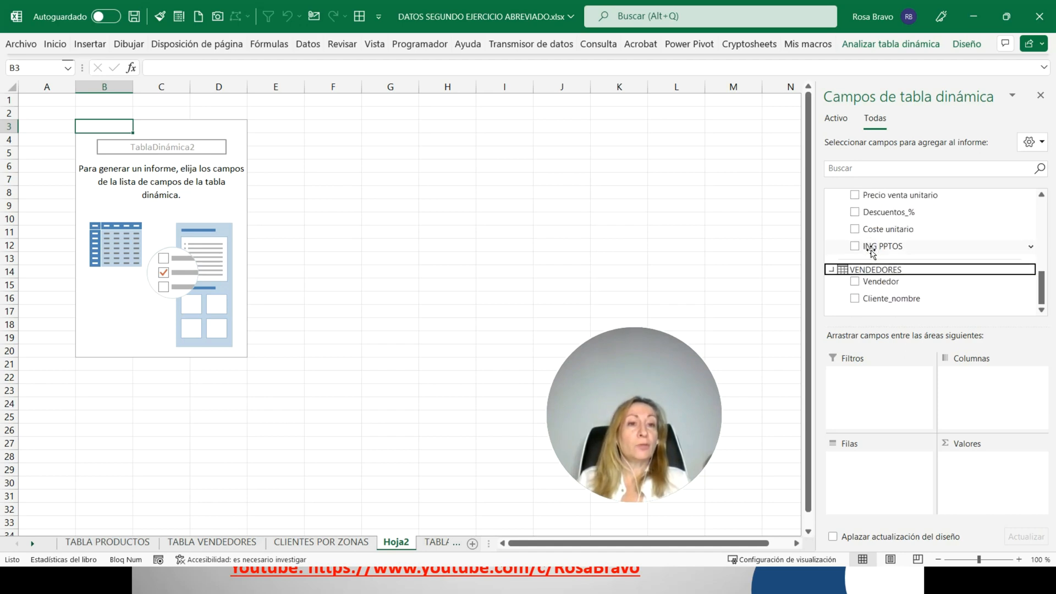
scroll(877, 289, up, 4)
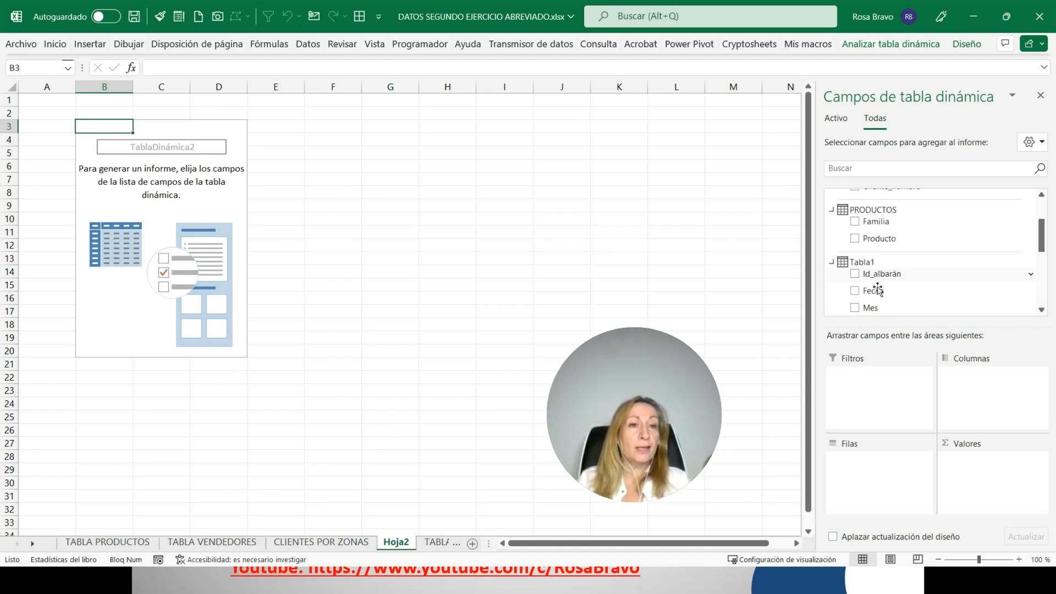
scroll(877, 289, up, 2)
scroll(878, 288, down, 5)
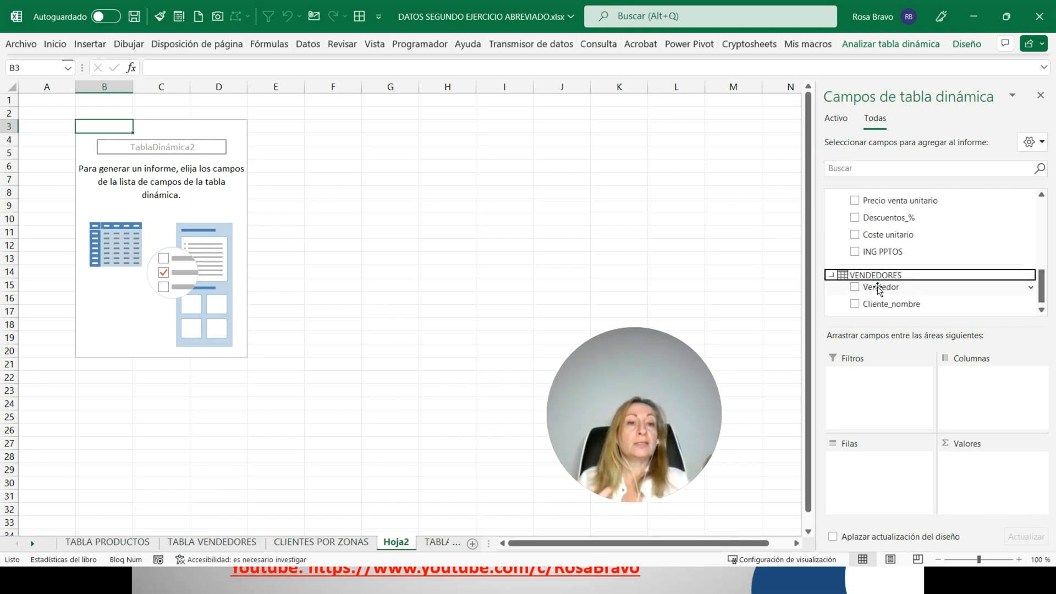
Add Unidades from Tabla1 to the pivot table's values and Zona from CLIENTES to its rows
scroll(879, 289, up, 4)
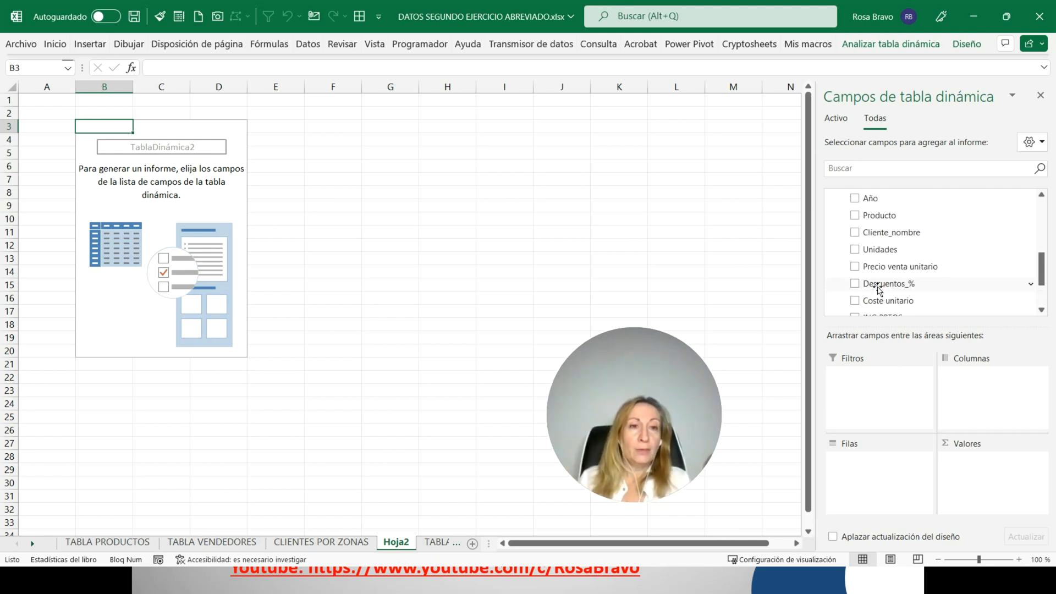
drag(878, 288, 966, 474)
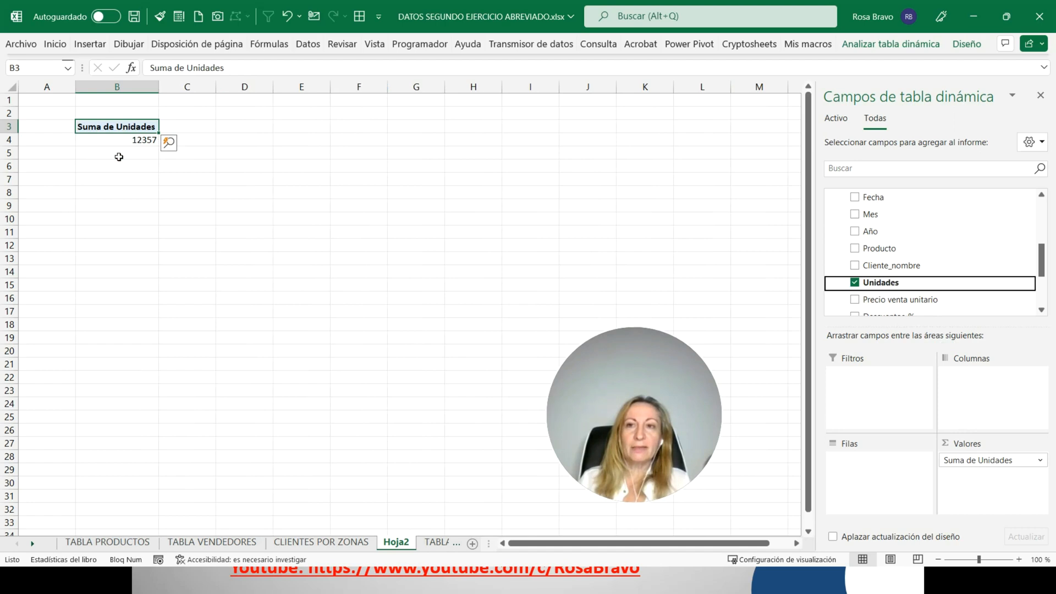
mouse_move(144, 141)
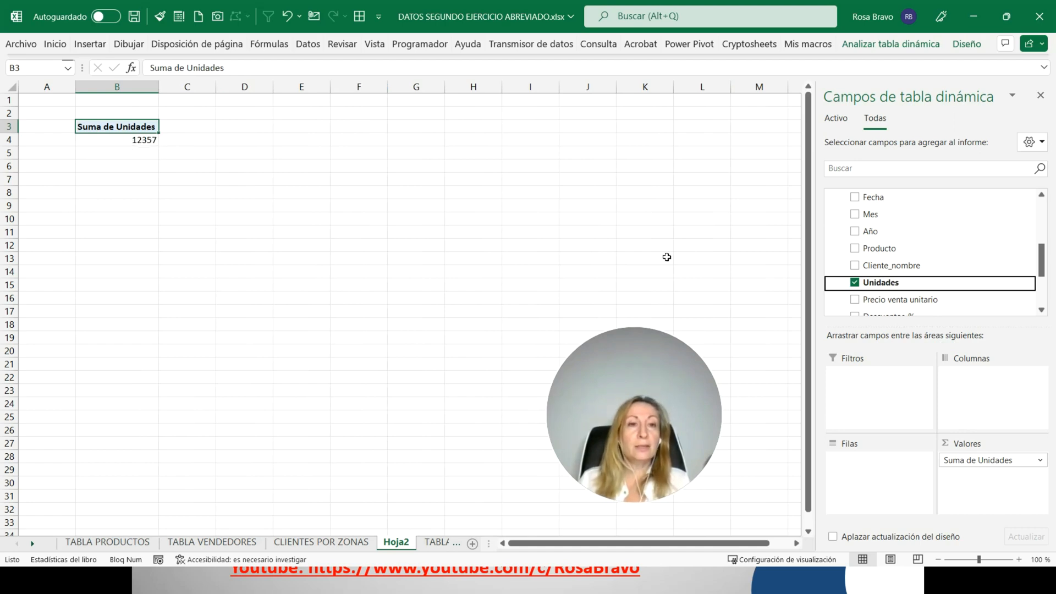
scroll(966, 283, up, 5)
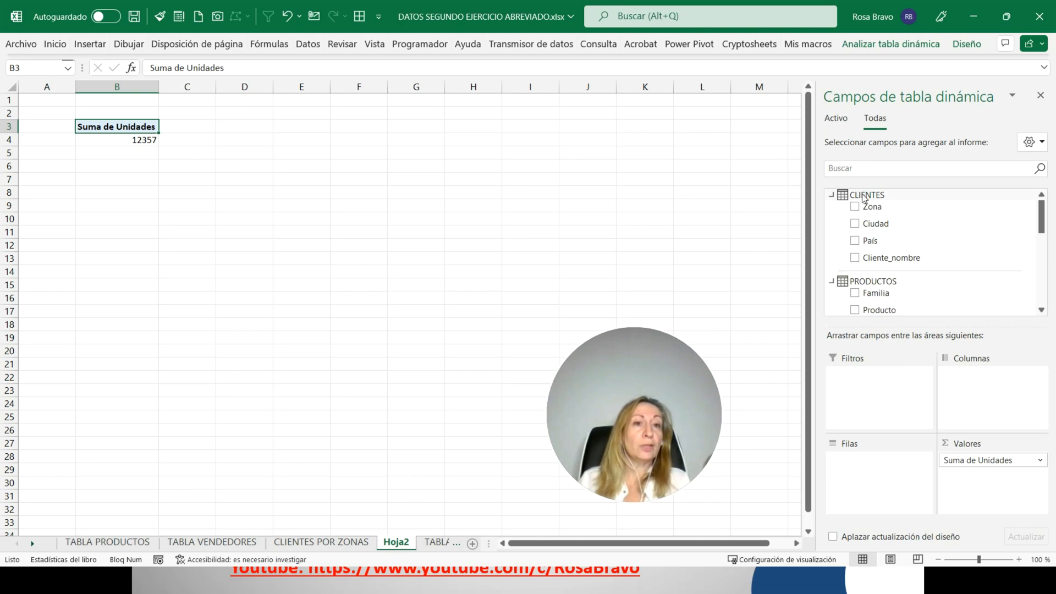
drag(869, 208, 853, 487)
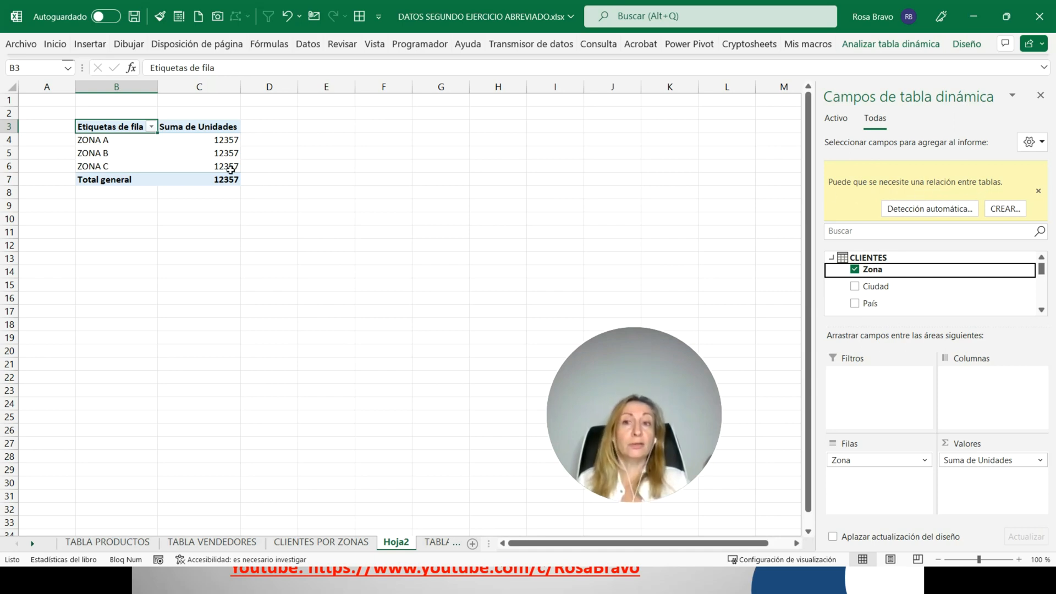
mouse_move(228, 157)
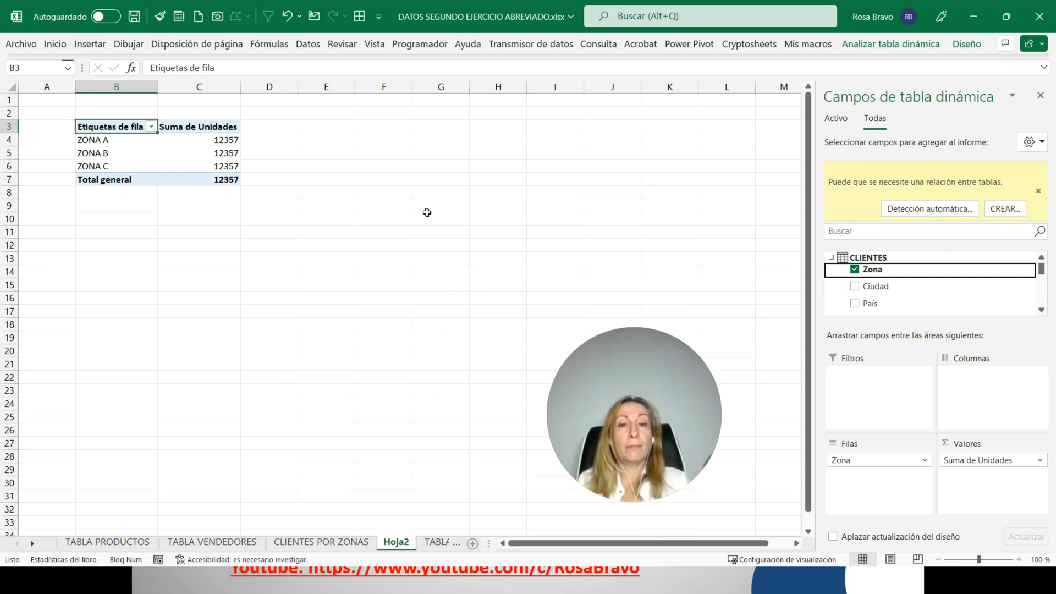
Open the Power Pivot data model and review the VENDEDORES, CLIENTES and Tabla1 tables in data view
click(683, 48)
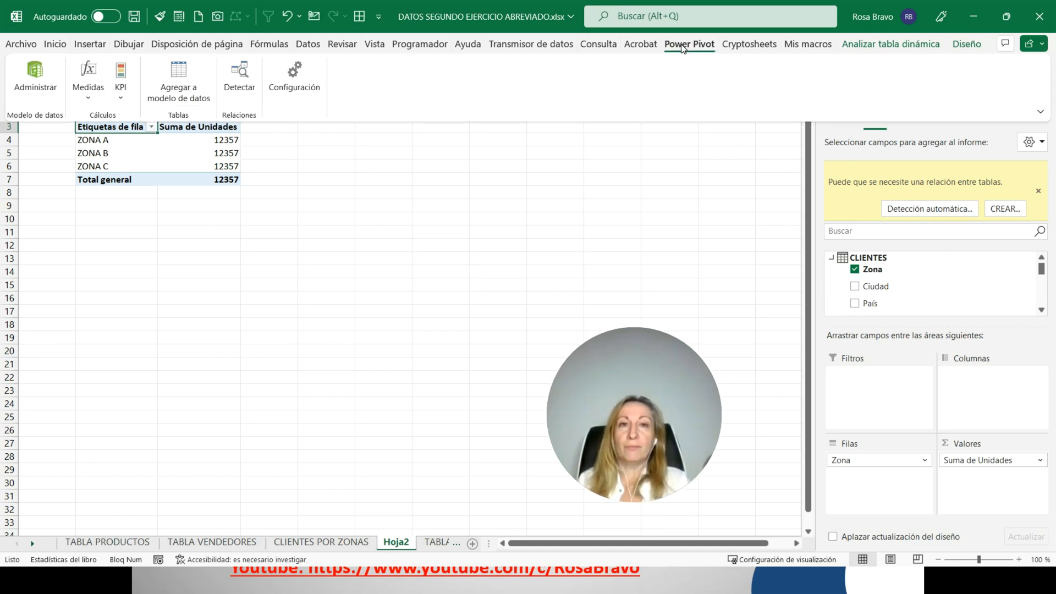
click(30, 76)
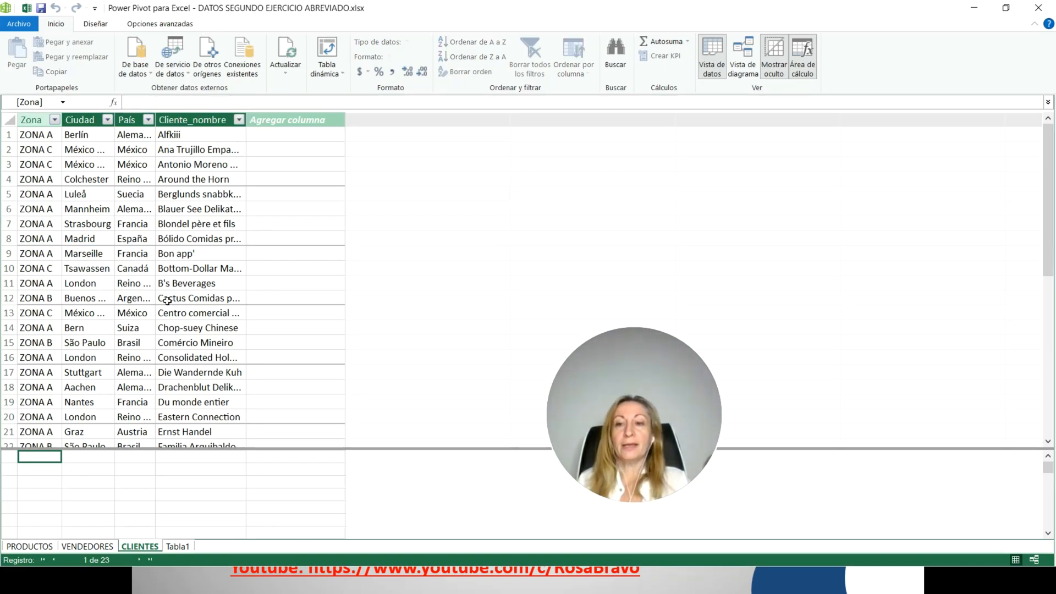
click(88, 546)
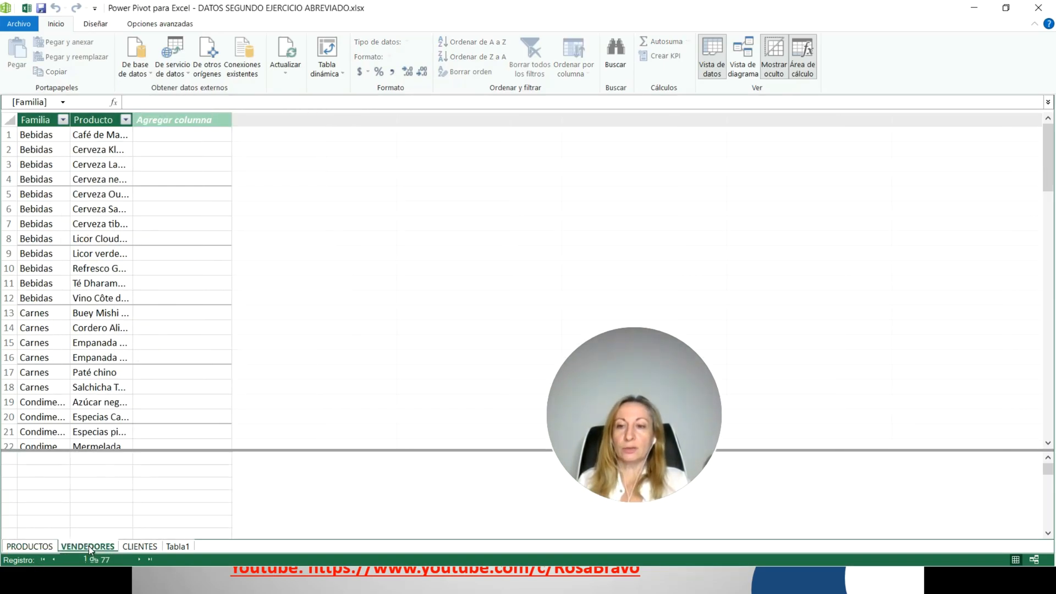
click(138, 546)
click(177, 547)
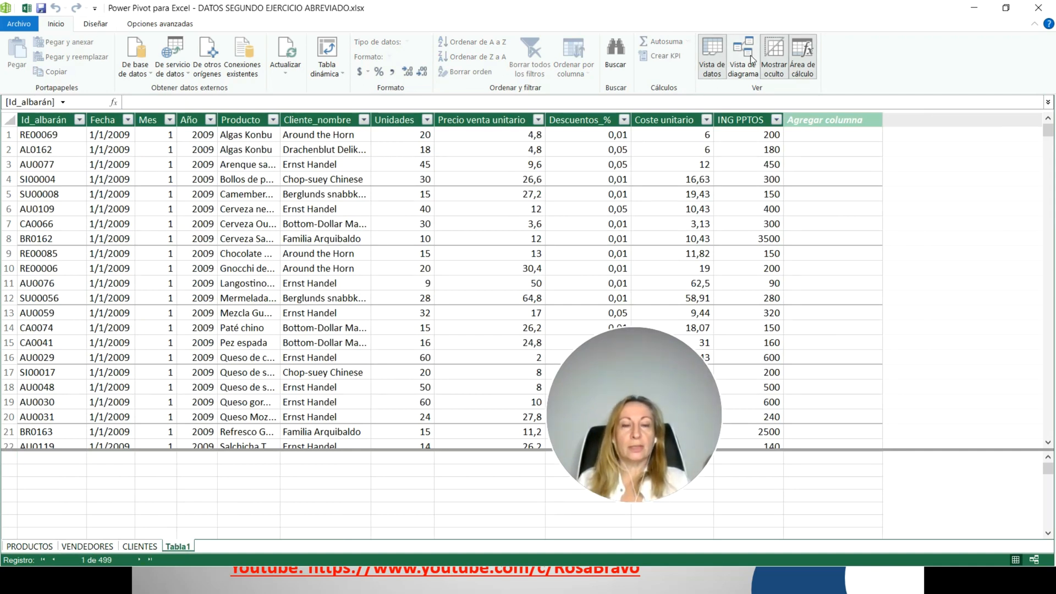
click(709, 61)
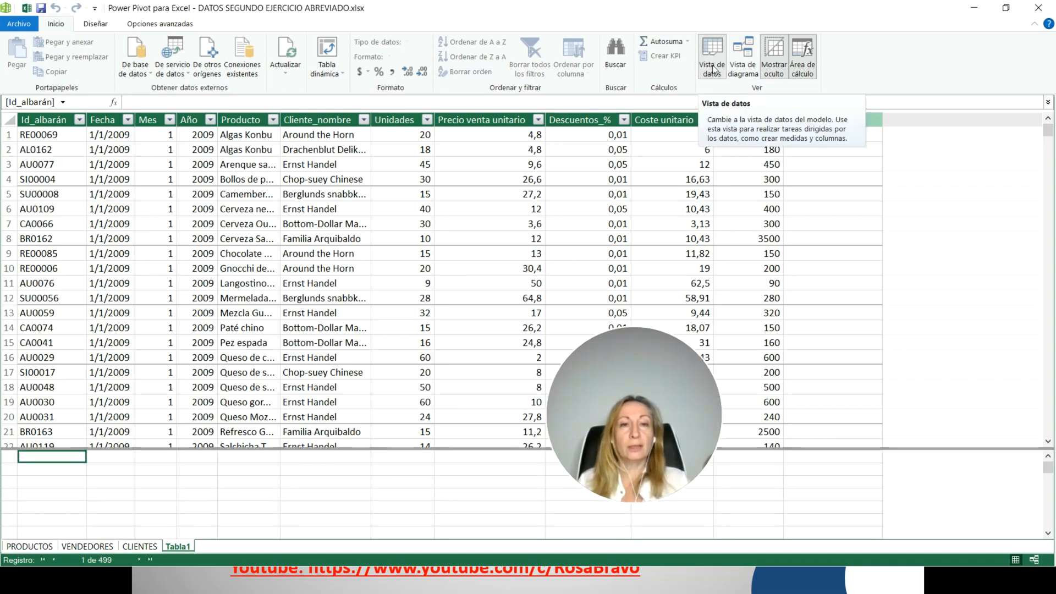
In diagram view, arrange Tabla1 between PRODUCTOS and the stacked CLIENTES and VENDEDORES tables, enlarging Tabla1 to show all its fields
click(744, 55)
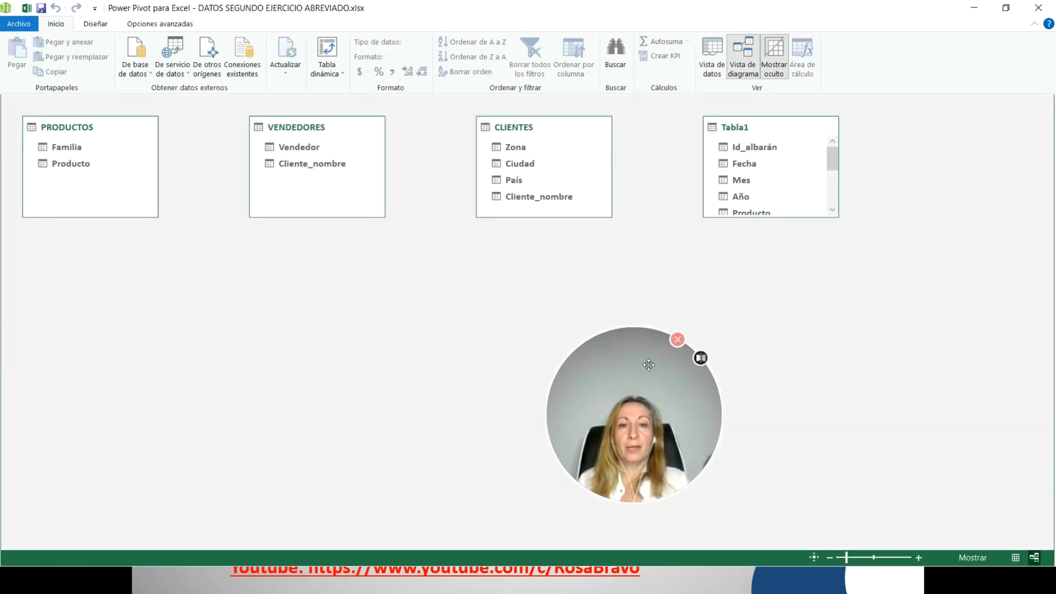
drag(649, 365, 850, 356)
drag(774, 138, 338, 269)
drag(336, 130, 551, 255)
drag(330, 258, 332, 135)
drag(332, 217, 341, 346)
drag(106, 131, 155, 129)
drag(558, 127, 543, 126)
drag(550, 257, 547, 265)
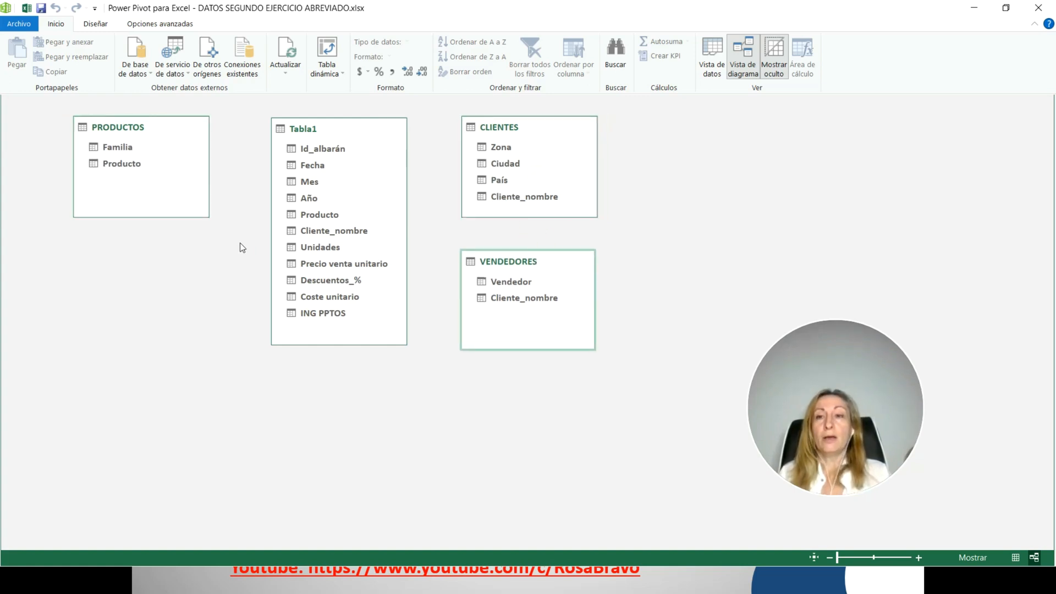
Move PRODUCTOS closer to Tabla1 and relate its Producto field to Producto in Tabla1
drag(156, 128, 171, 130)
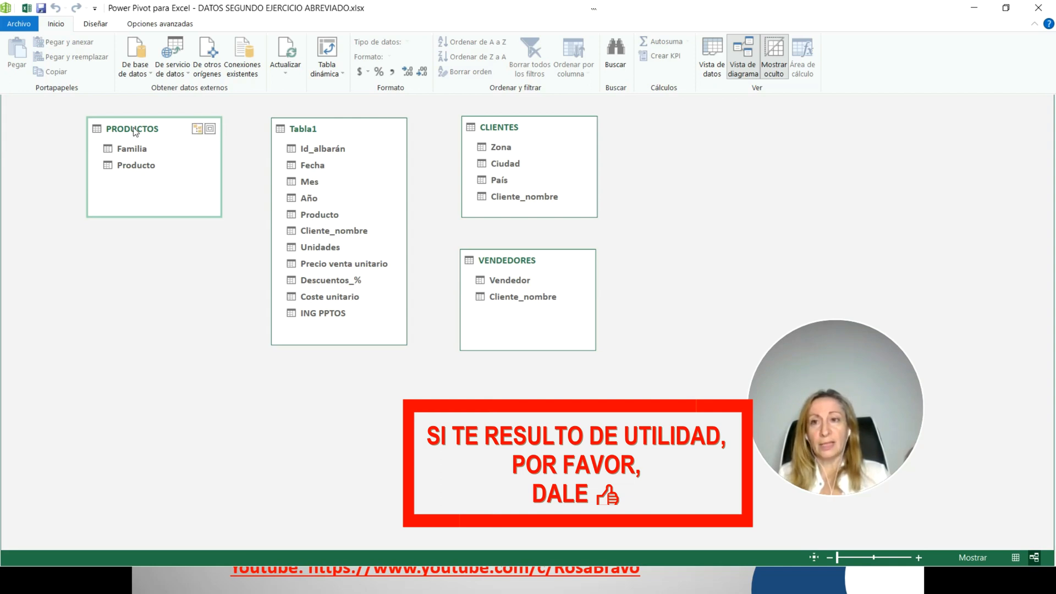
drag(142, 168, 310, 219)
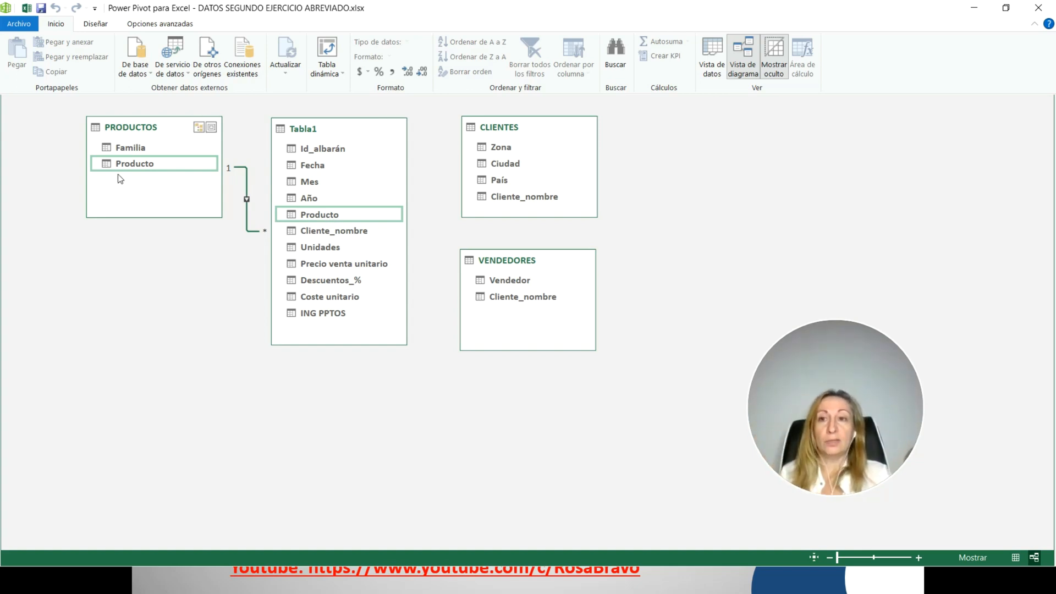
In data view, widen the Familia and Producto columns of the PRODUCTOS table and review its product list
click(707, 48)
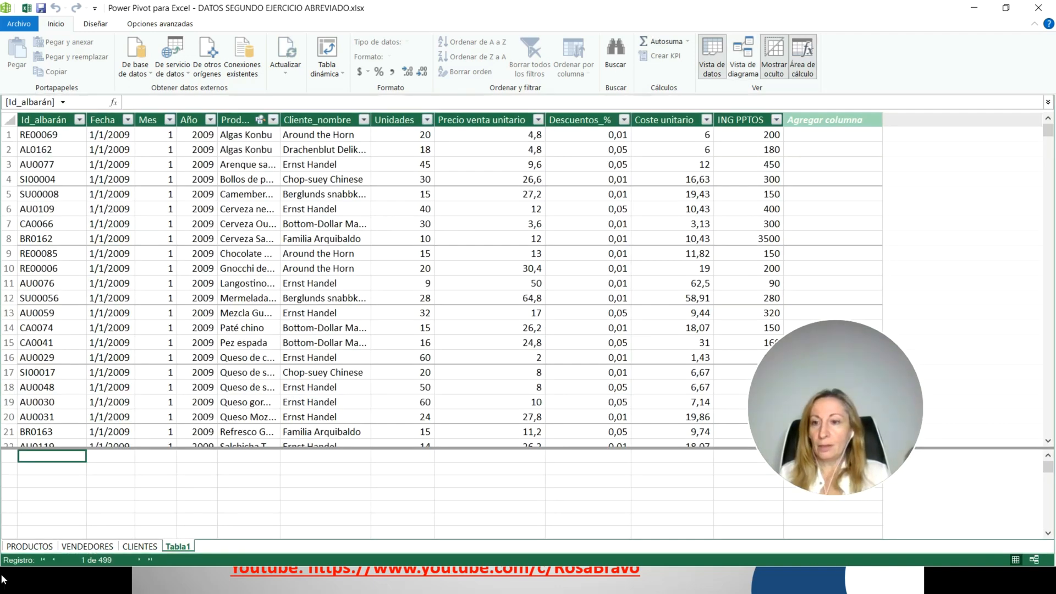
click(29, 546)
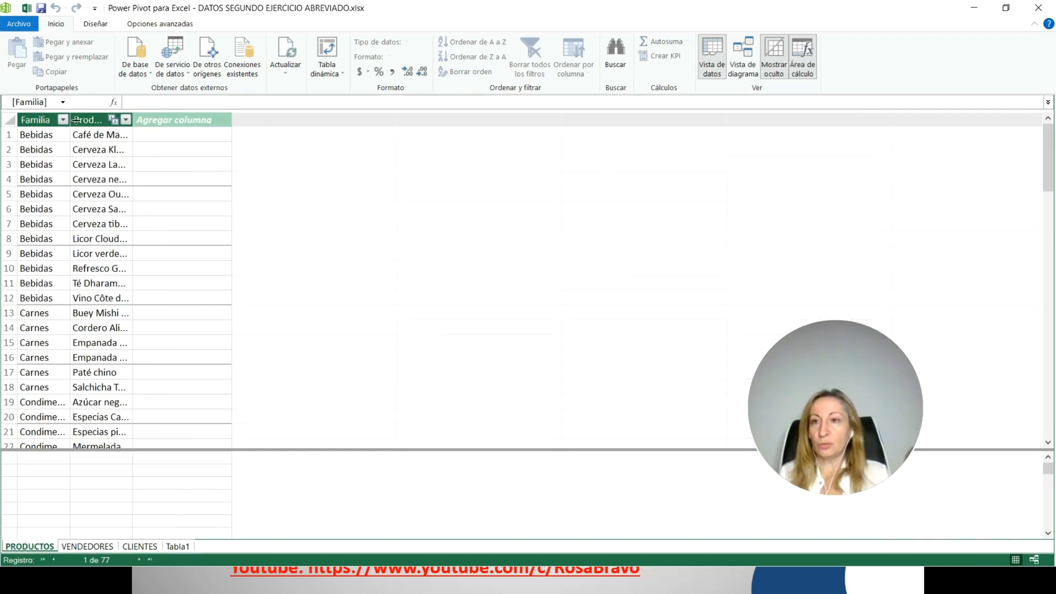
drag(76, 121, 119, 122)
drag(186, 125, 313, 123)
scroll(210, 294, down, 7)
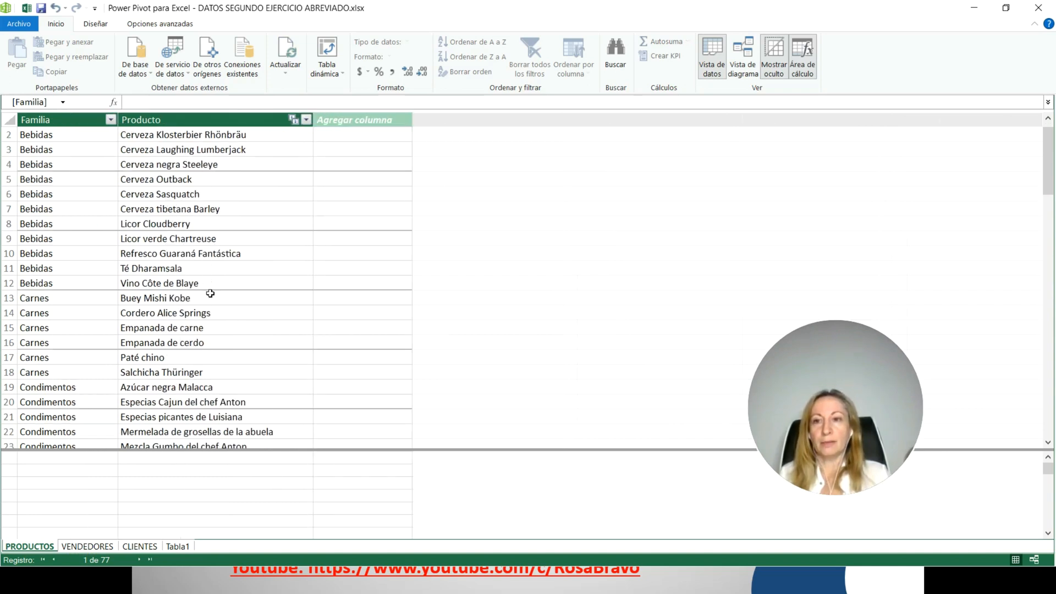
Widen the Producto column of Tabla1 and examine the first entries under Producto and Cliente_nombre
click(175, 547)
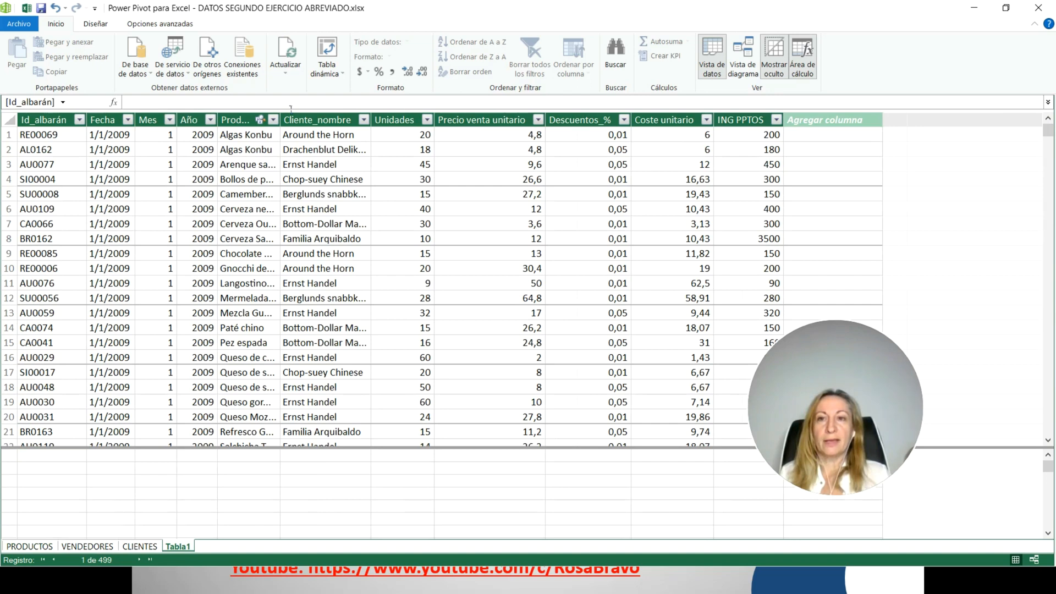
drag(281, 118, 422, 118)
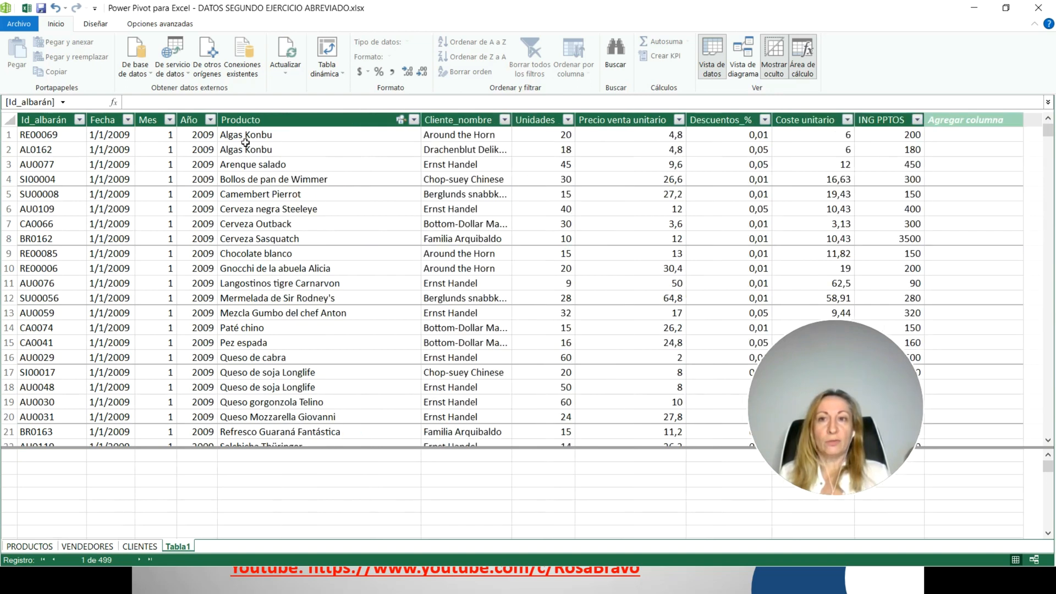
click(278, 137)
click(276, 149)
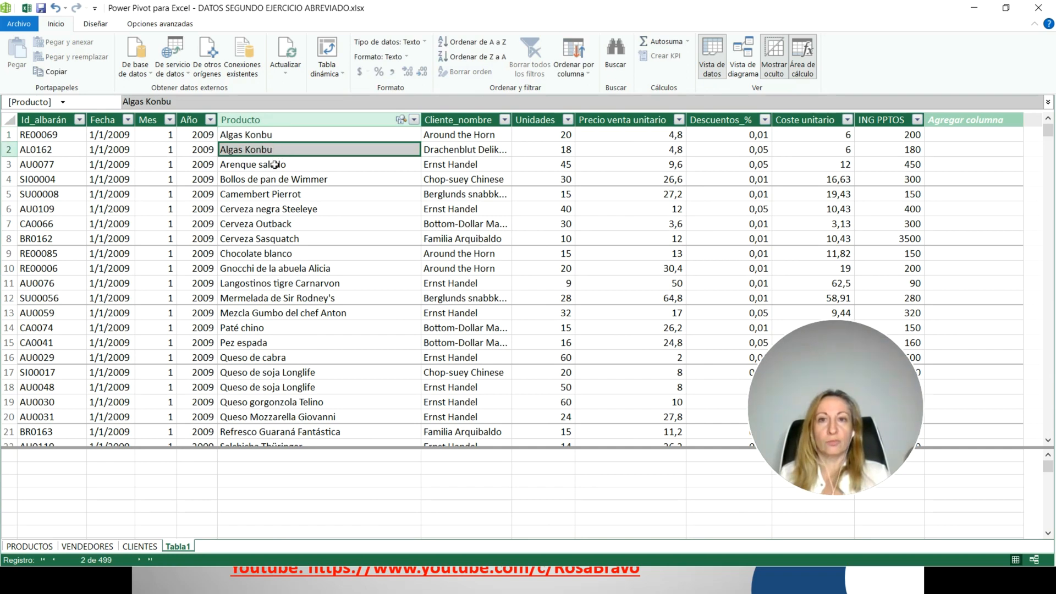
click(474, 139)
click(461, 150)
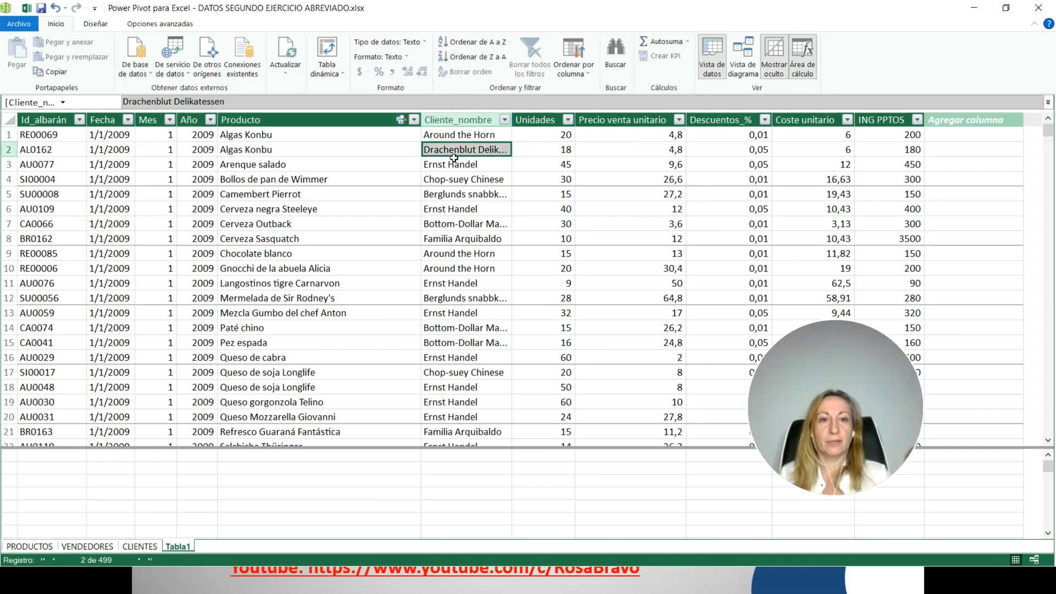
In diagram view, relate the Cliente_nombre fields of CLIENTES and VENDEDORES to Cliente_nombre in Tabla1
click(744, 58)
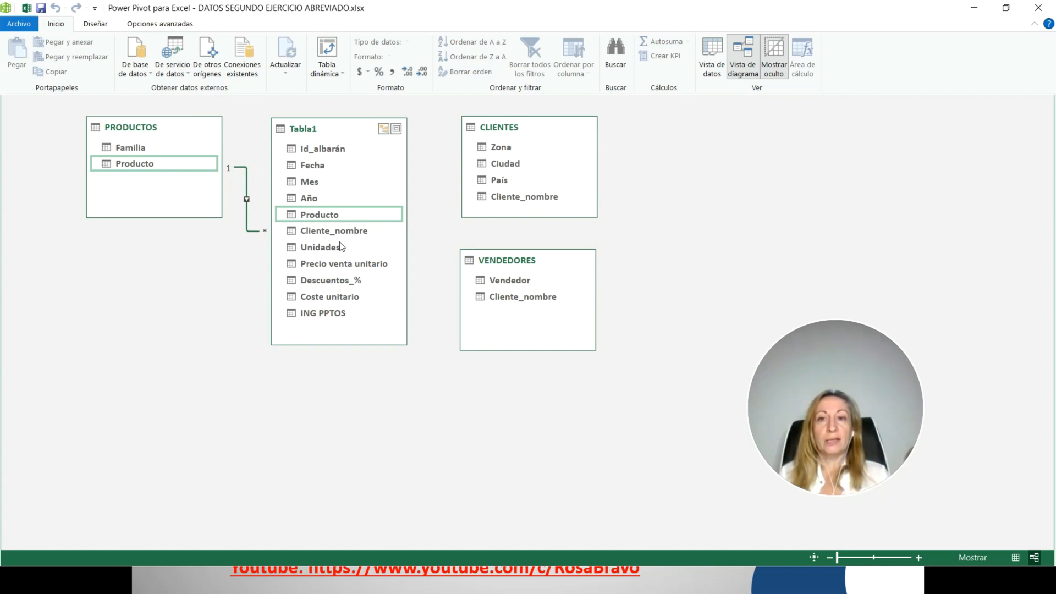
drag(516, 199, 335, 235)
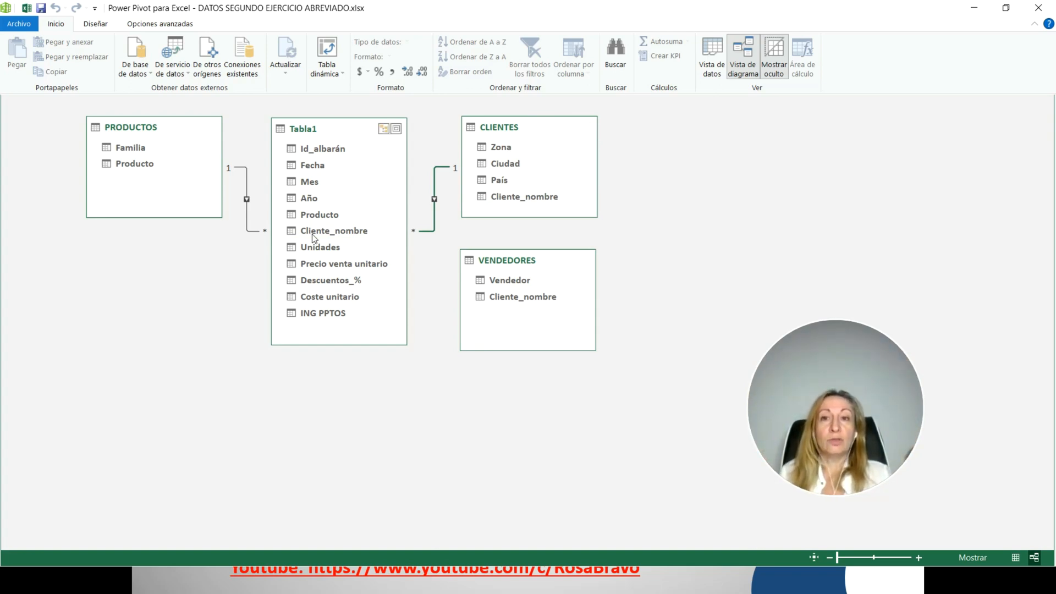
click(419, 232)
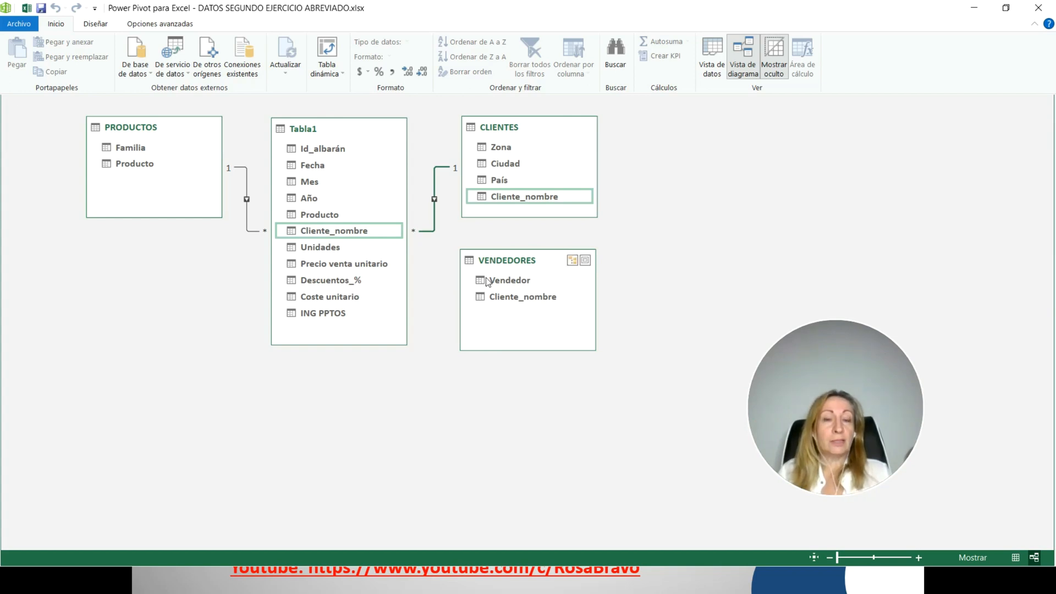
click(494, 315)
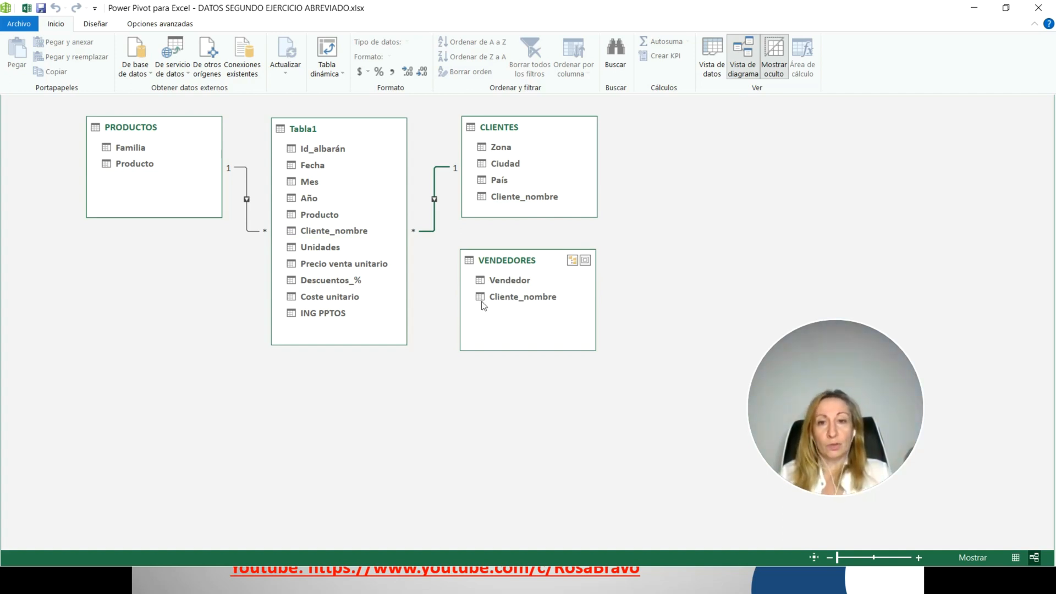
mouse_move(509, 299)
mouse_down()
mouse_move(434, 302)
mouse_move(360, 232)
mouse_up()
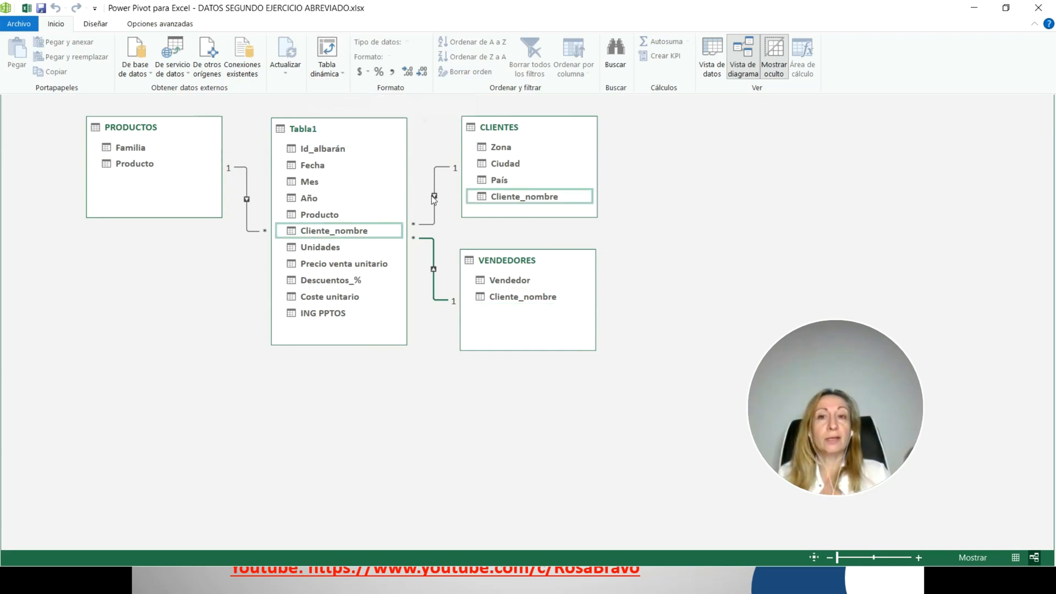
Switch to the Excel workbook and examine the Unidades sums for each zone and the grand total in the Hoja2 pivot table
click(27, 8)
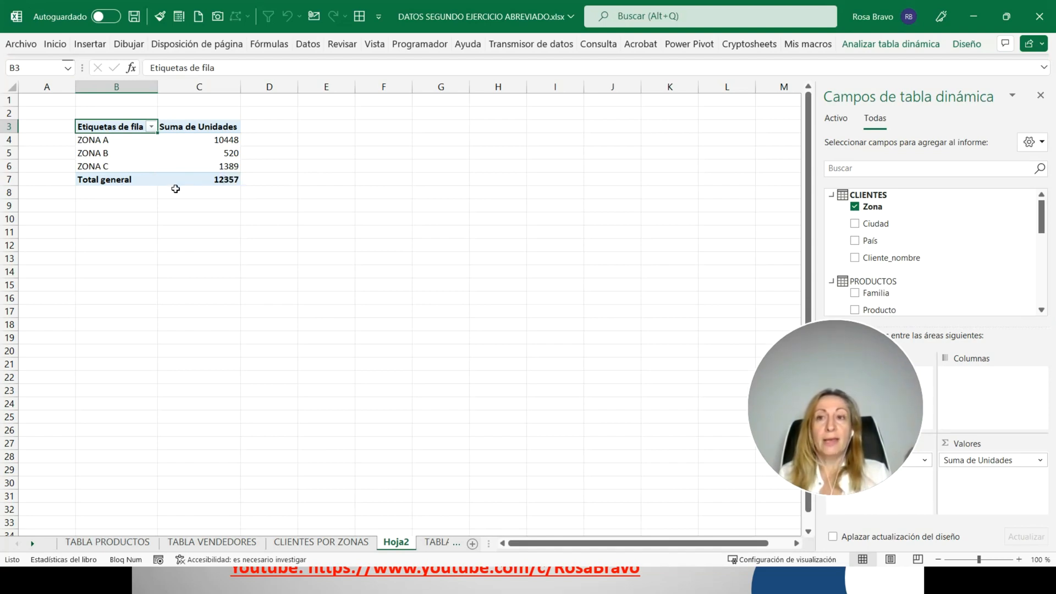
click(206, 184)
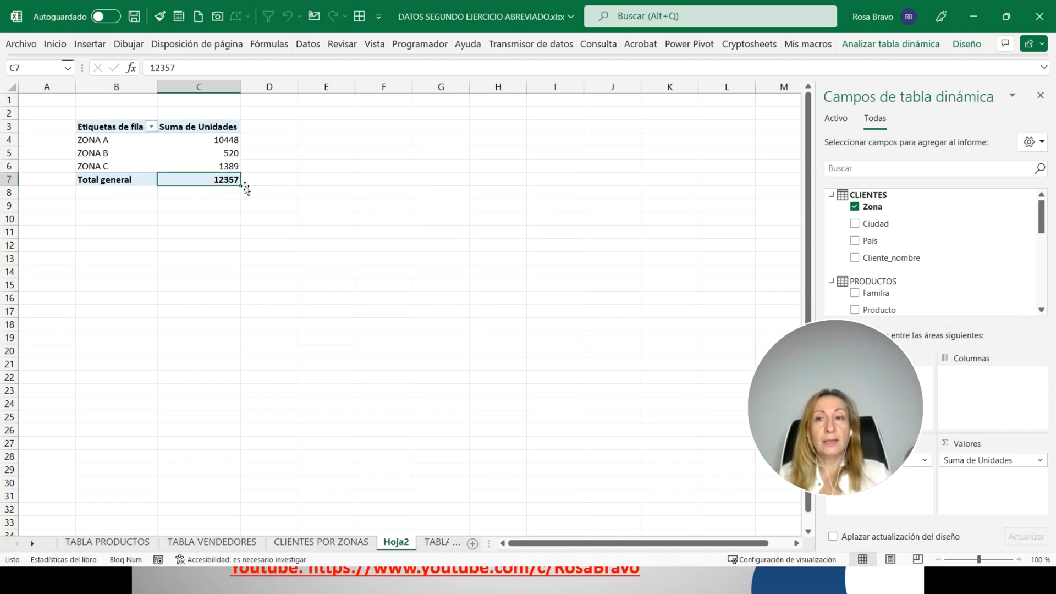
click(207, 145)
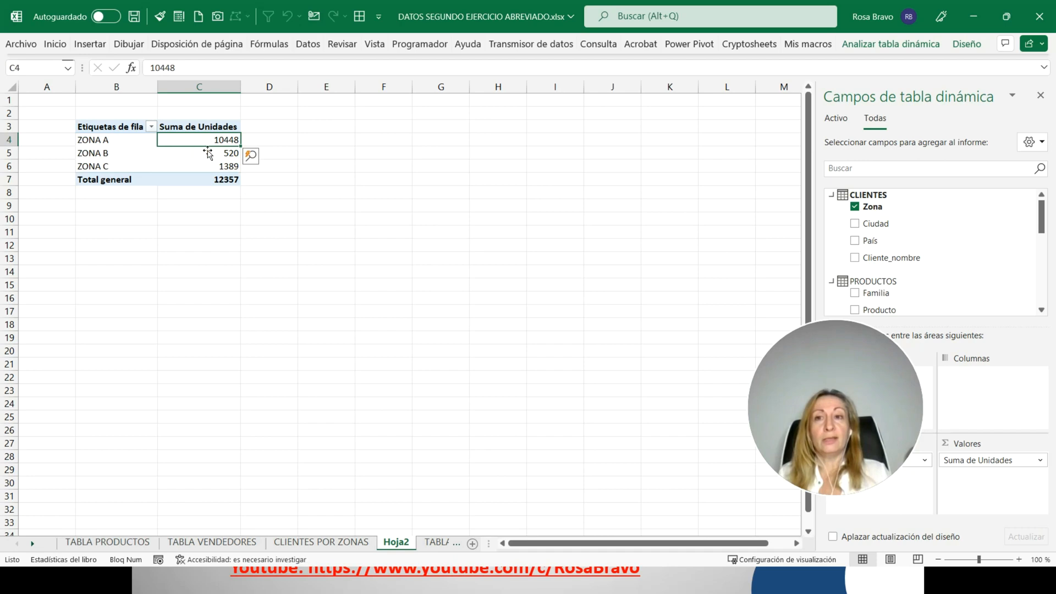
click(192, 159)
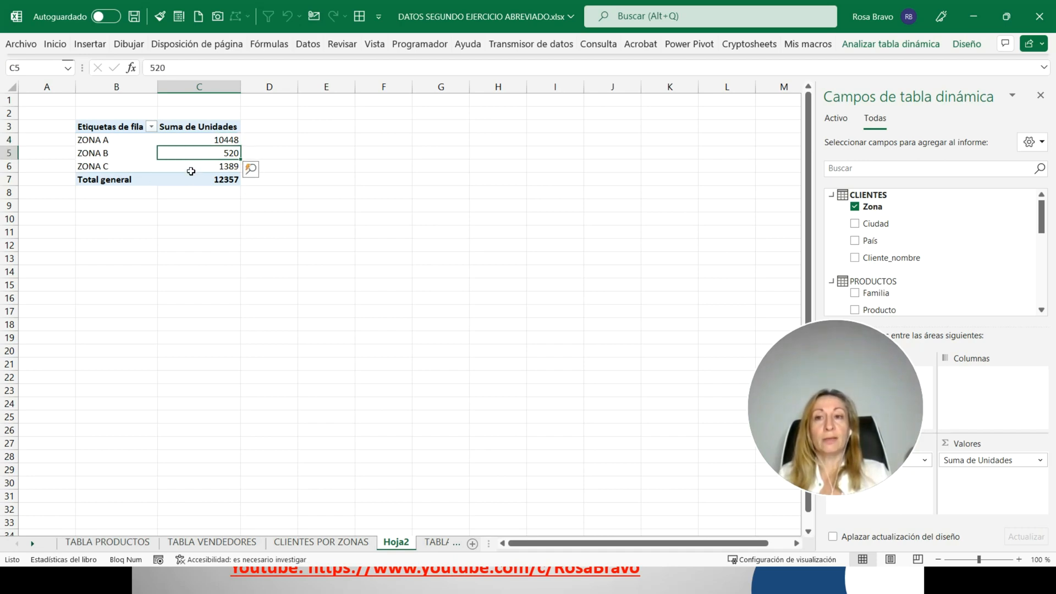
click(191, 171)
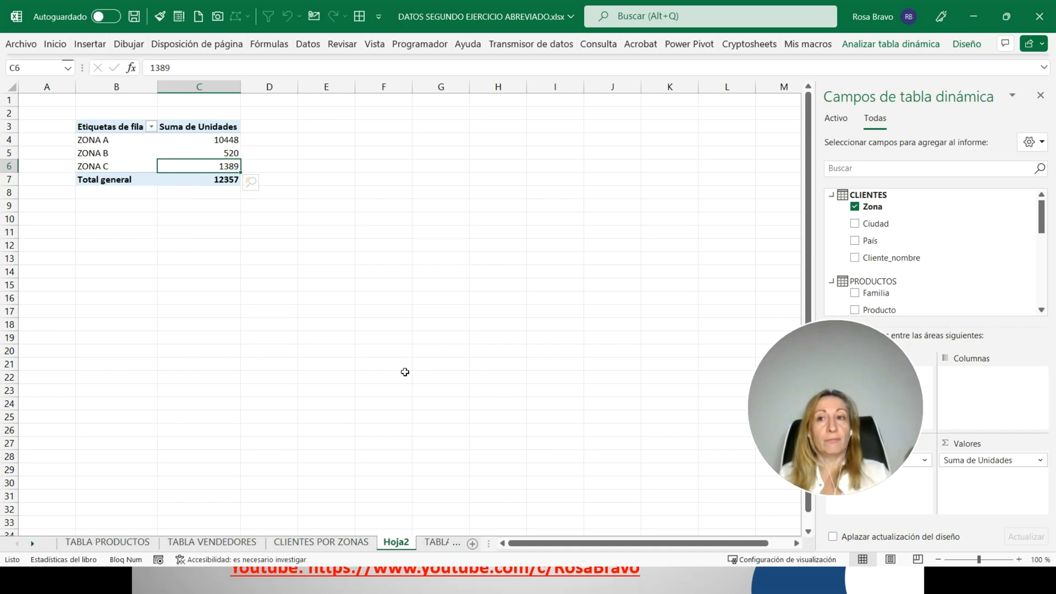
drag(814, 355, 636, 328)
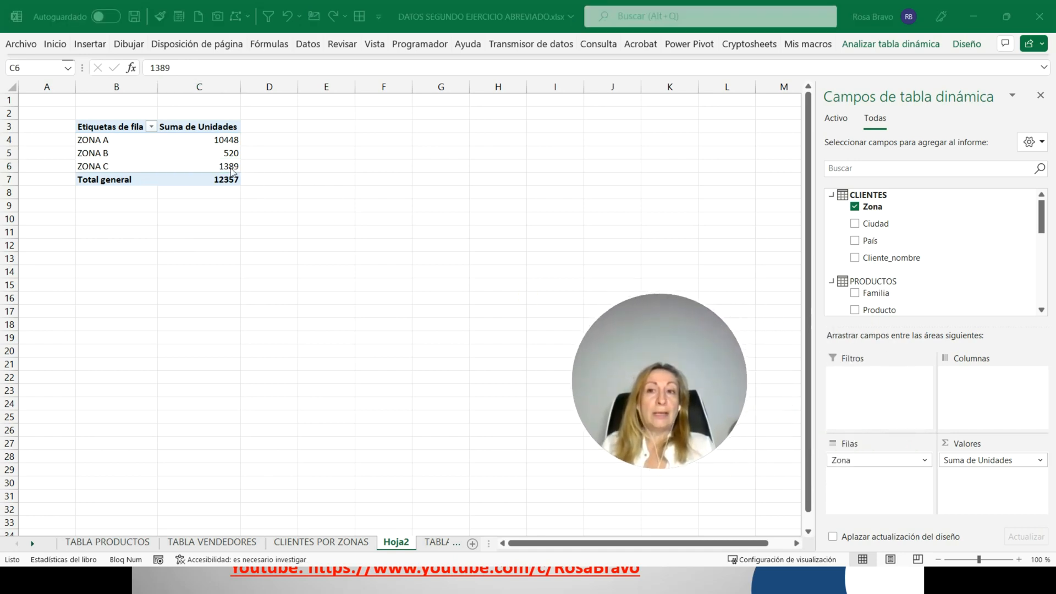
scroll(946, 264, down, 1)
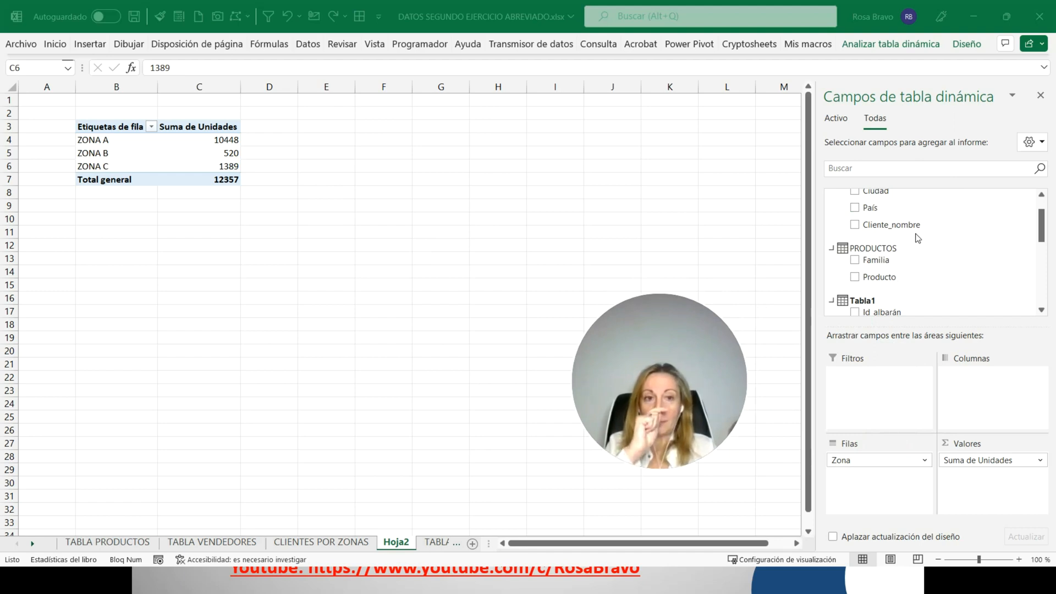
scroll(866, 228, up, 1)
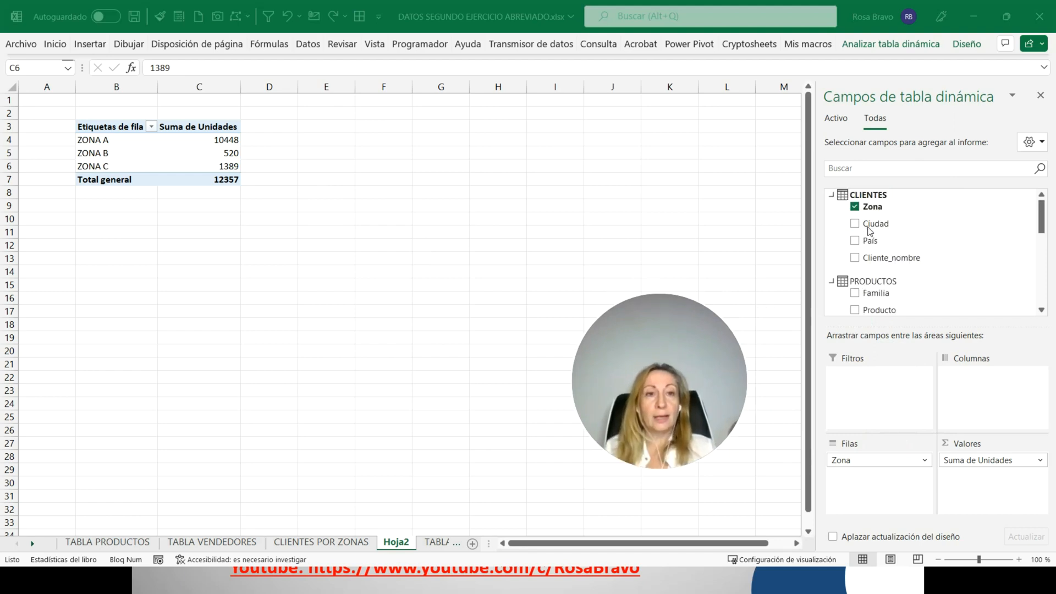
Insert a second pivot table from the workbook's data model at cell E3 of the existing Hoja2 sheet
click(323, 127)
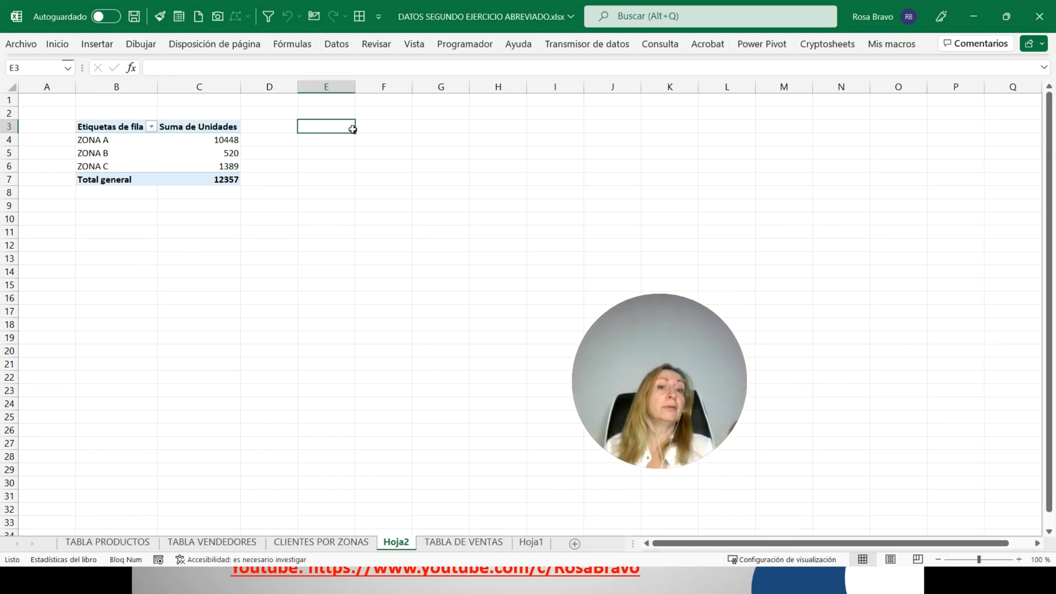
click(768, 43)
click(29, 72)
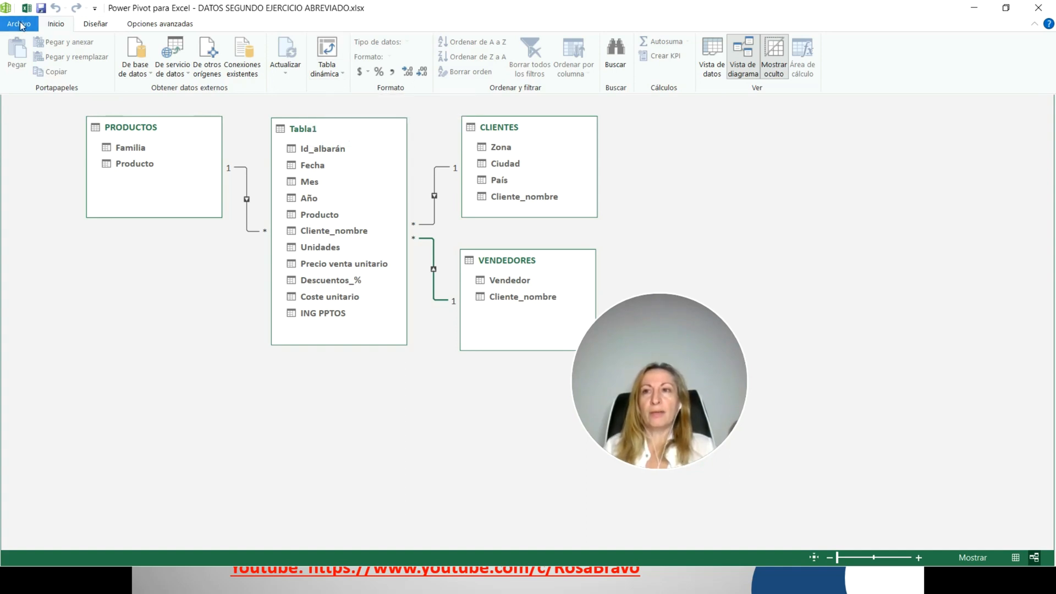
click(27, 7)
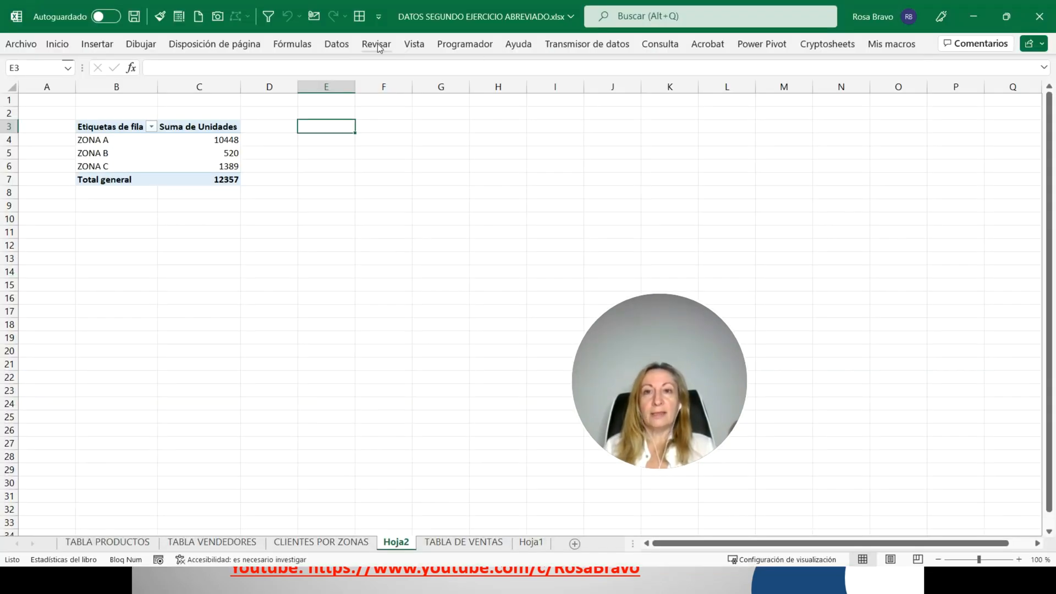
click(97, 44)
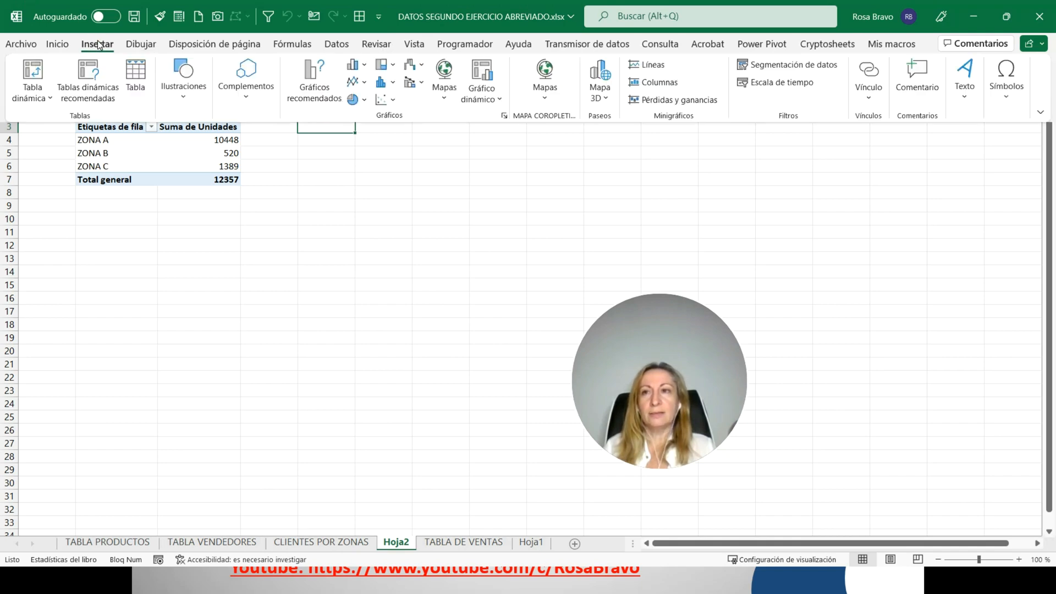
click(31, 99)
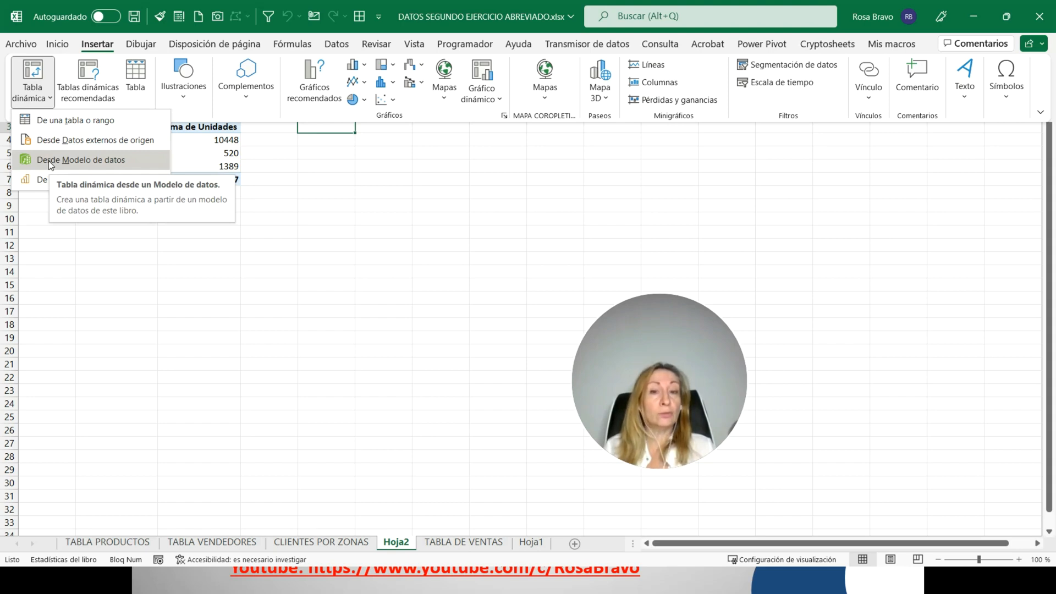
click(48, 160)
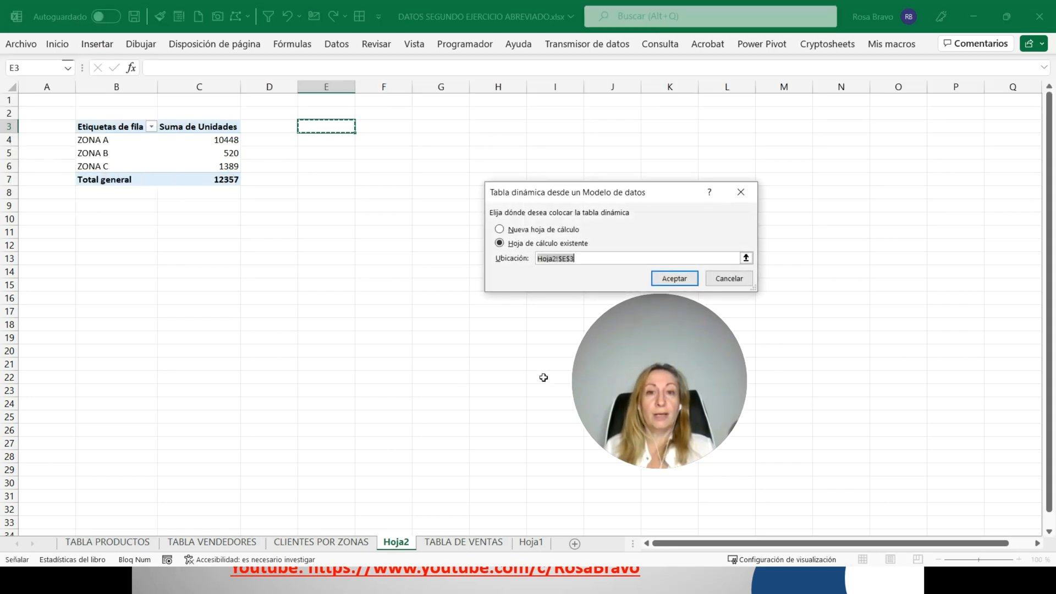
drag(638, 343, 726, 379)
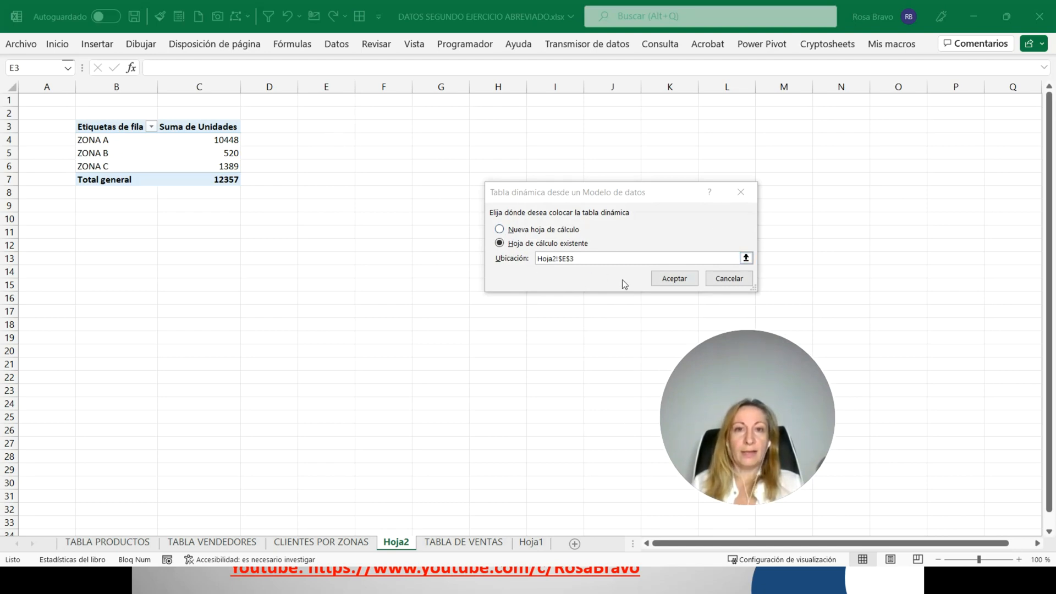
click(674, 278)
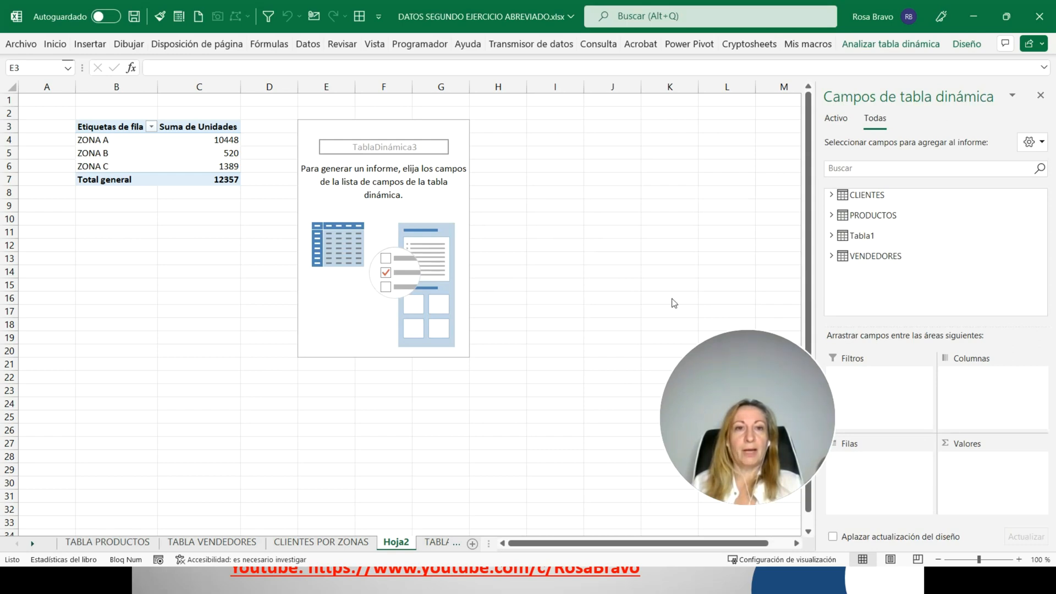
Add the Unidades field from Tabla1 to the values of the new pivot table
drag(761, 372, 668, 375)
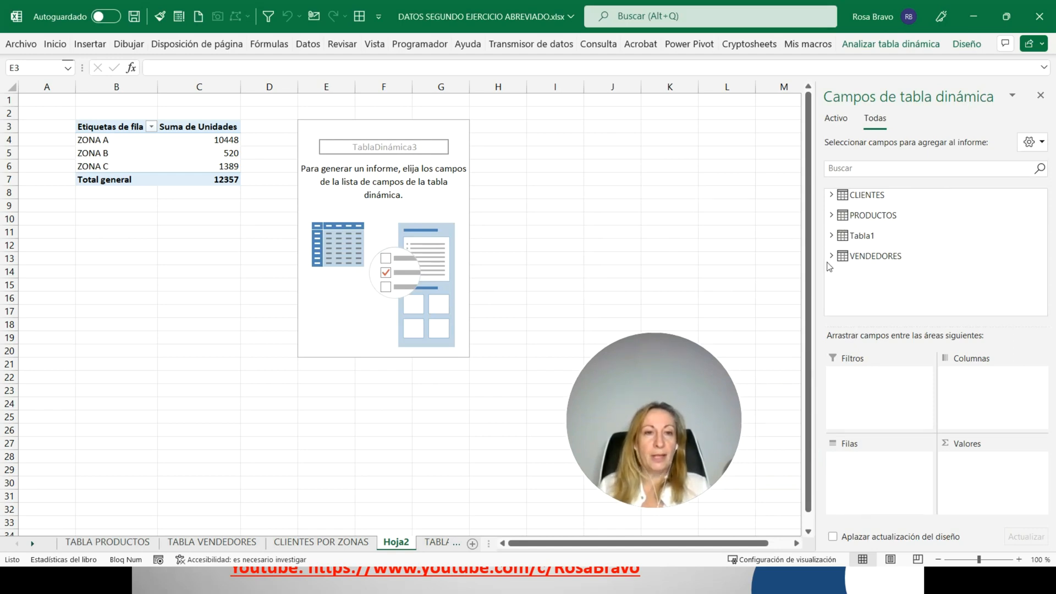
click(832, 236)
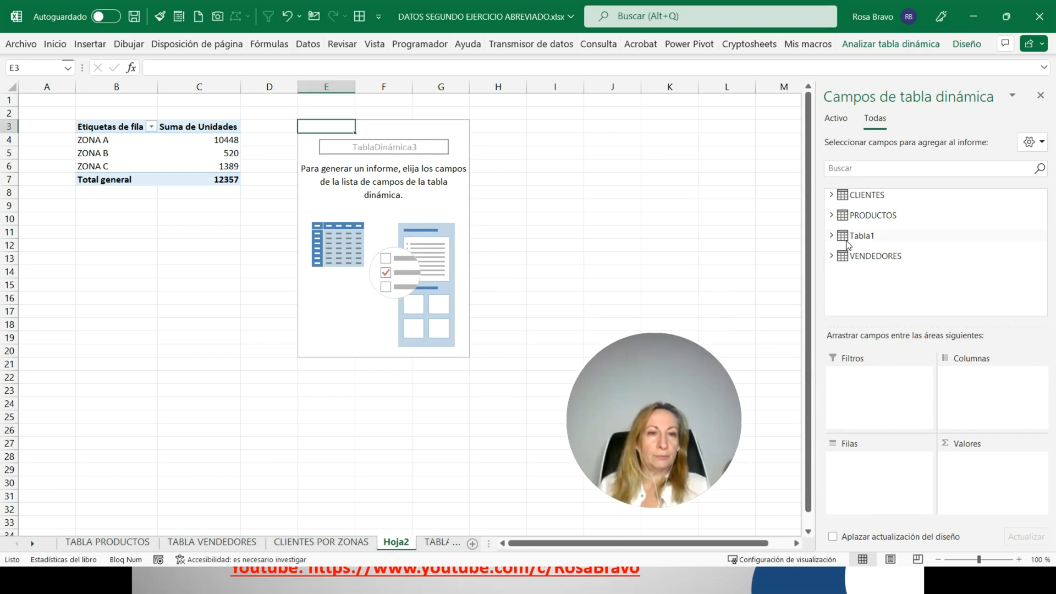
click(848, 242)
scroll(892, 255, down, 2)
drag(887, 244, 977, 482)
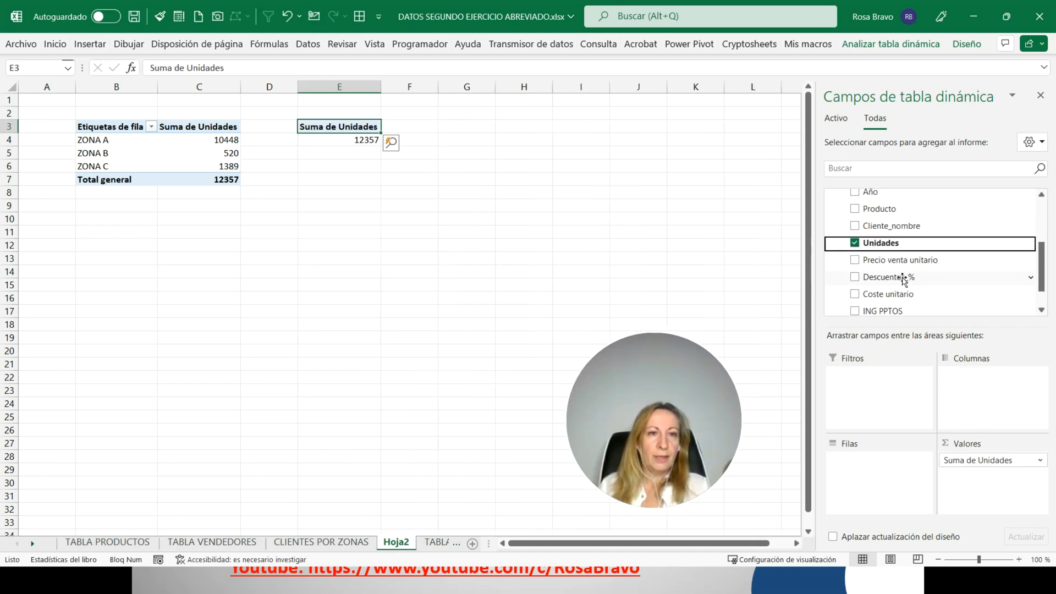
Add the Familia field from PRODUCTOS to the rows of the new pivot table
scroll(903, 279, up, 3)
click(832, 236)
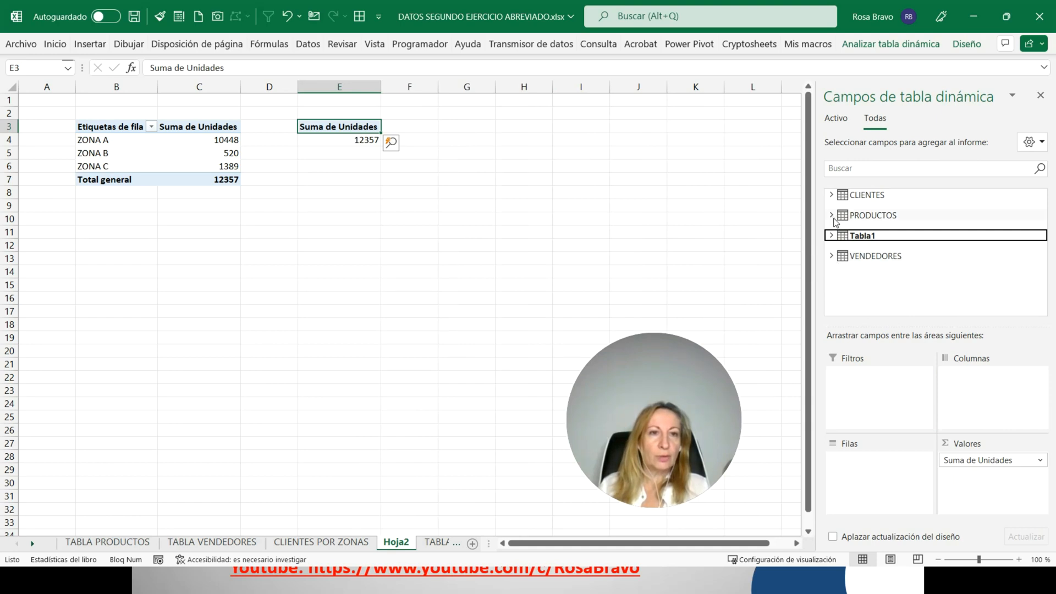
click(832, 195)
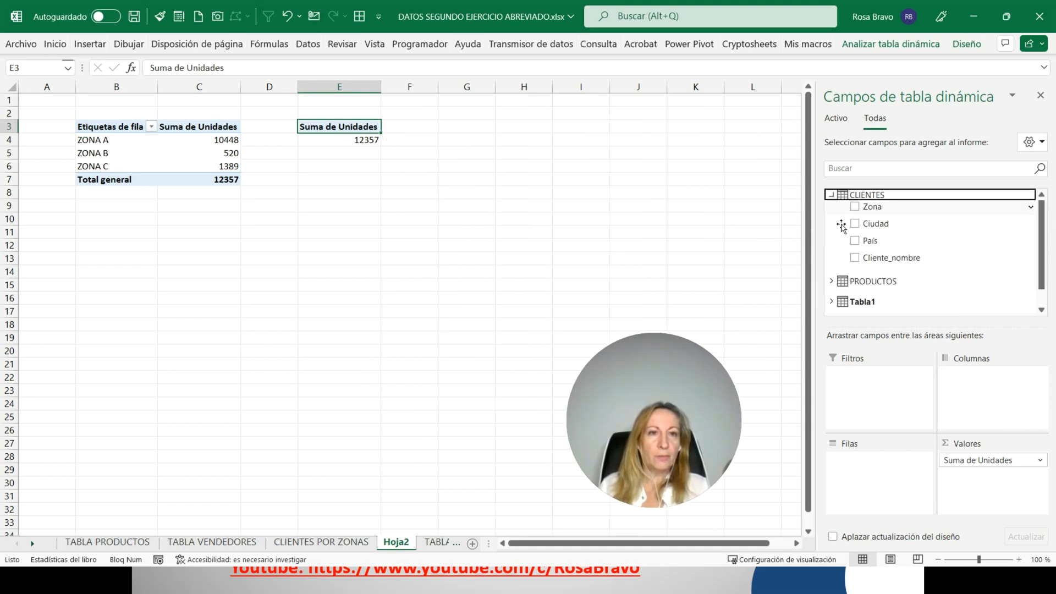
click(832, 281)
scroll(875, 242, down, 1)
drag(875, 246, 864, 270)
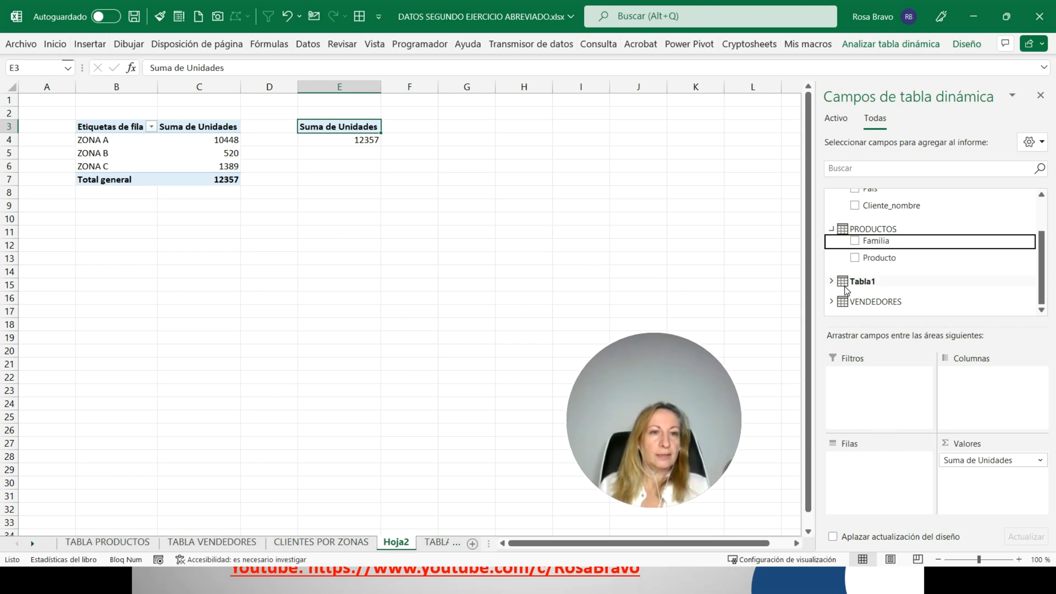
click(831, 281)
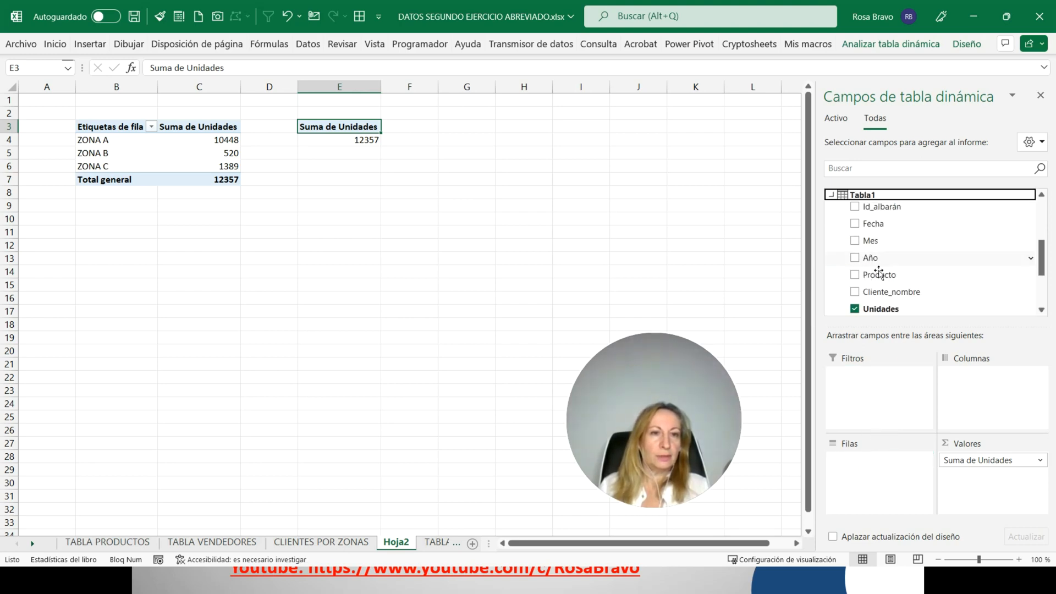
scroll(881, 315, up, 3)
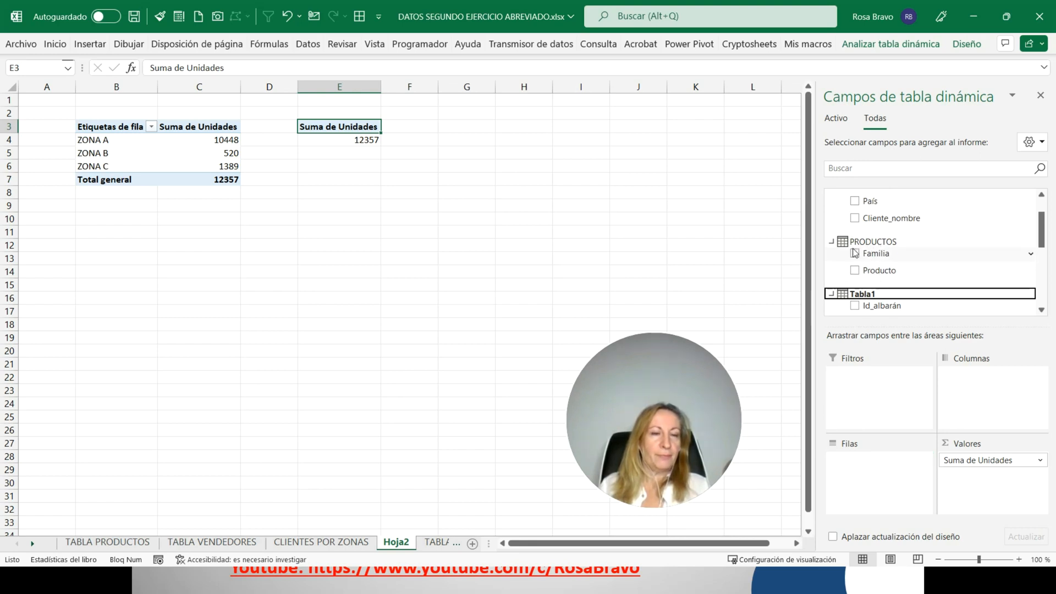
click(877, 258)
drag(877, 258, 874, 473)
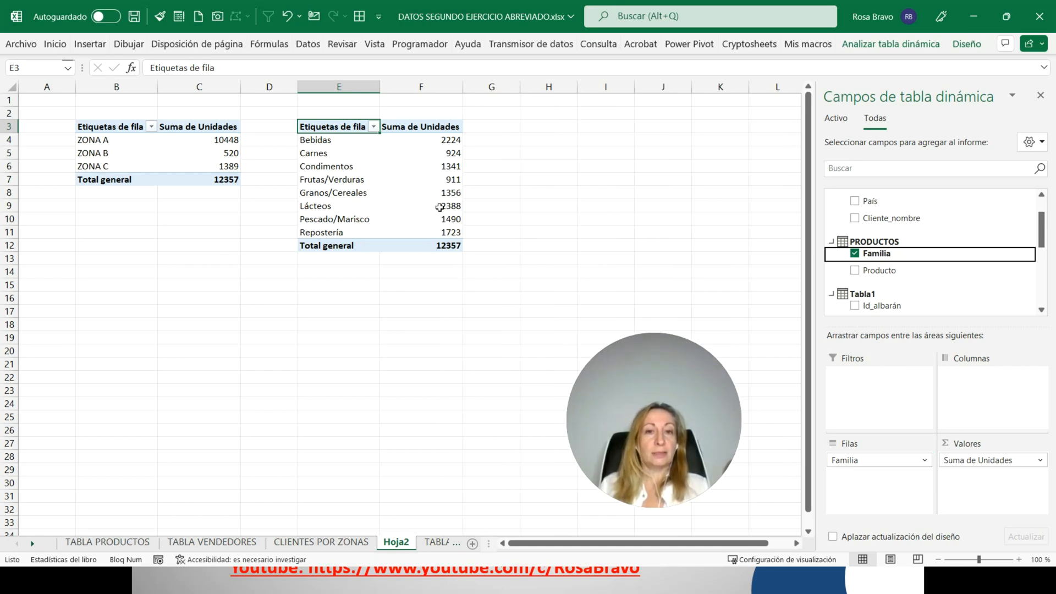
Check the source columns Unidades in TABLA DE VENTAS and Familia in TABLA PRODUCTOS, and review the product-family pivot table on Hoja2
mouse_move(440, 207)
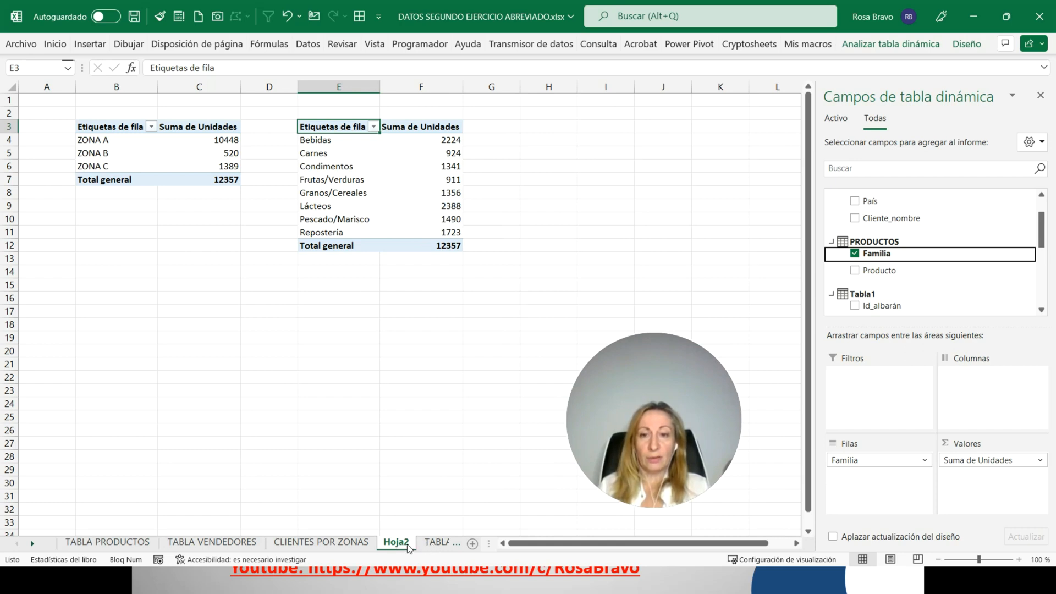
click(432, 544)
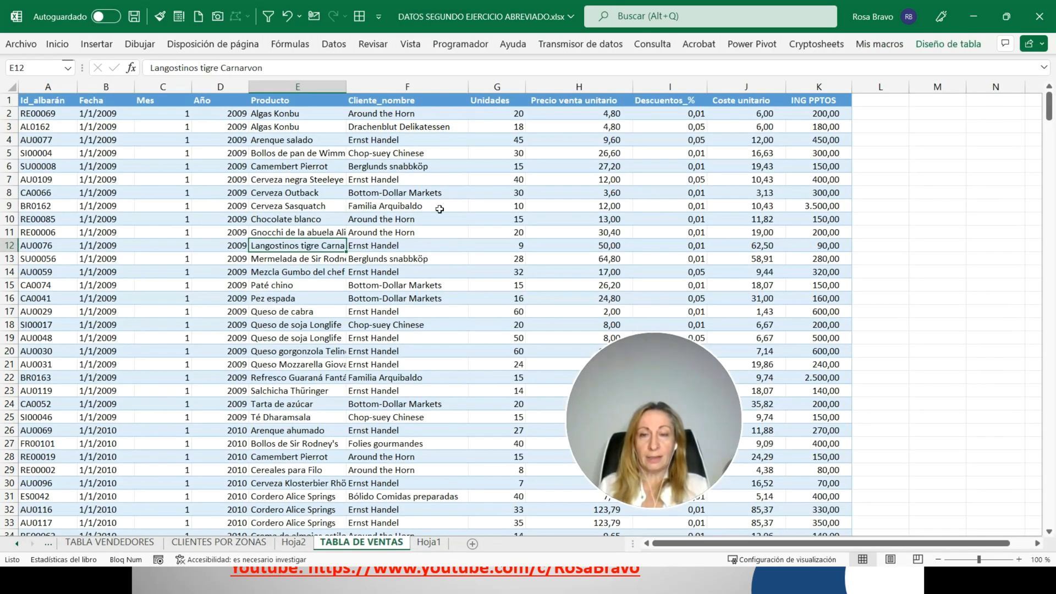
click(497, 87)
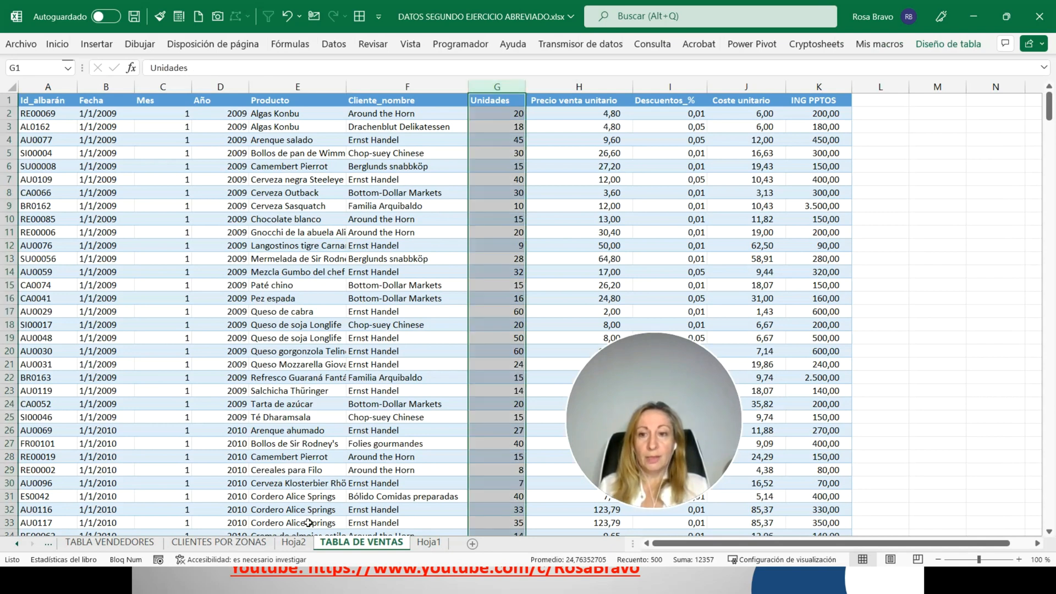
click(230, 545)
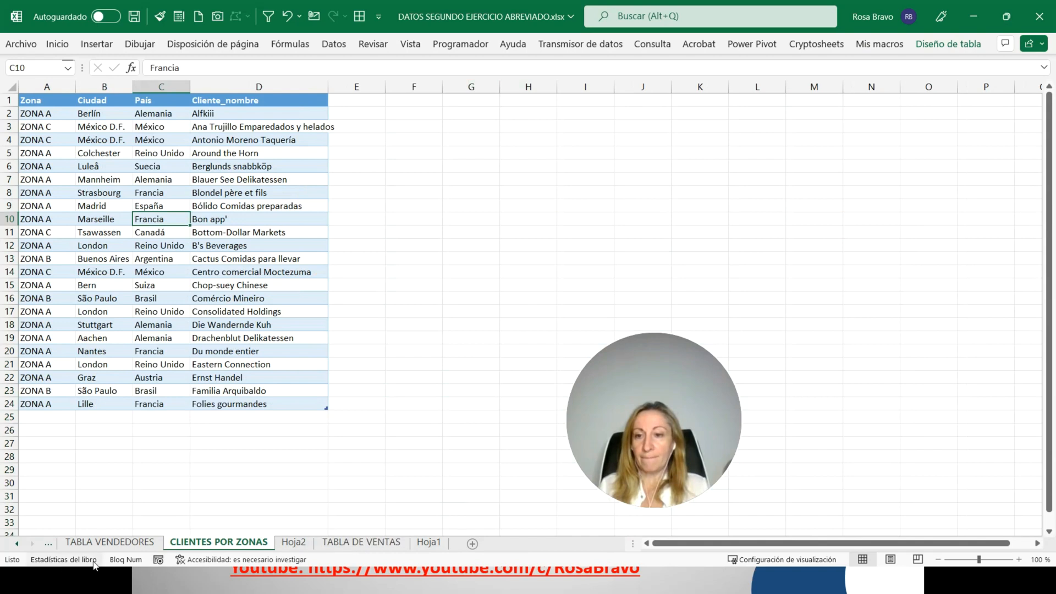
click(17, 544)
click(91, 543)
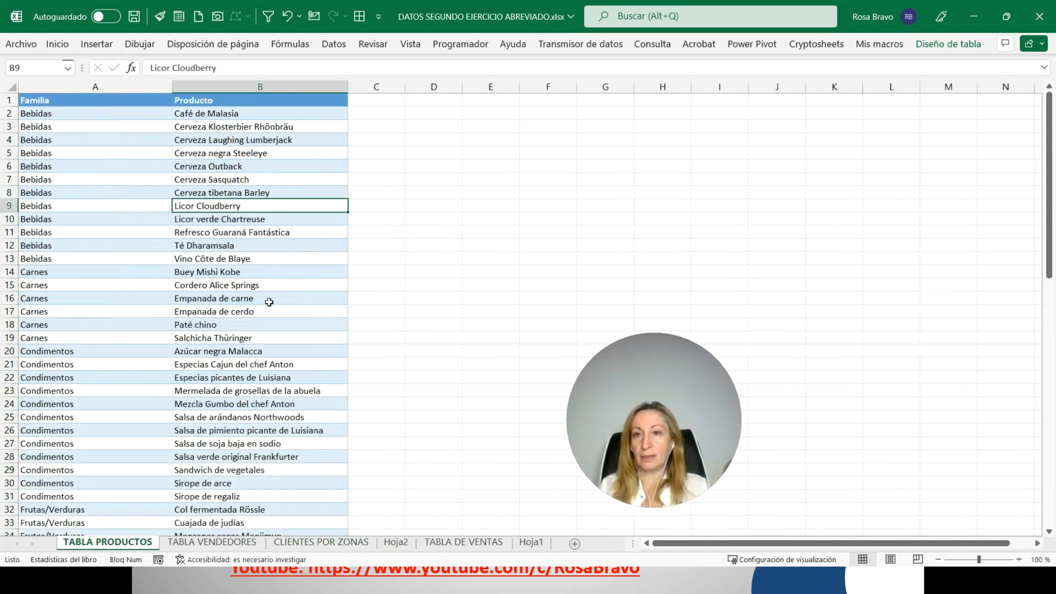
click(91, 97)
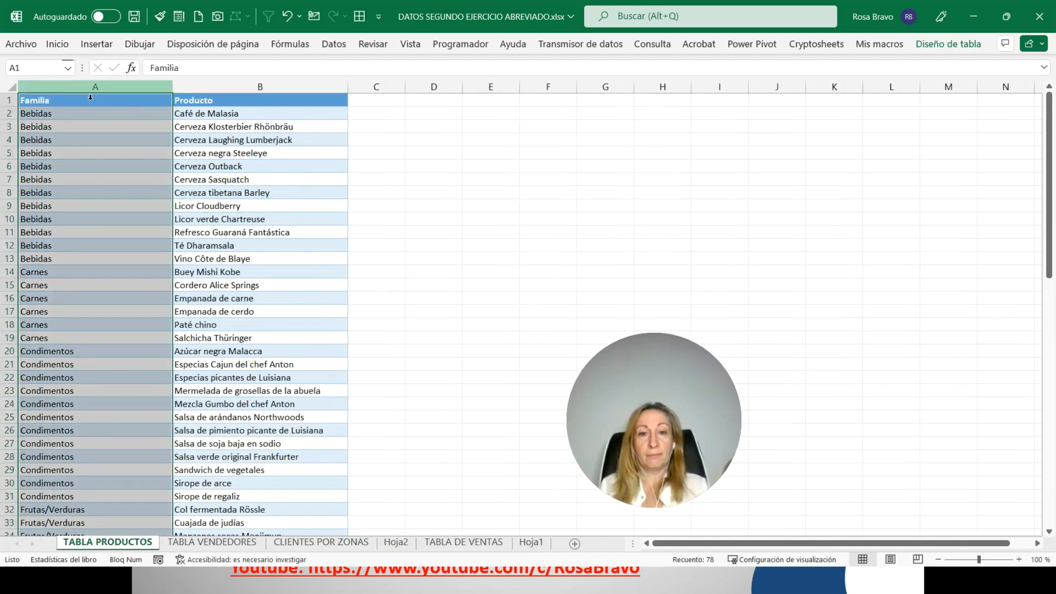
click(484, 543)
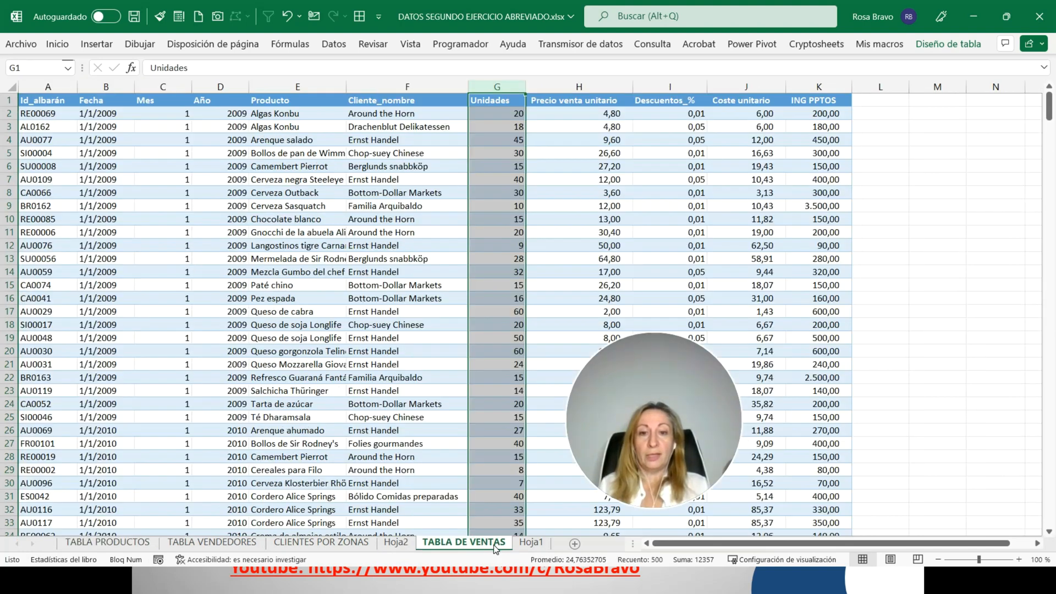
click(527, 543)
click(399, 544)
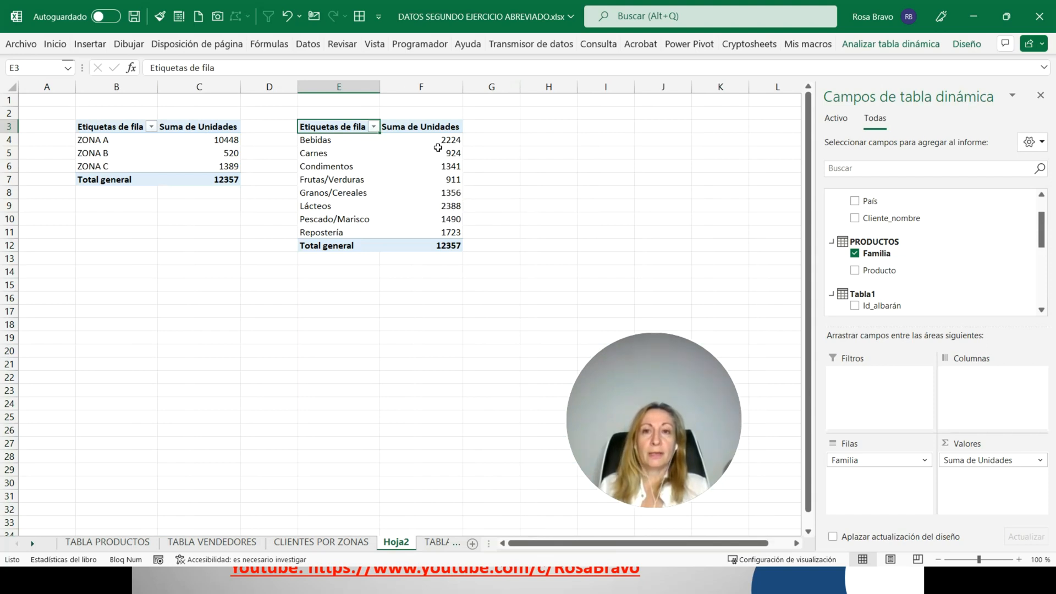
mouse_move(438, 142)
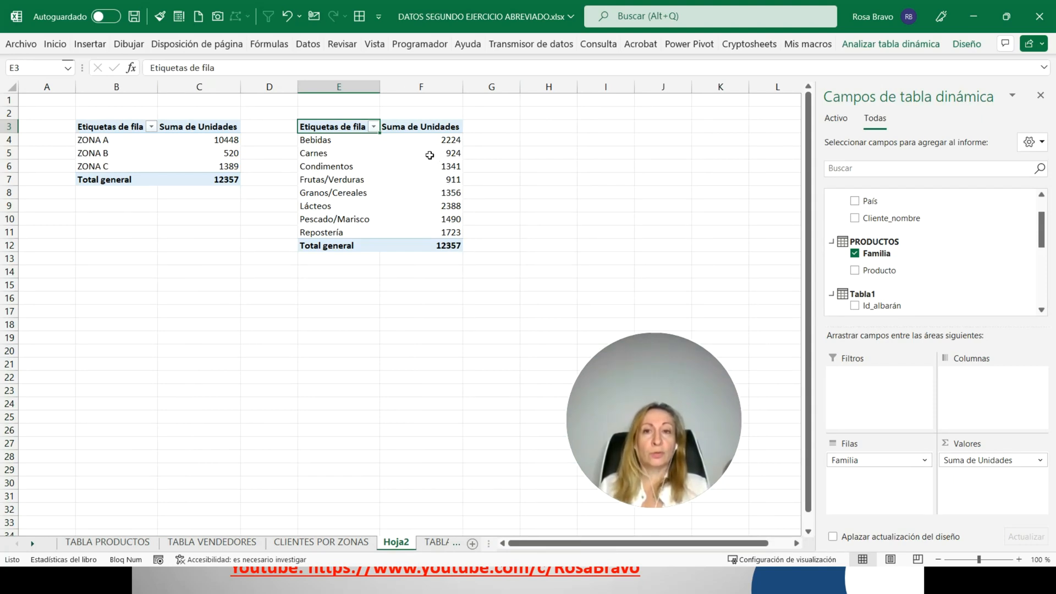
scroll(899, 284, down, 5)
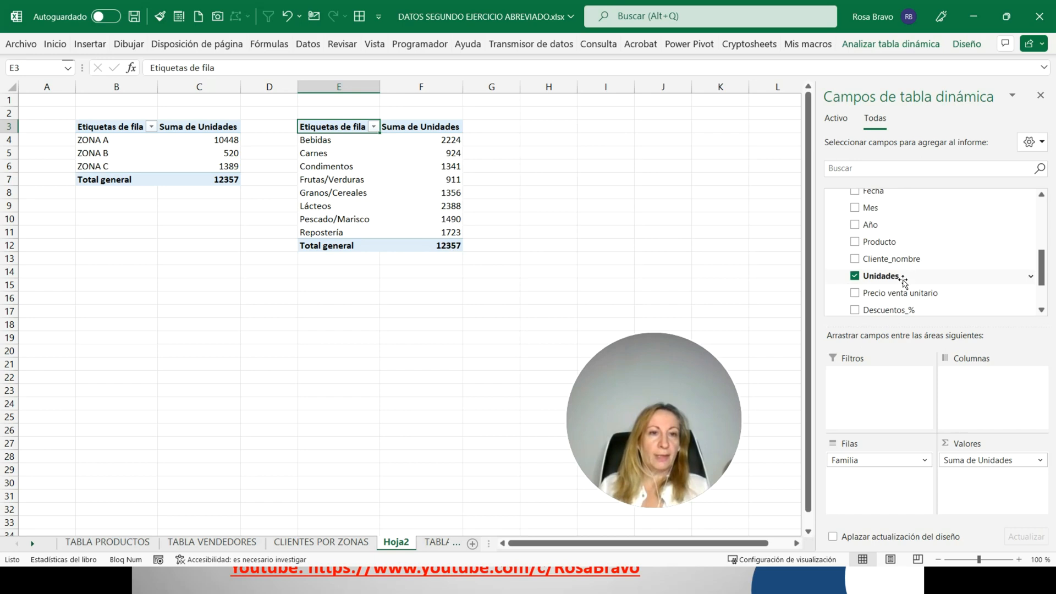
Add Unidades a second time to the product-family pivot table's values and show it as % del total de columnas
drag(882, 211, 977, 487)
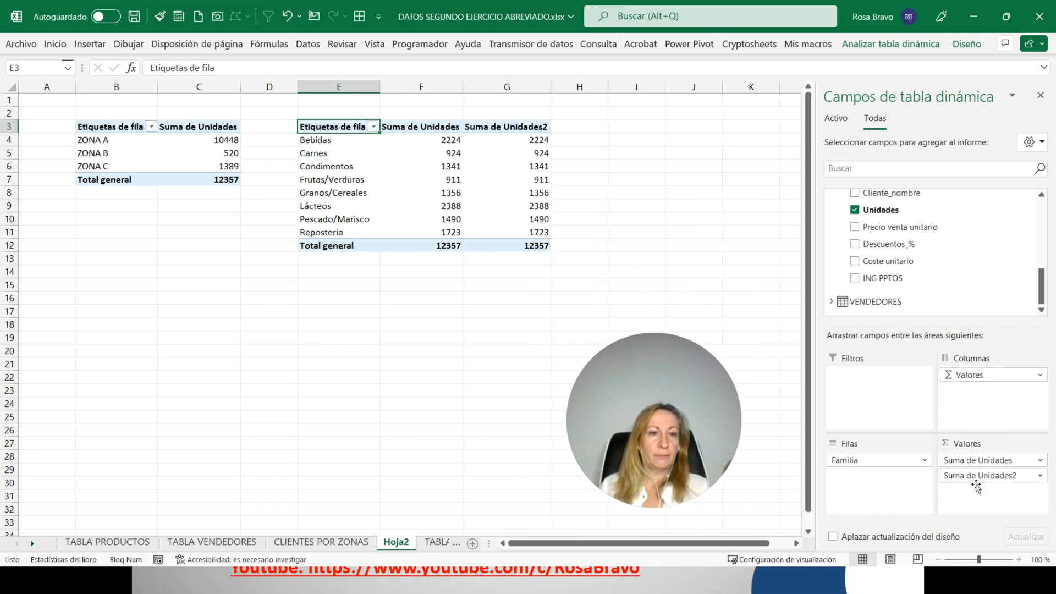
click(1040, 476)
click(956, 462)
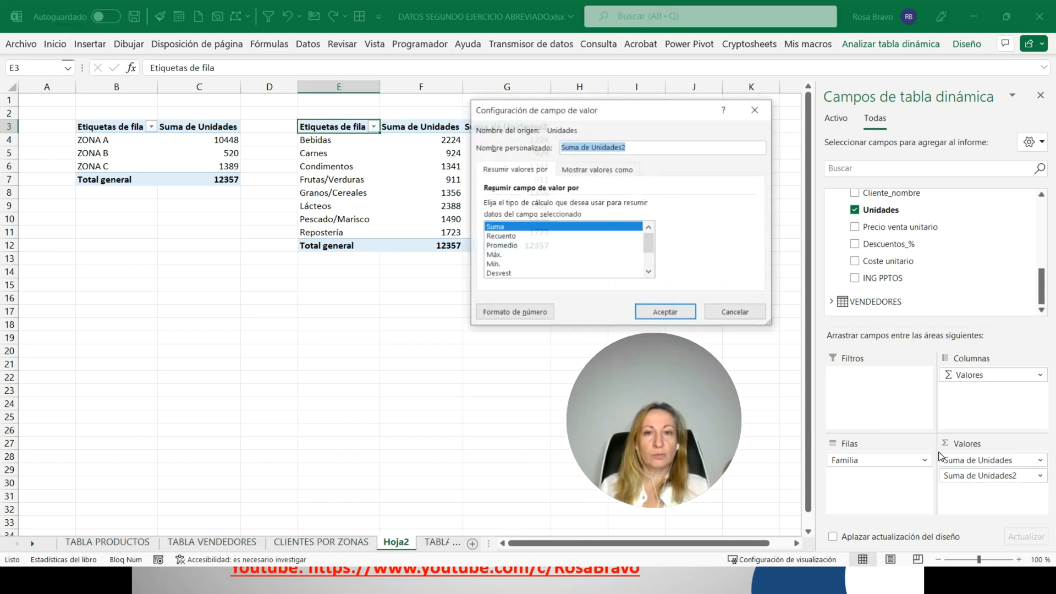
click(593, 172)
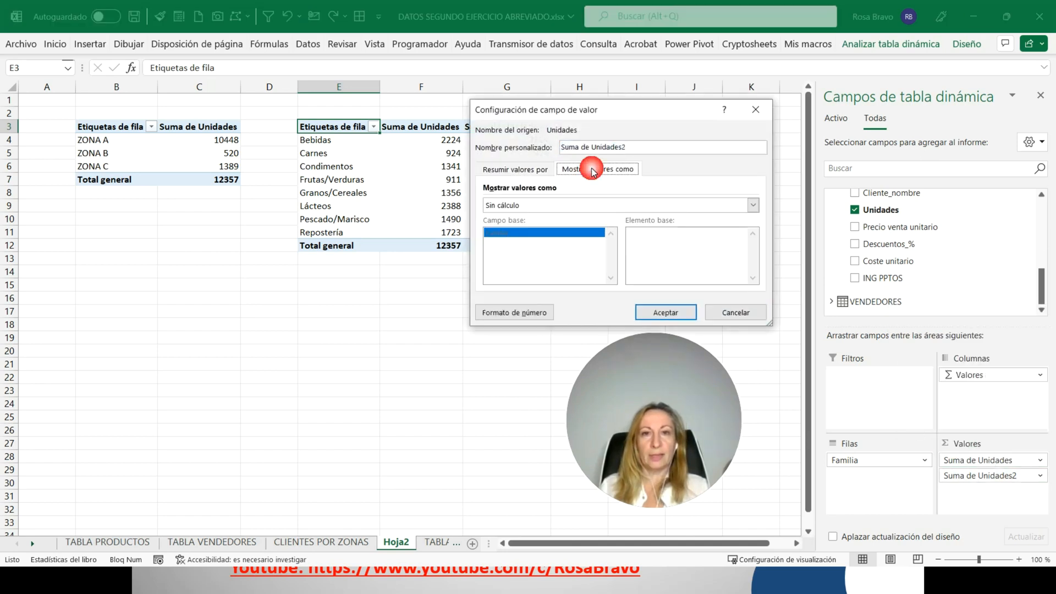
click(558, 205)
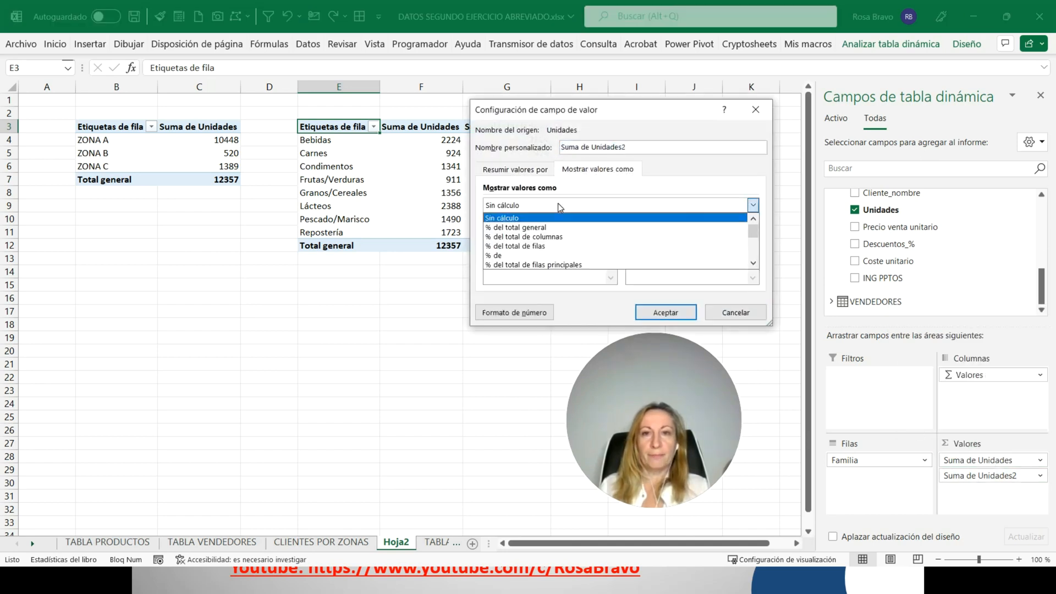
click(538, 237)
click(665, 311)
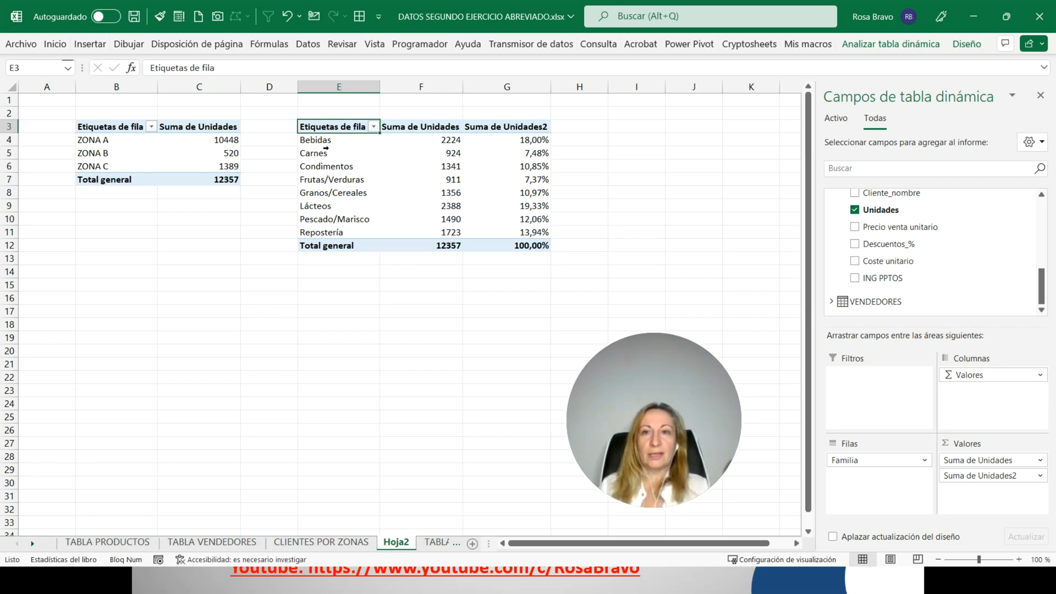
Apply light blue gradient-fill data bars to the product-family percentages in G4:G11 and check the Lácteos row
drag(484, 141, 497, 235)
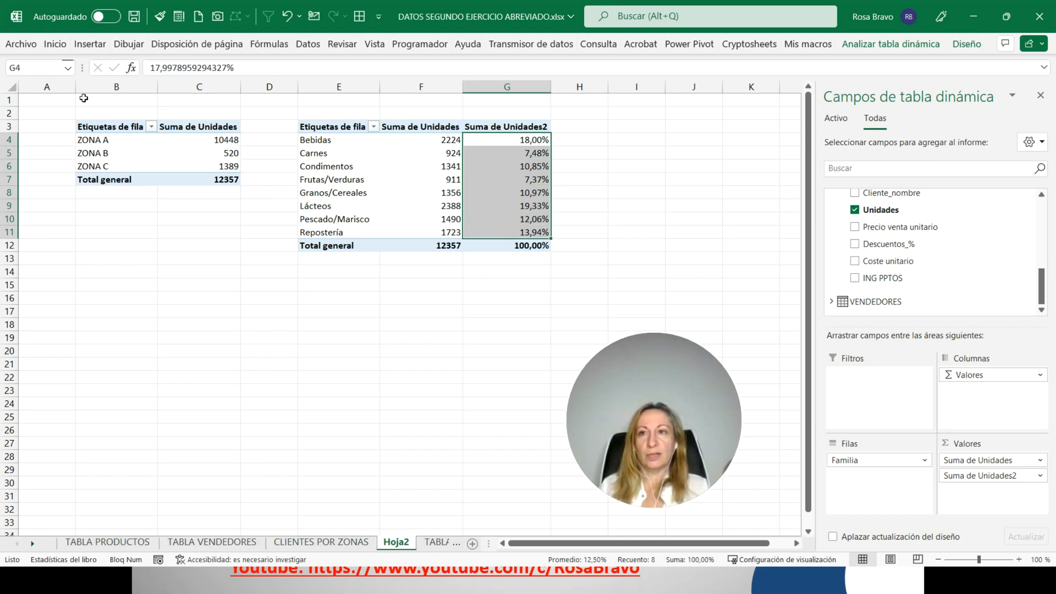
click(55, 44)
click(650, 102)
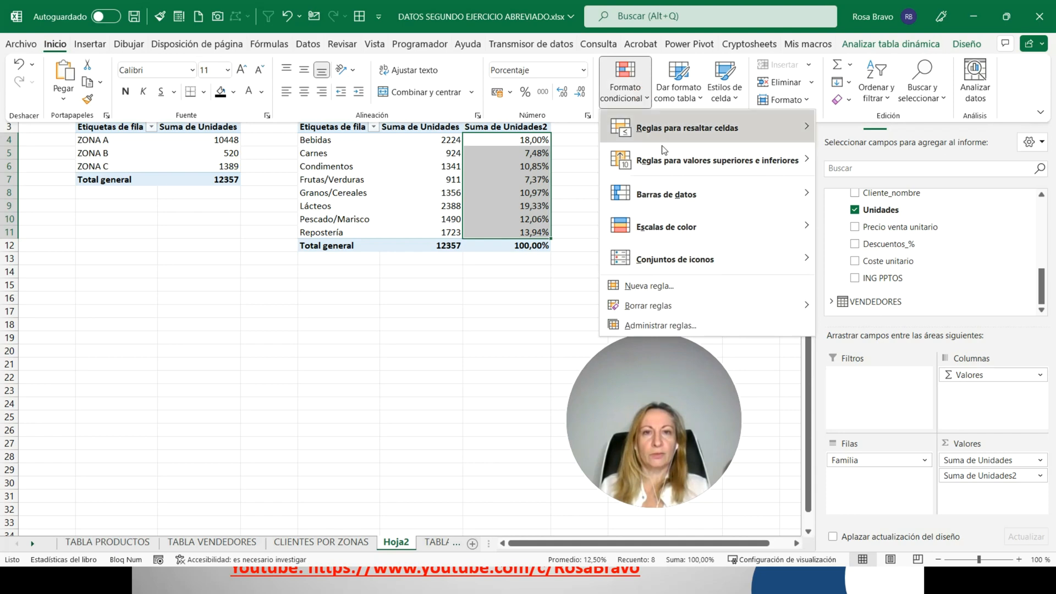
mouse_move(669, 190)
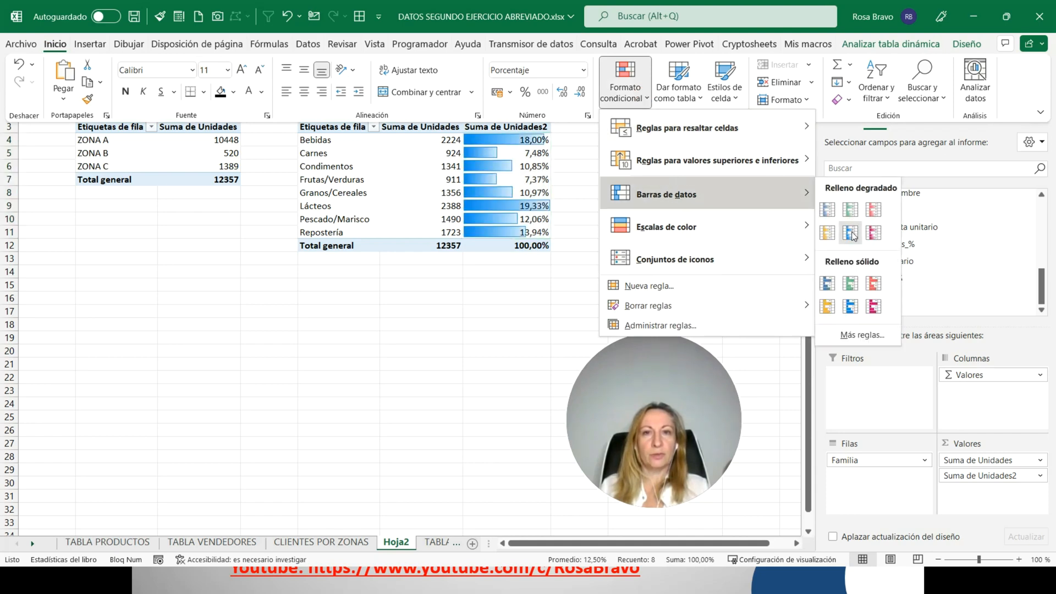
click(850, 233)
click(664, 235)
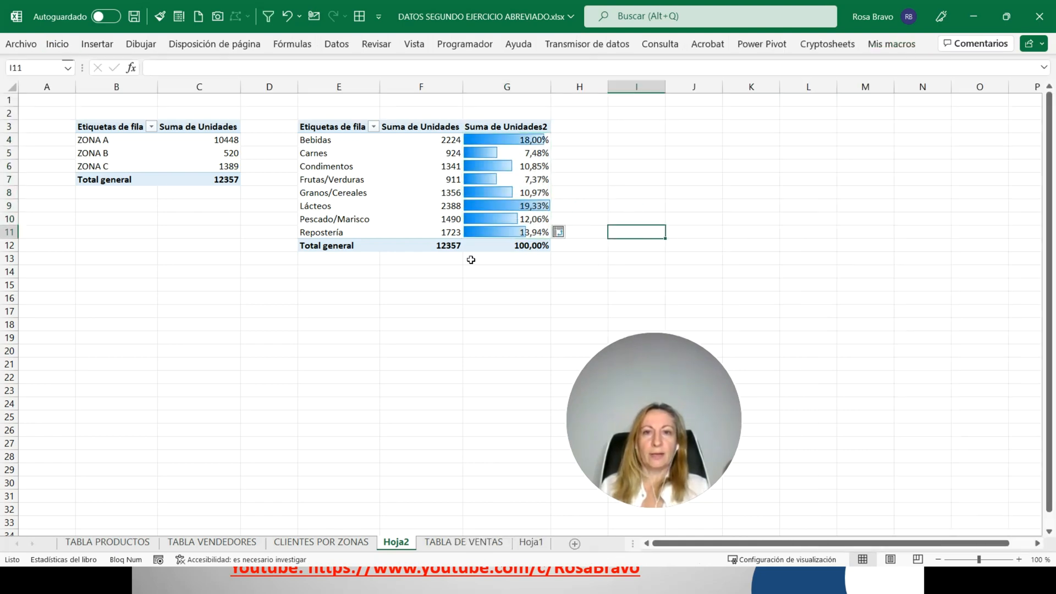
click(325, 207)
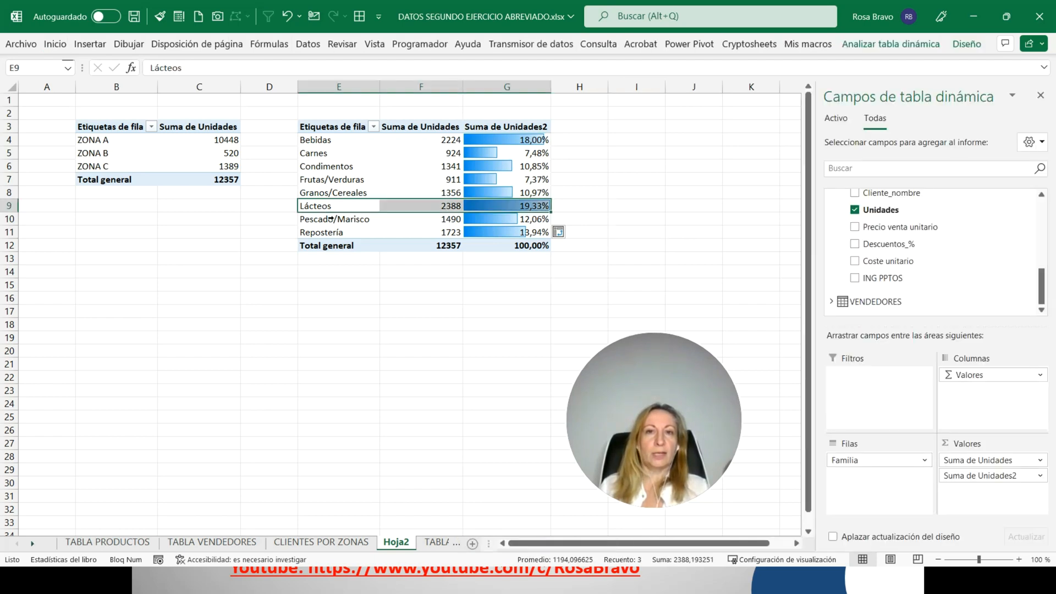
click(504, 205)
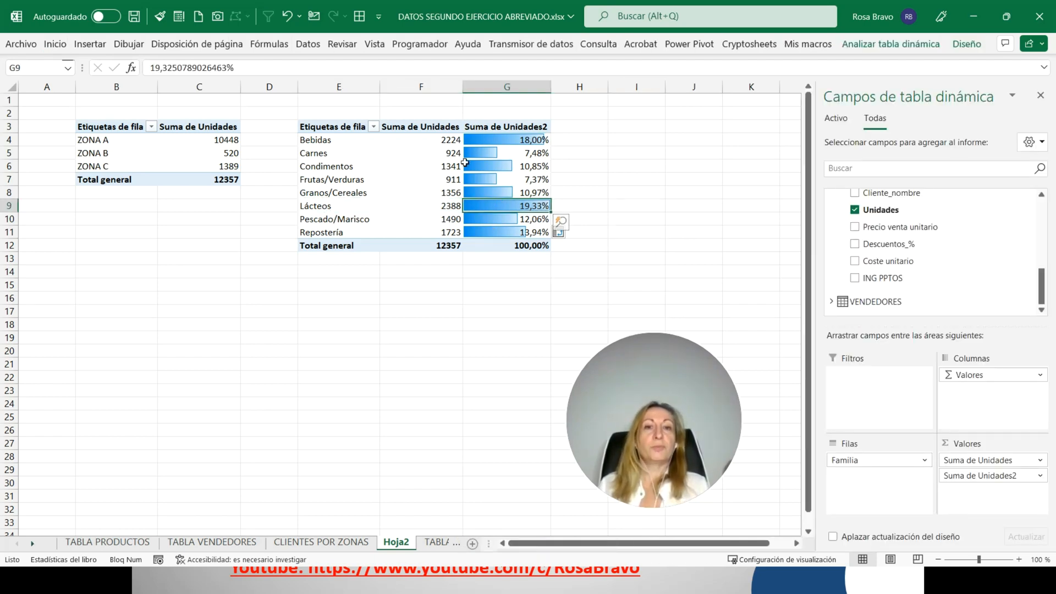